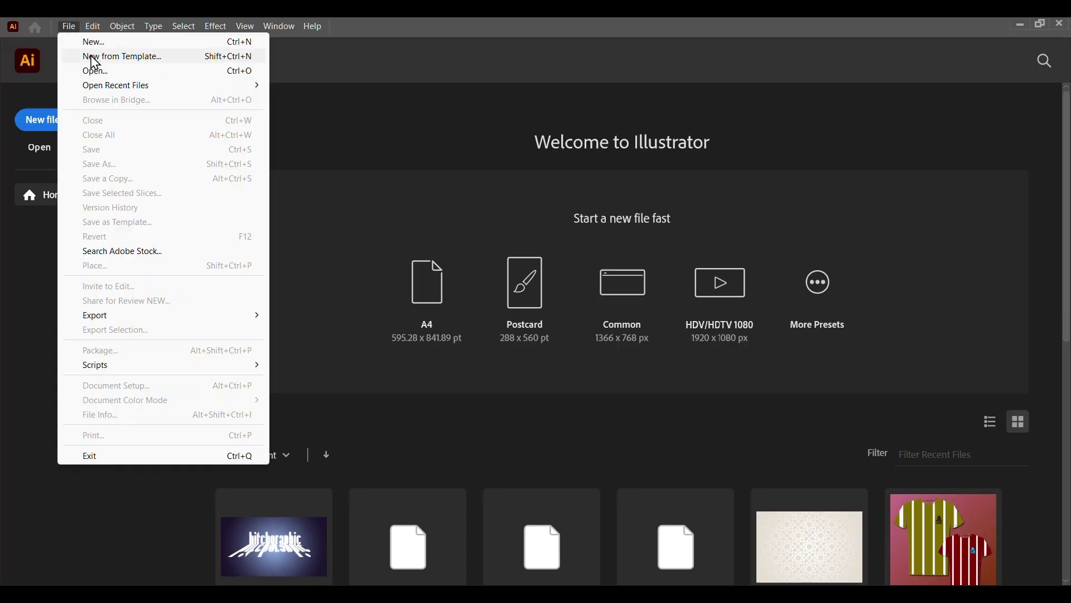
- Create a new landscape document of 1920 × 1080 px in RGB color mode
click(276, 133)
key(ctrl+n)
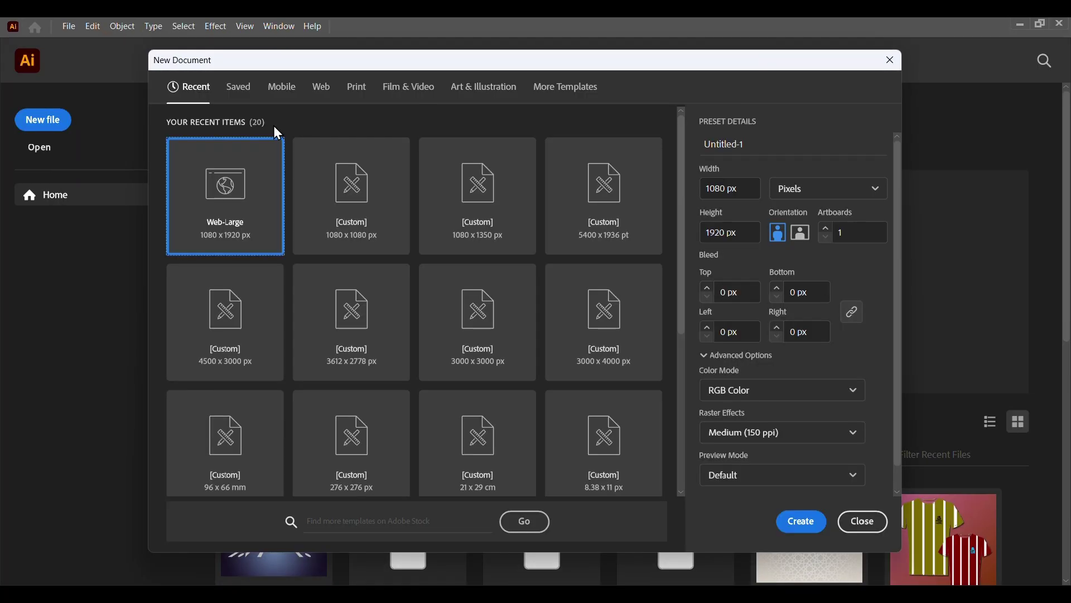
click(804, 235)
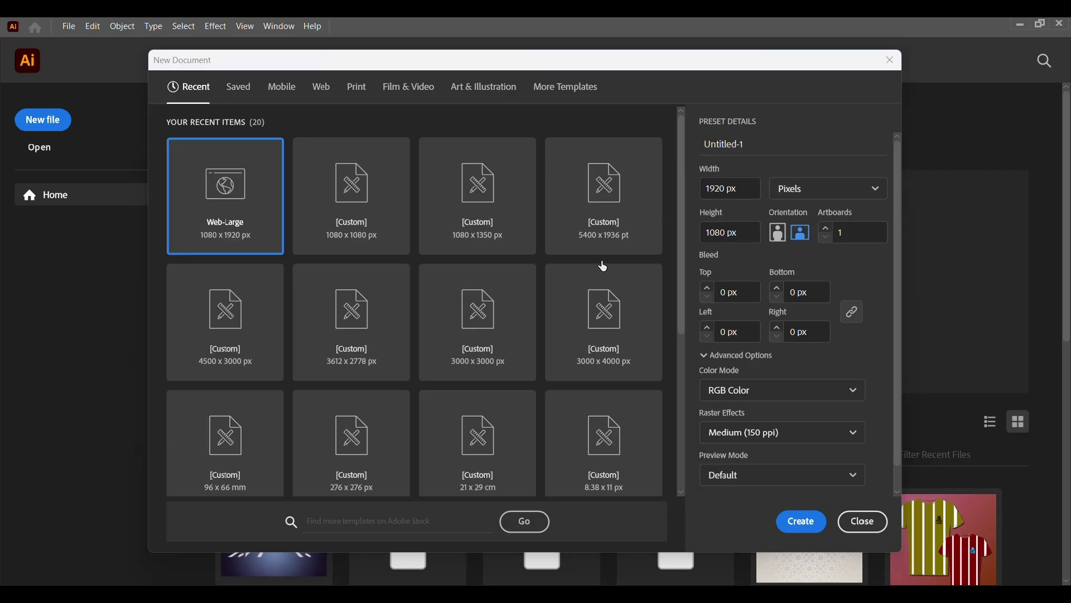
click(794, 529)
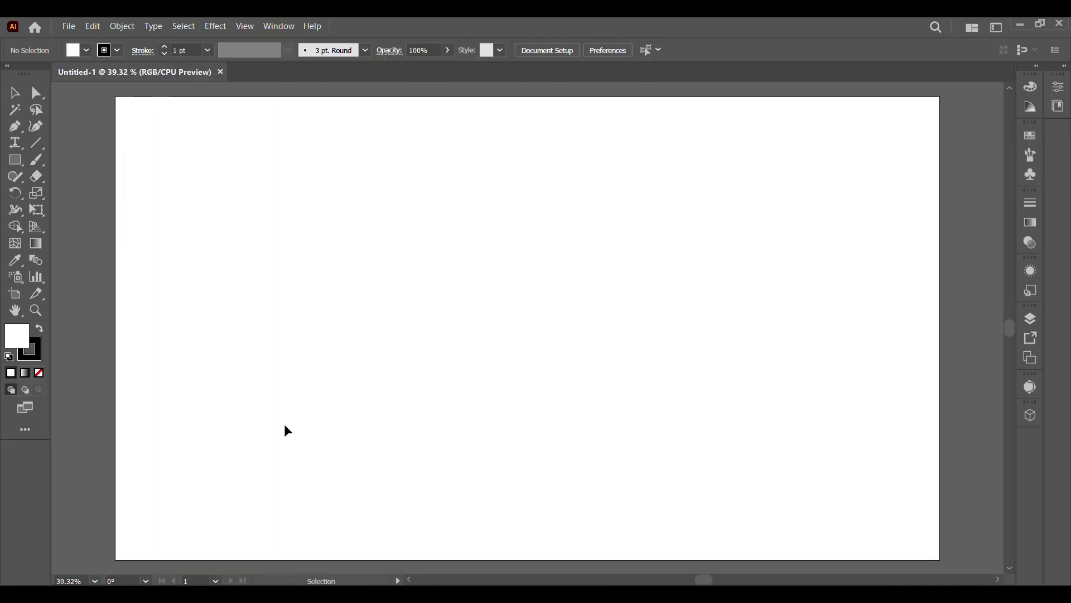
- Place the cut-out photo of the woman in yellow and position it in the middle of the artboard
mouse_move(471, 600)
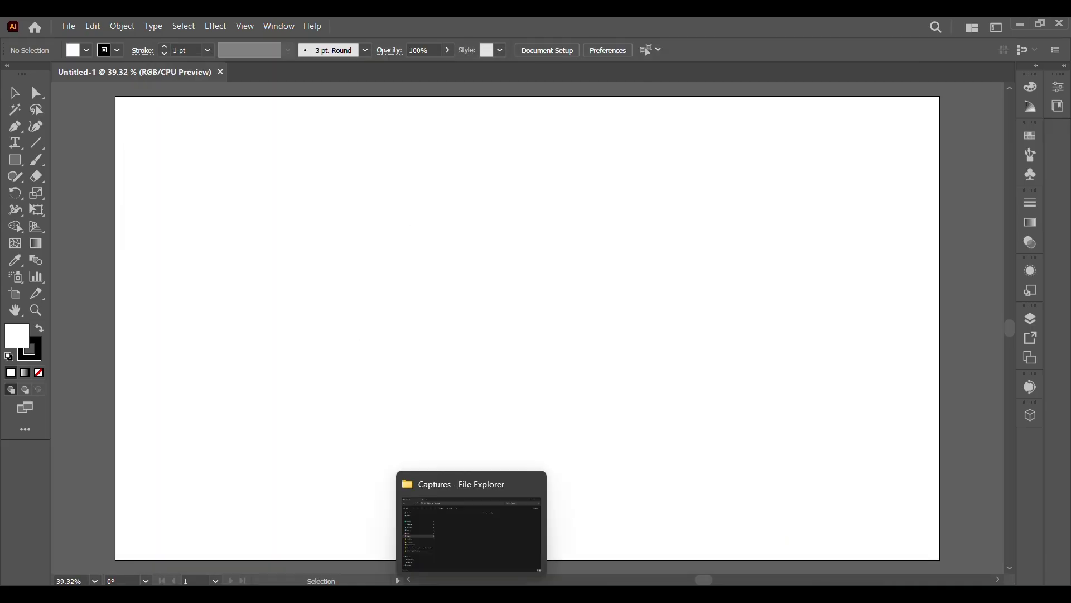
click(68, 26)
click(267, 265)
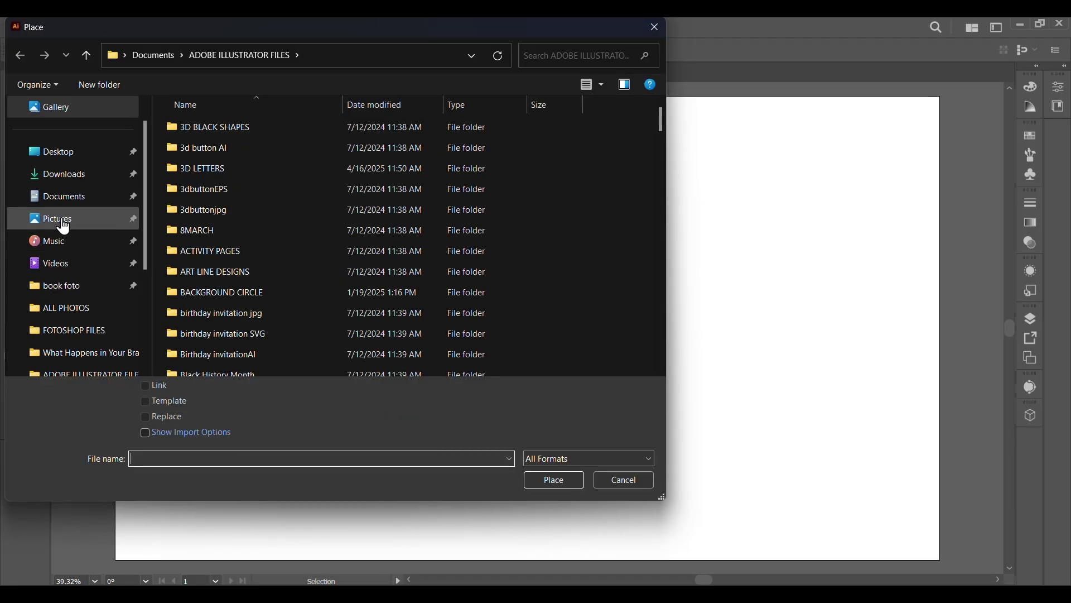
drag(664, 110, 664, 208)
double_click(256, 279)
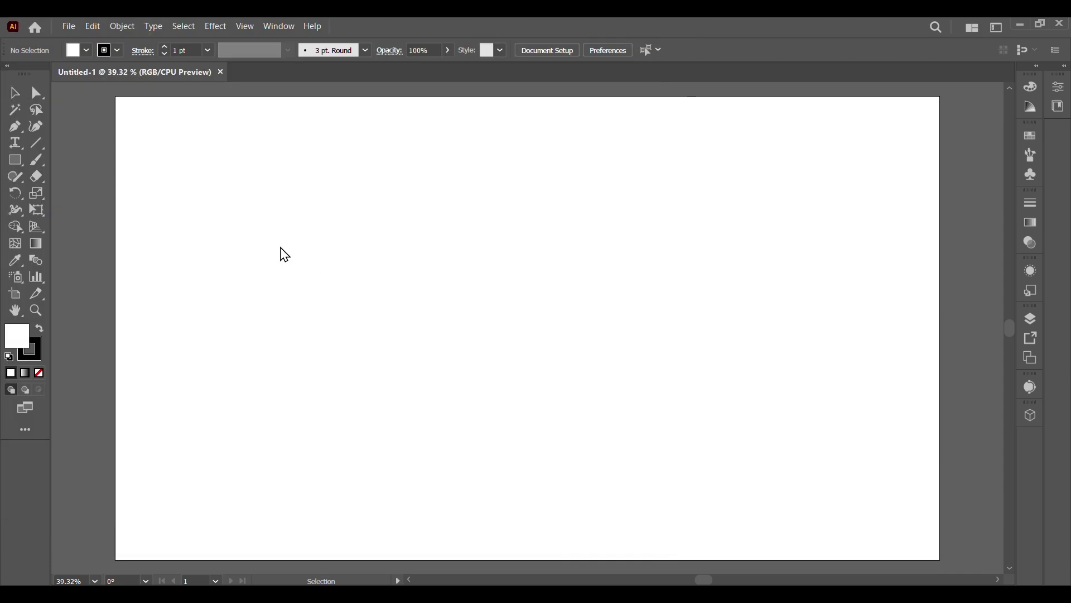
drag(392, 164, 815, 437)
click(15, 92)
drag(473, 331, 531, 317)
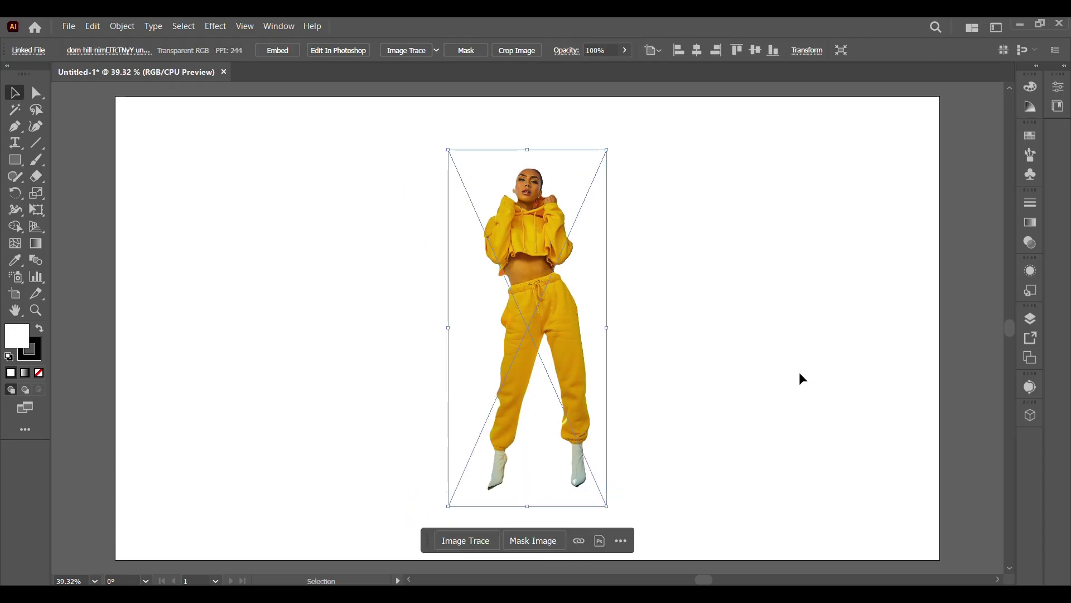
click(322, 282)
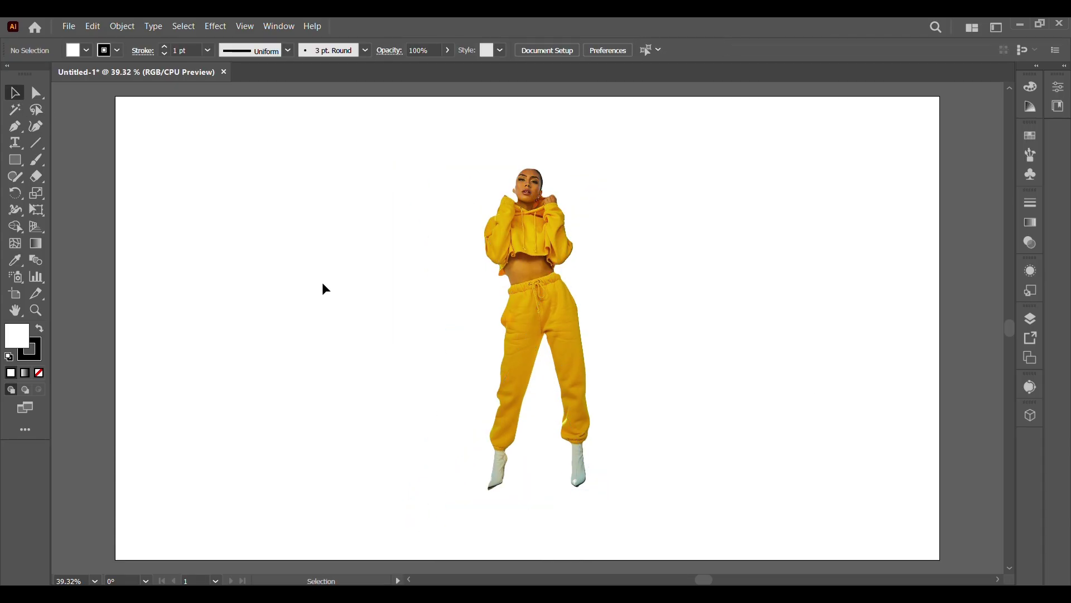
- Create a rectangle 1920 px wide and 1080 px high
click(15, 160)
click(322, 295)
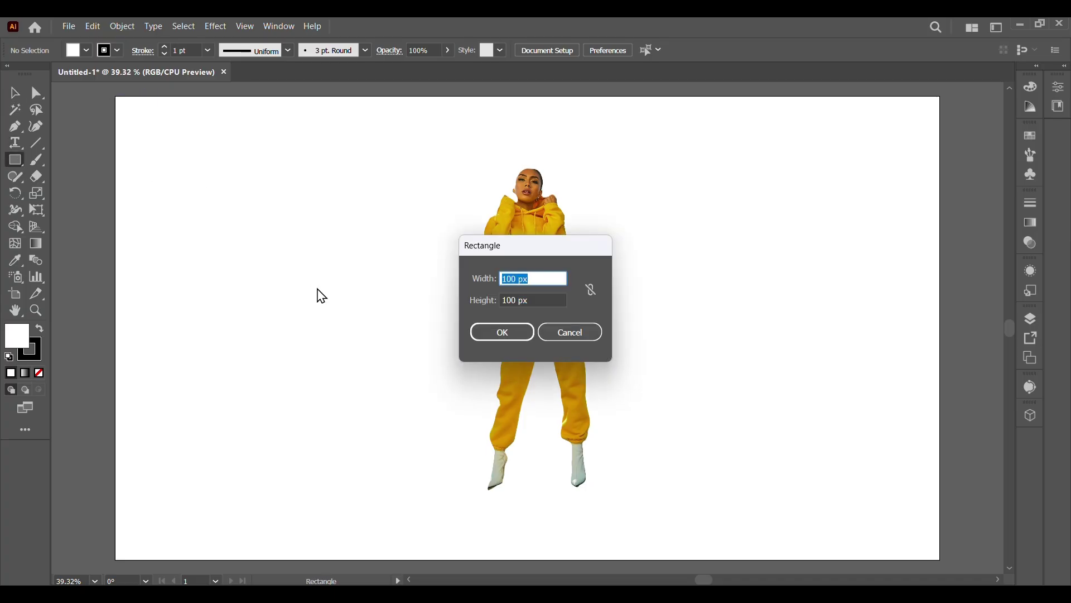
text(1920)
key(Tab)
text(1080)
click(497, 333)
key(v)
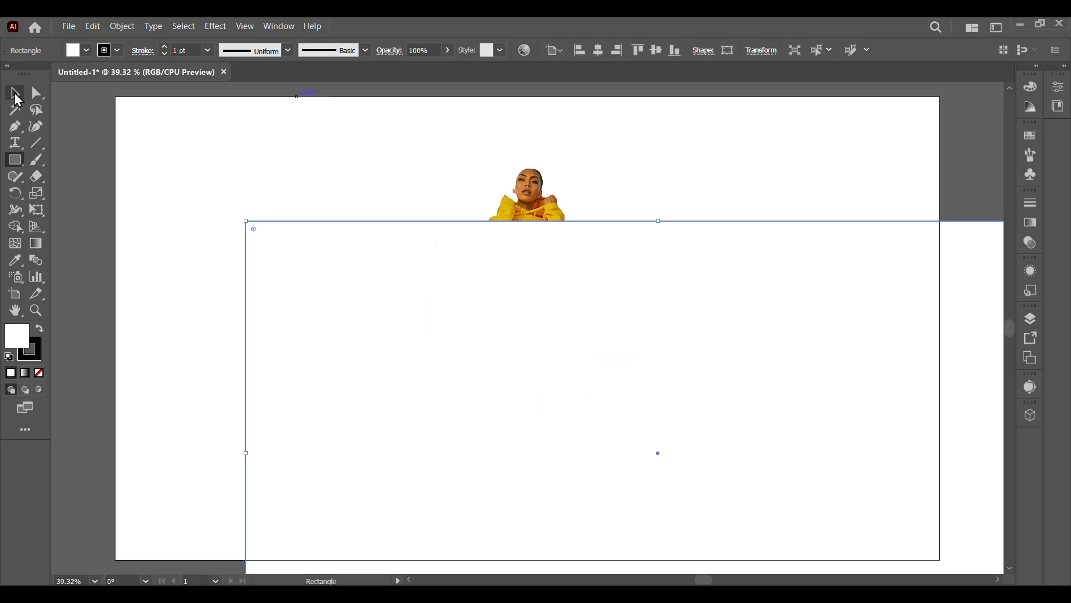
- Center the rectangle on the artboard both horizontally and vertically and send it behind the photo
click(1058, 88)
click(921, 350)
click(994, 349)
click(581, 211)
right_click(580, 211)
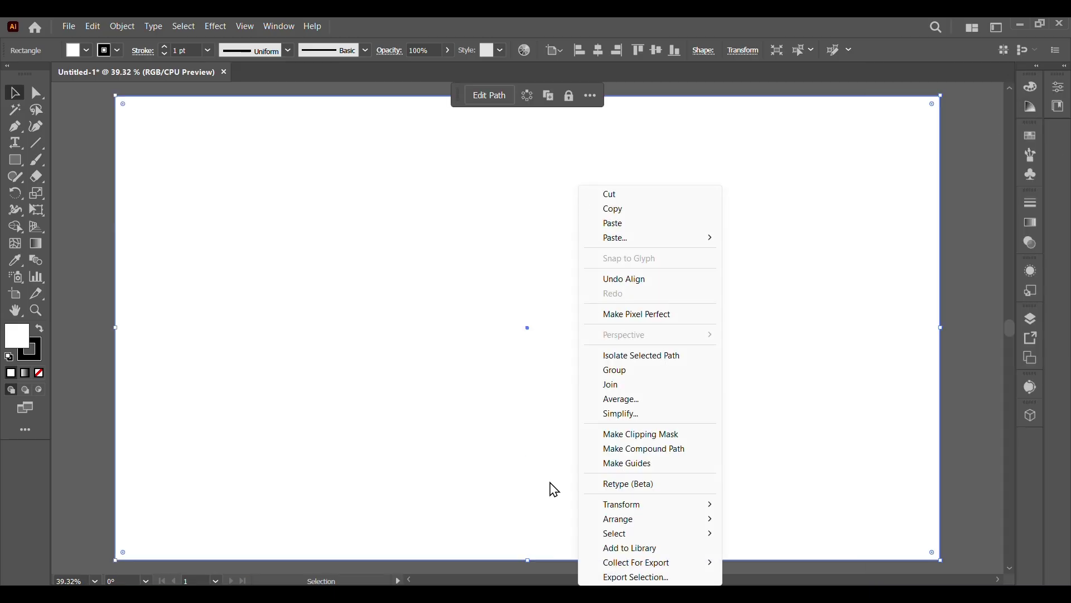
click(758, 567)
- Fill the background rectangle with a linear gradient, sampling both color stops from the woman's yellow outfit
click(35, 243)
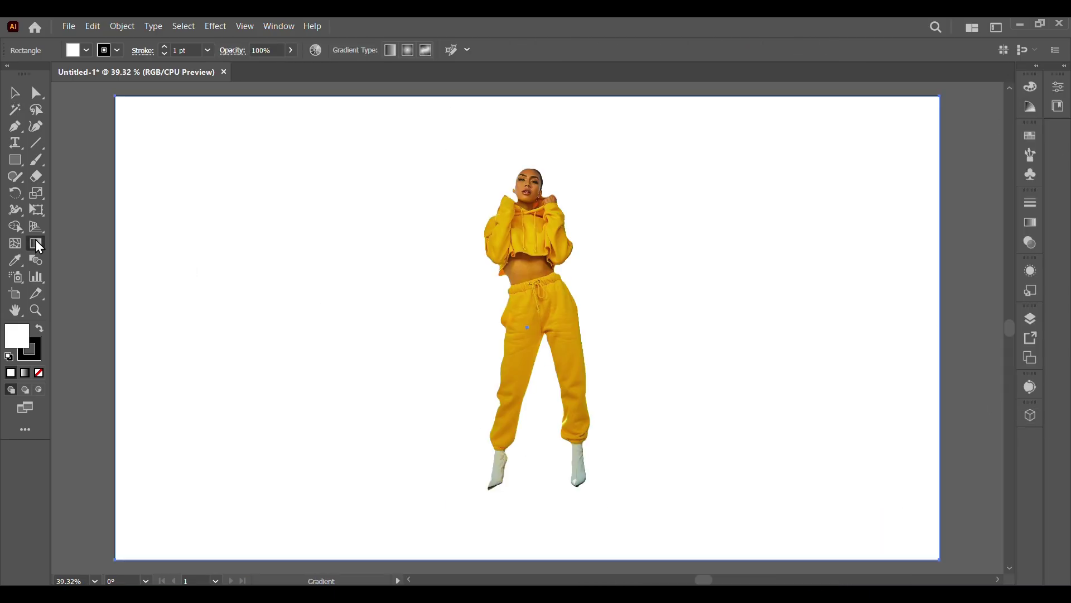
click(1031, 223)
click(866, 222)
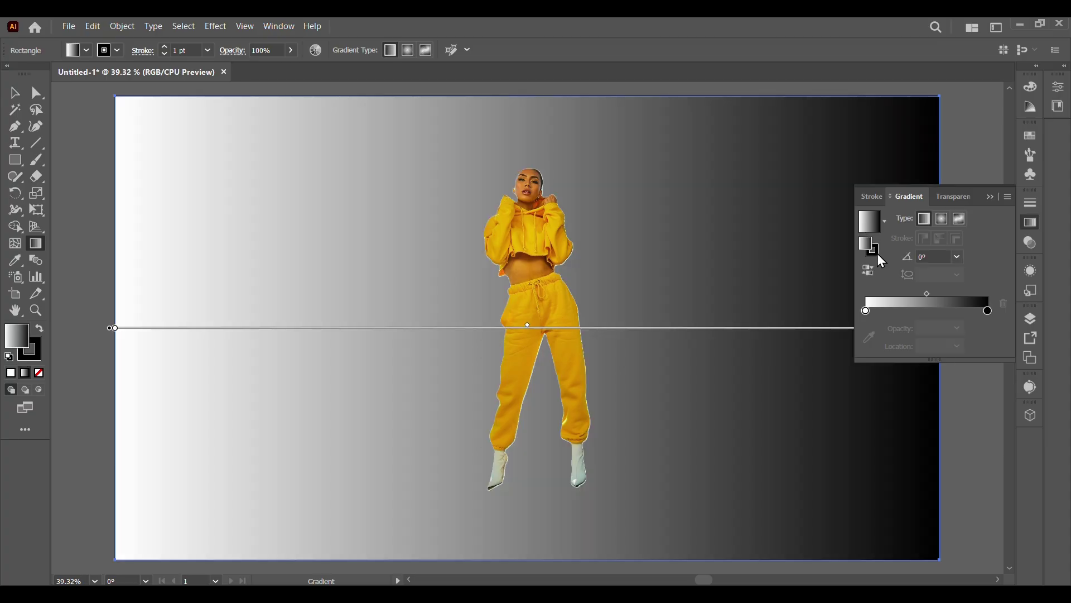
click(866, 311)
click(869, 337)
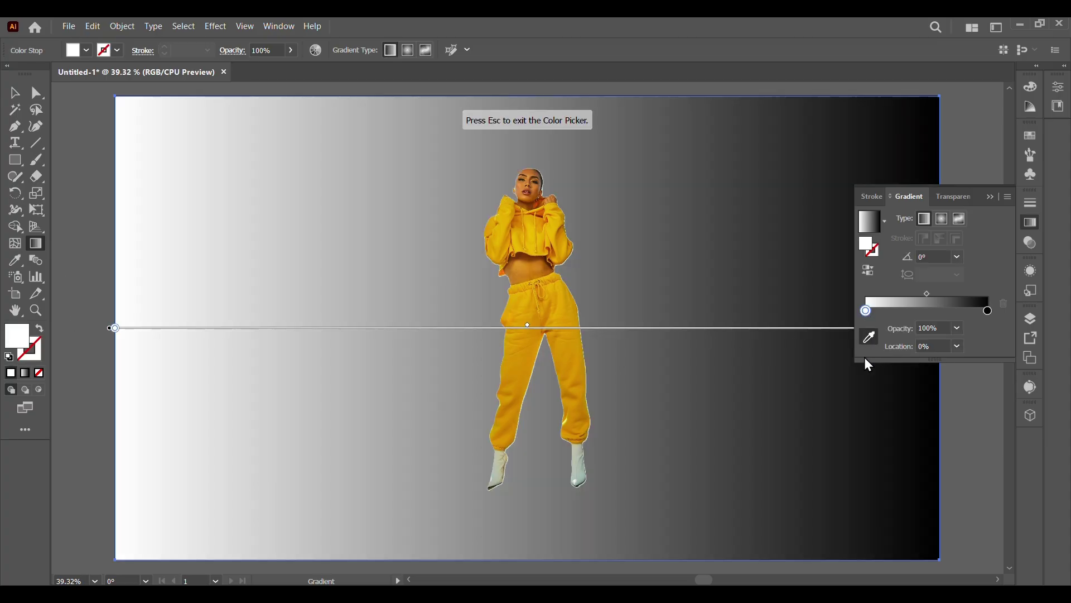
click(561, 241)
click(987, 311)
double_click(989, 311)
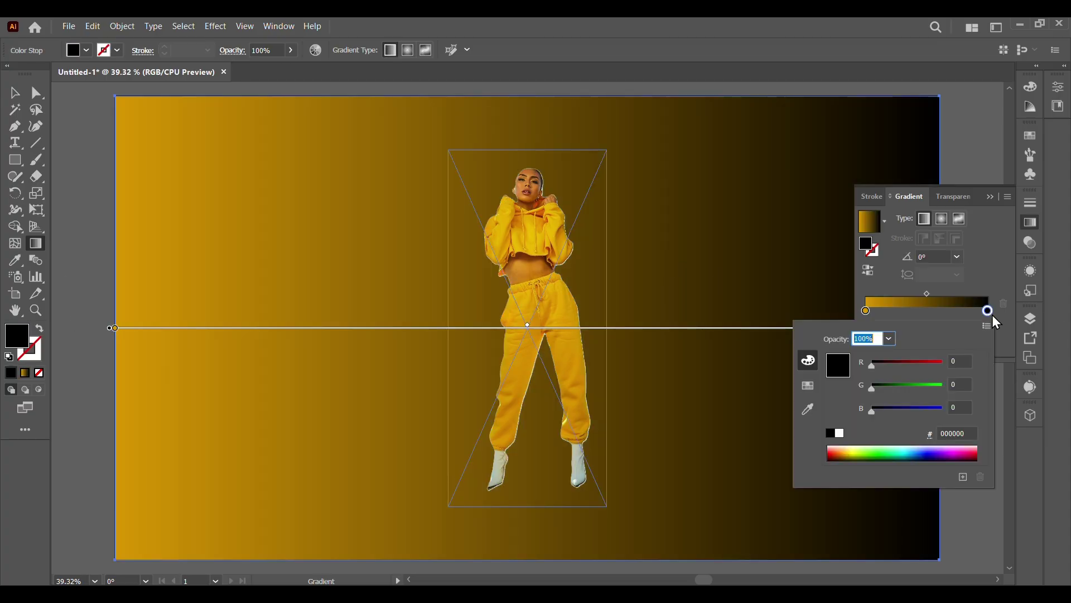
click(807, 411)
click(550, 270)
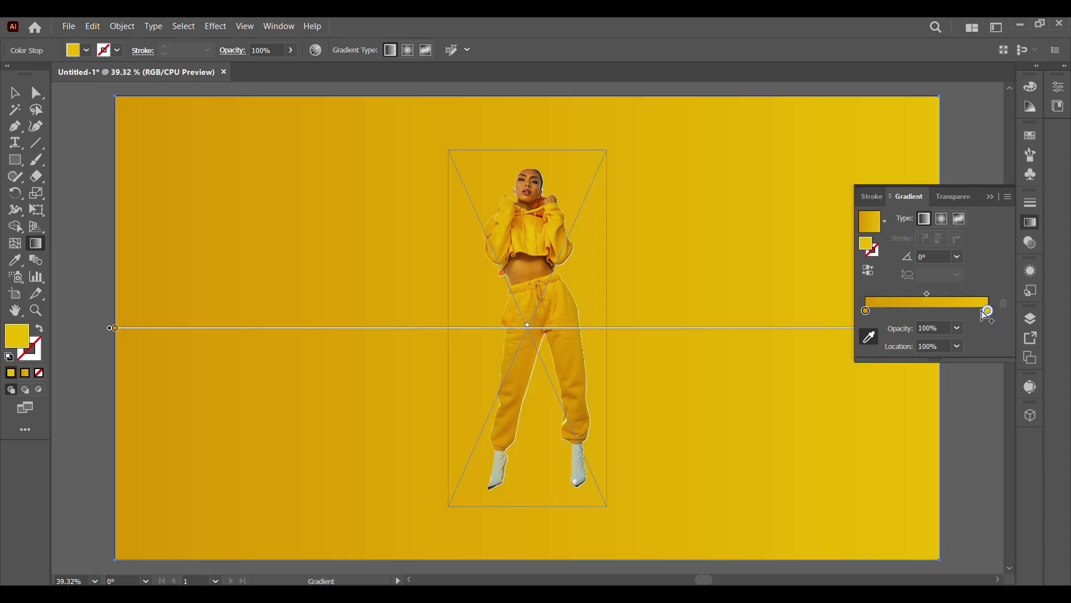
- Shift the gradient's starting color stop to dark orange and its ending stop to bright yellow
double_click(865, 311)
click(865, 312)
click(869, 334)
click(869, 334)
double_click(866, 311)
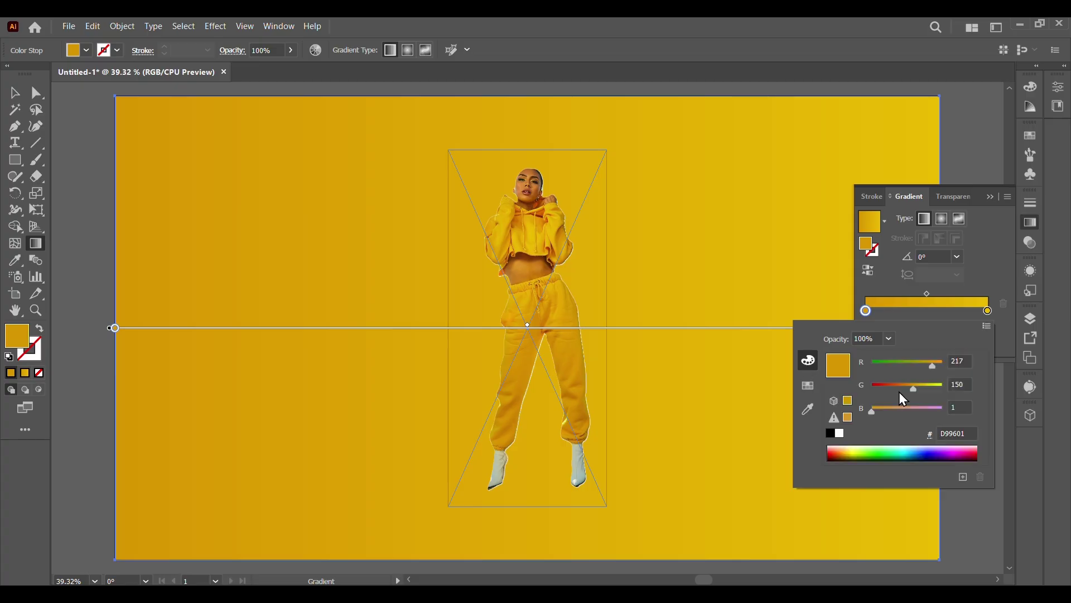
drag(914, 387, 896, 384)
click(988, 311)
double_click(988, 310)
click(942, 365)
drag(924, 389, 933, 386)
- Make the background gradient radial, reverse it so yellow is in the center, and move its midpoint closer to the yellow stop
click(940, 226)
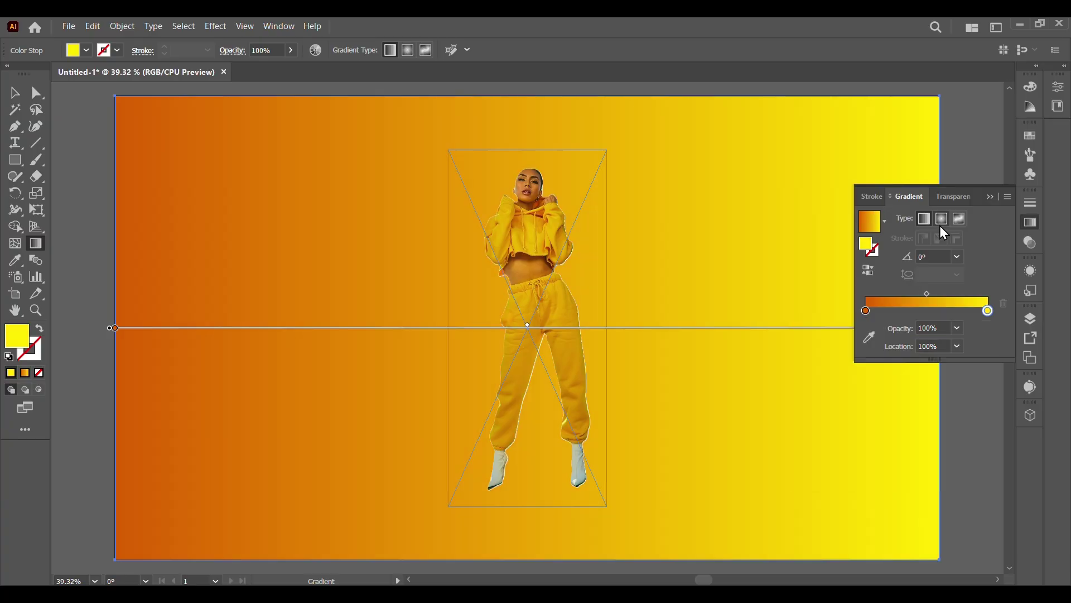
click(943, 222)
click(873, 271)
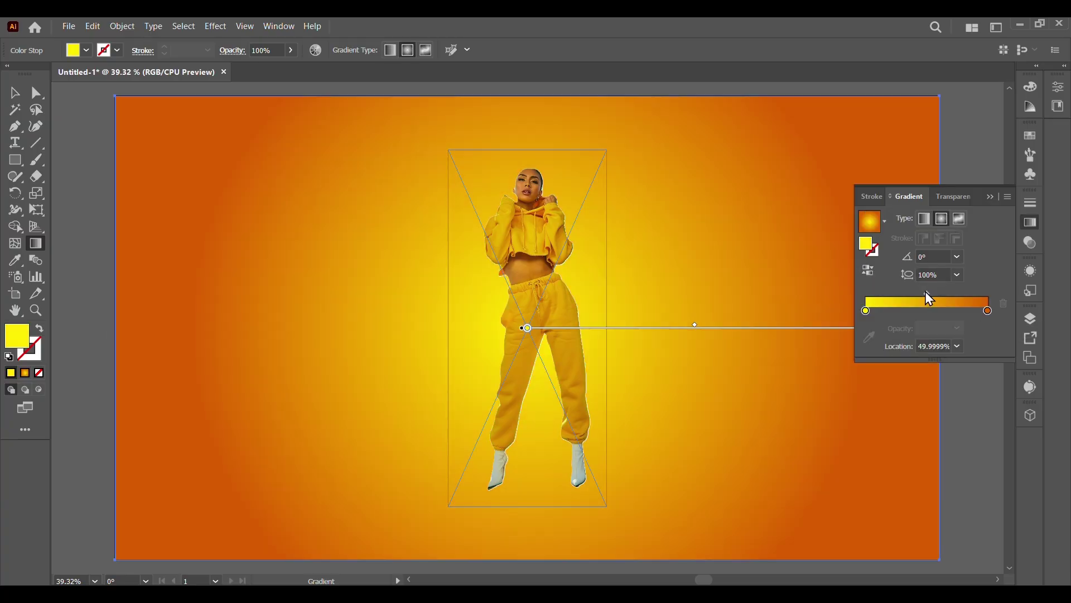
drag(927, 291, 907, 293)
- Lighten the gradient's outer color stop to orange D97901
click(988, 310)
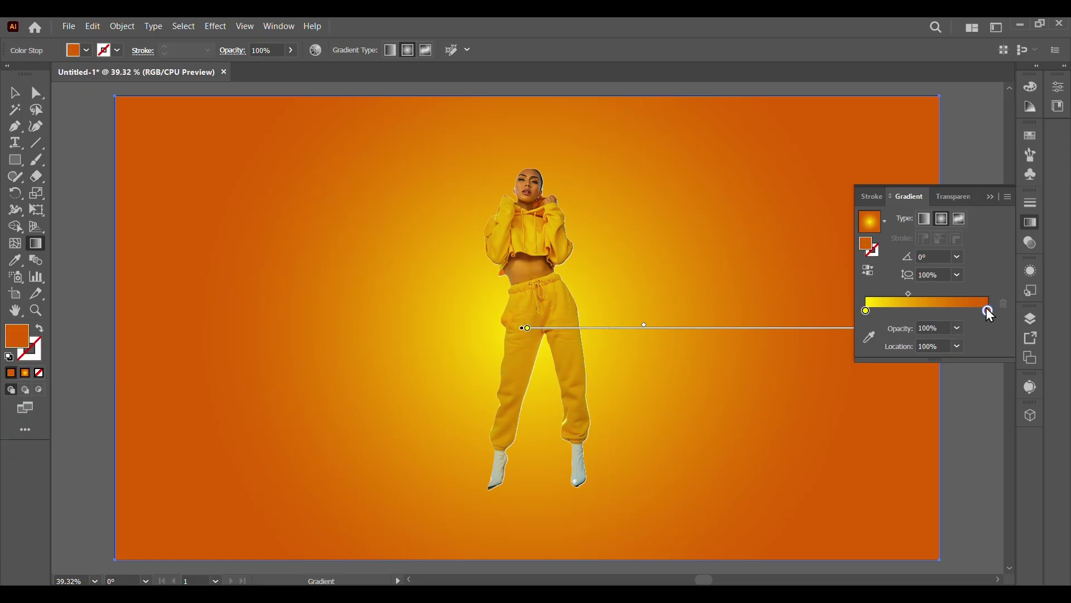
double_click(986, 310)
drag(923, 389, 906, 390)
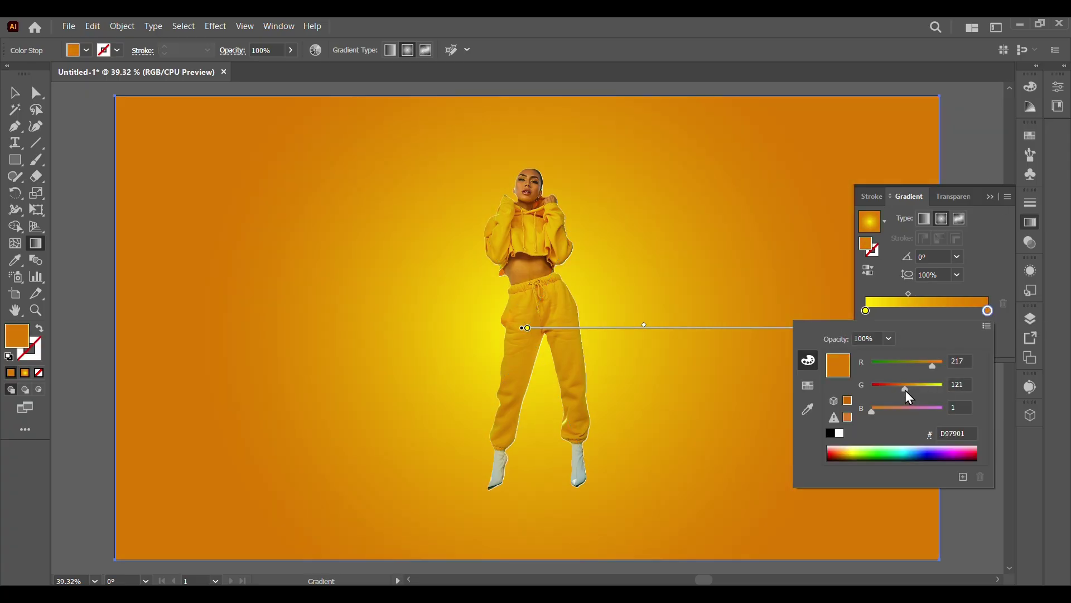
click(951, 158)
- Lock the gradient background rectangle
click(122, 28)
mouse_move(182, 149)
click(385, 142)
- Hide the photo of the woman
click(14, 93)
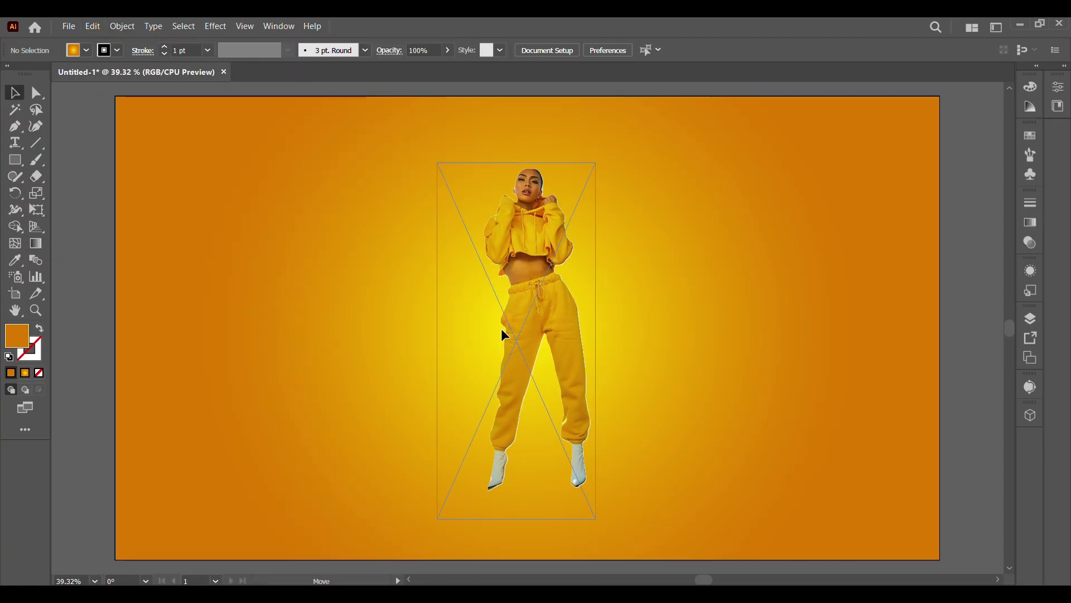
click(511, 323)
click(122, 27)
key(ctrl+3)
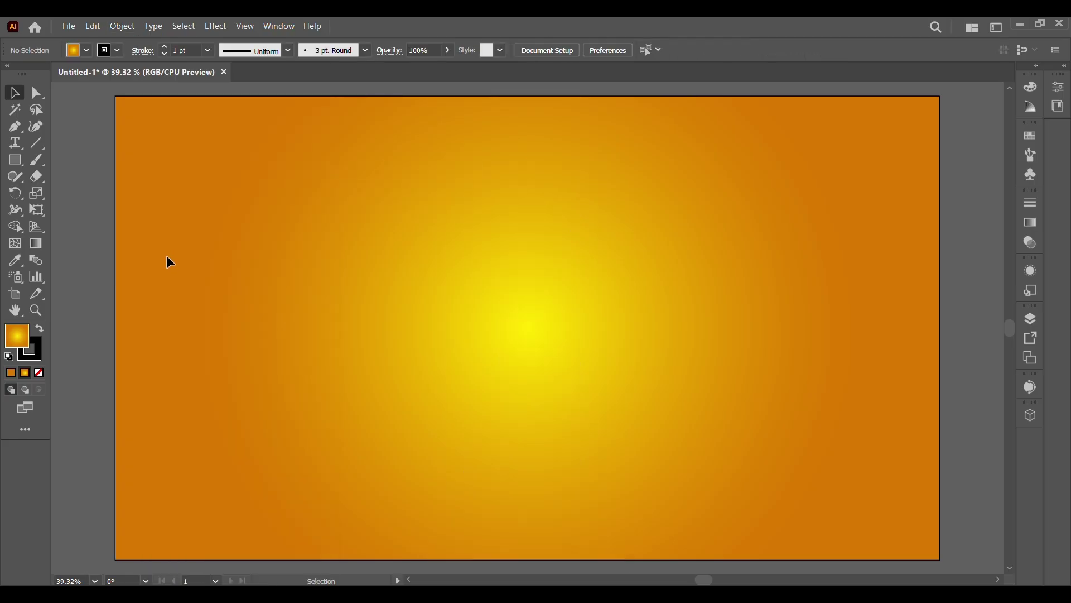
- Add the text HITCHGRA, scale it to about 195 pt and place it above the middle of the artboard
click(17, 146)
click(632, 255)
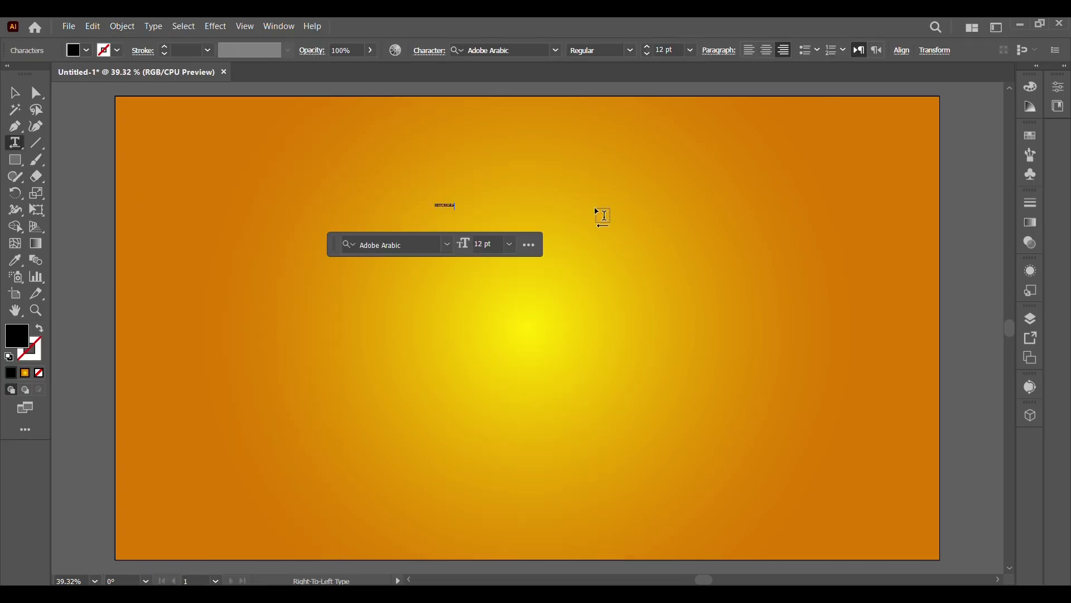
click(14, 92)
drag(456, 208, 760, 311)
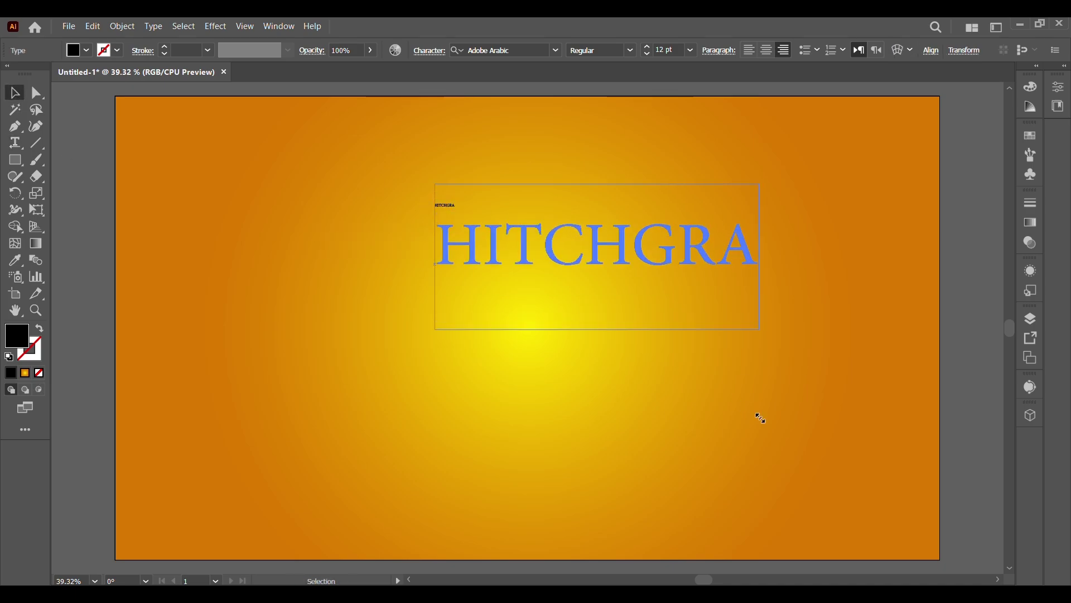
drag(625, 267, 521, 270)
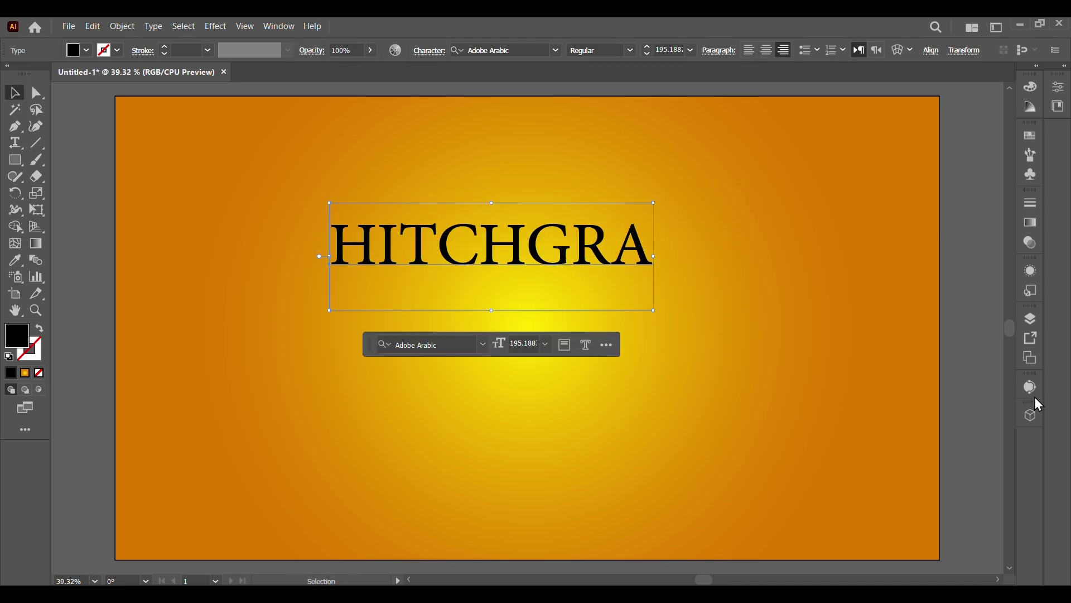
- Set the HITCHGRA text in the Nagasaki font and enlarge it to about 461 pt
click(1065, 89)
click(1022, 350)
click(791, 397)
click(776, 462)
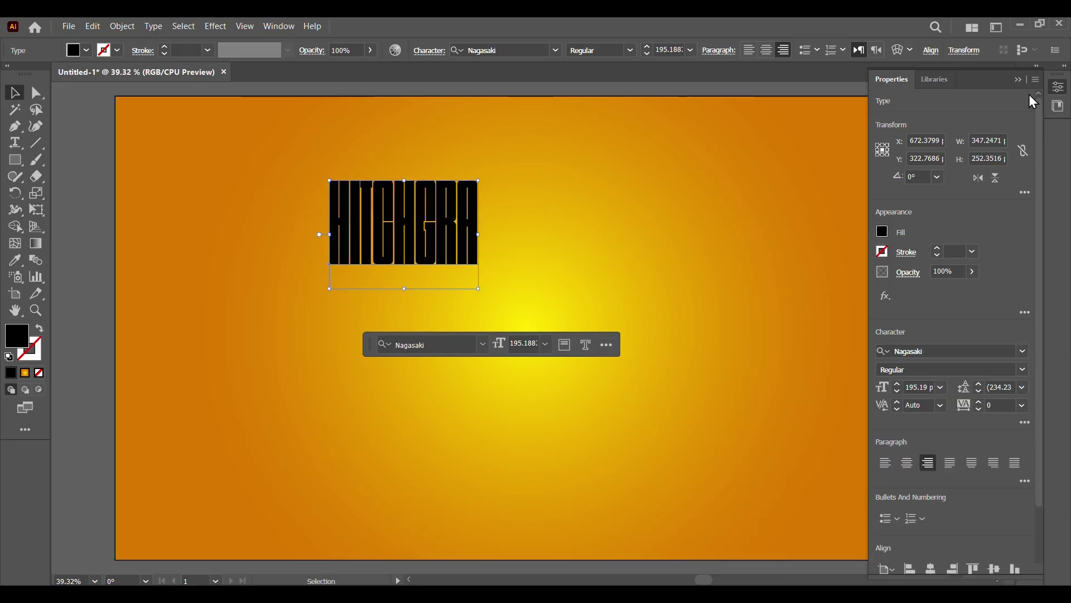
drag(479, 288, 712, 438)
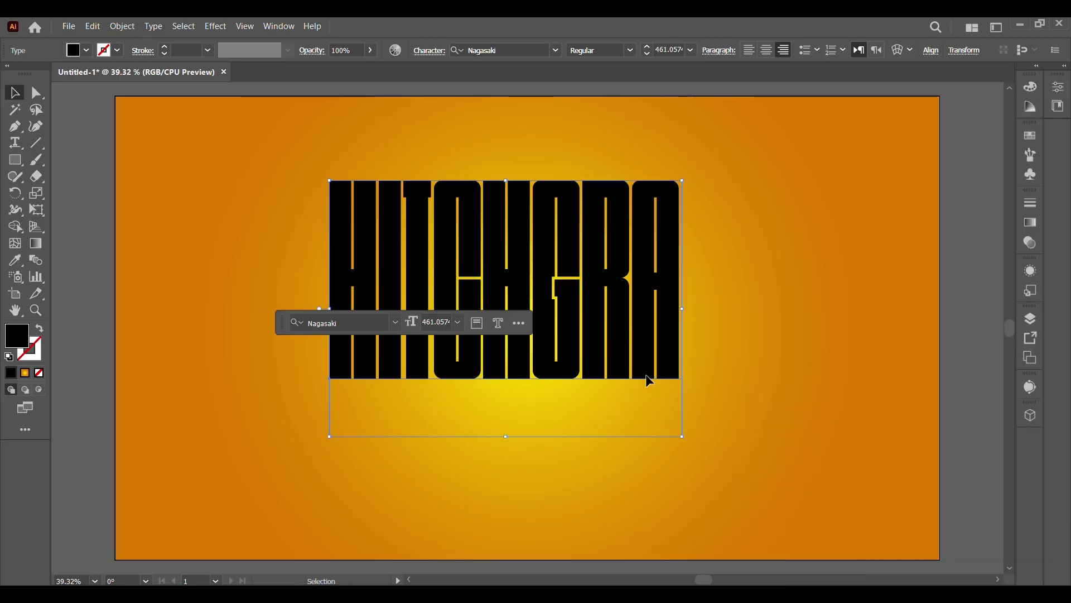
click(657, 380)
- Change the fill color of the HITCHGRA text to white
click(524, 378)
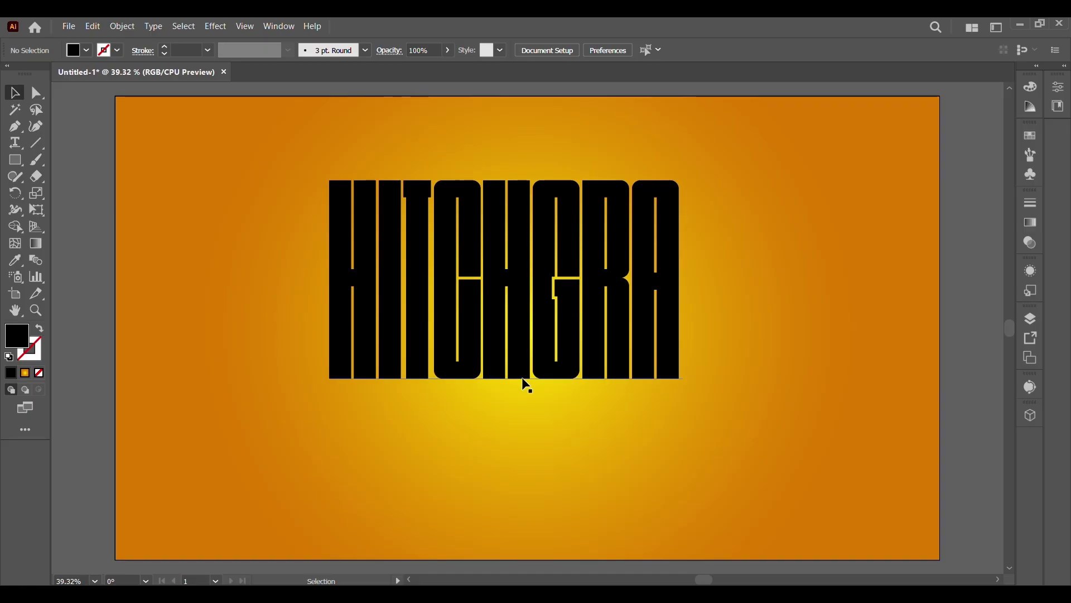
click(86, 50)
click(29, 75)
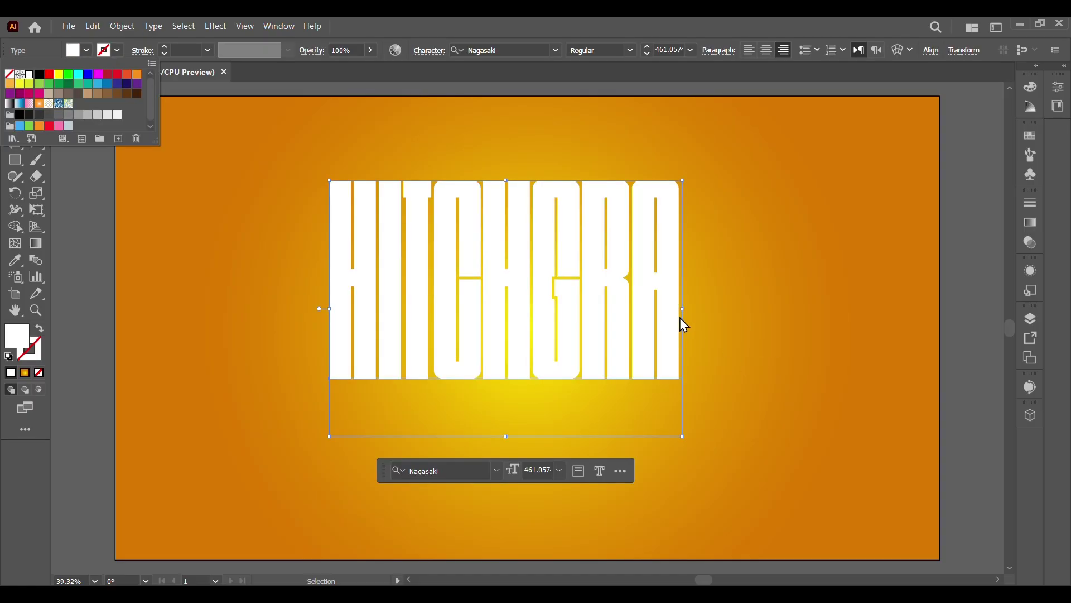
key(Escape)
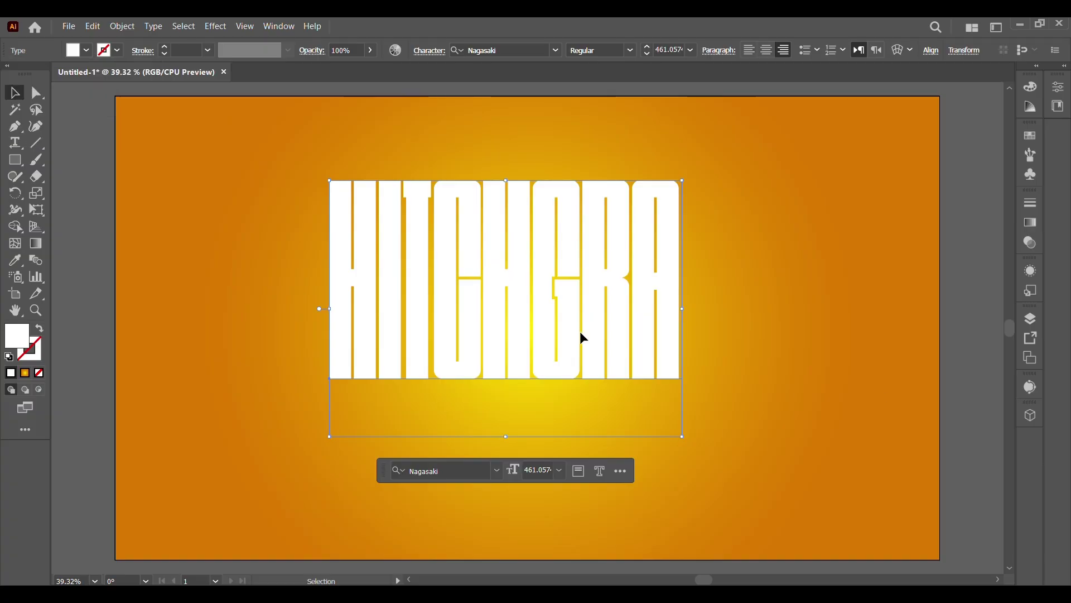
- Center the HITCHGRA text horizontally on the artboard
click(507, 323)
click(618, 372)
click(1057, 87)
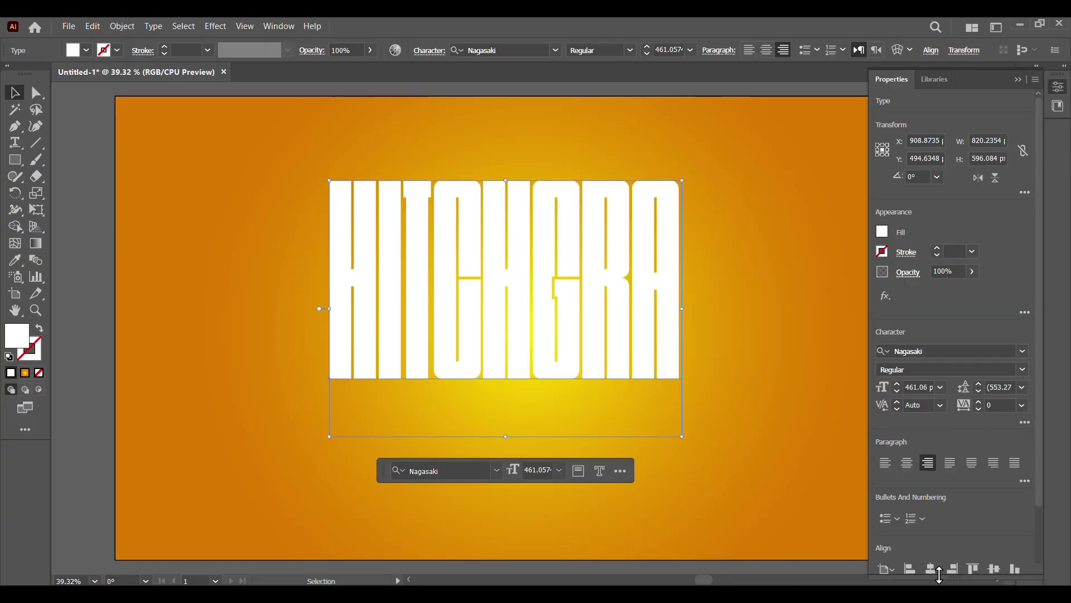
click(933, 571)
drag(729, 406, 722, 426)
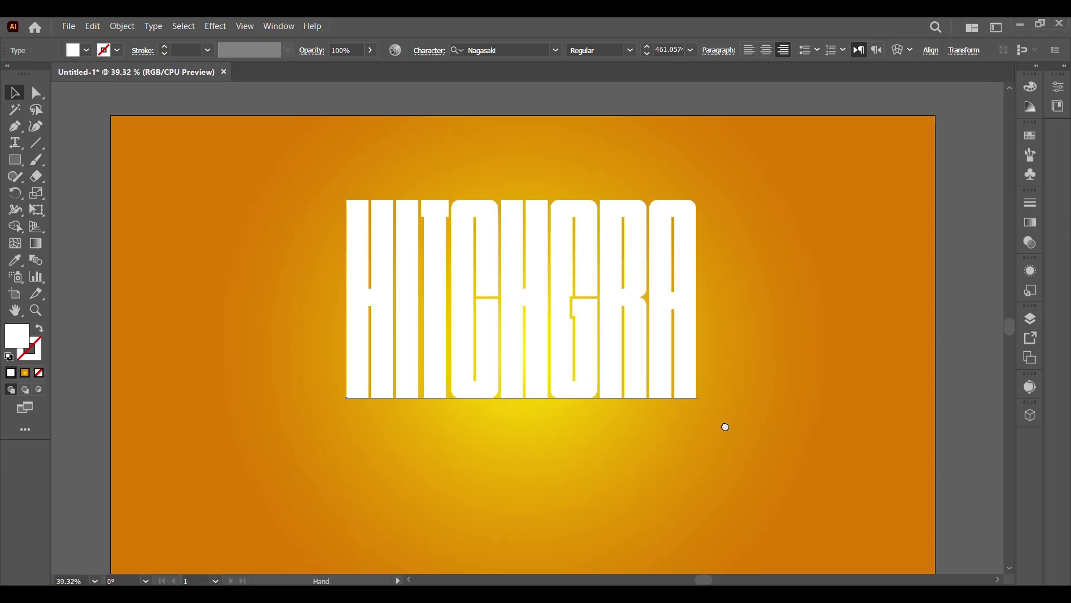
- Create a vertically mirrored copy of the HITCHGRA text and place it directly below the original, with their edges touching
click(625, 397)
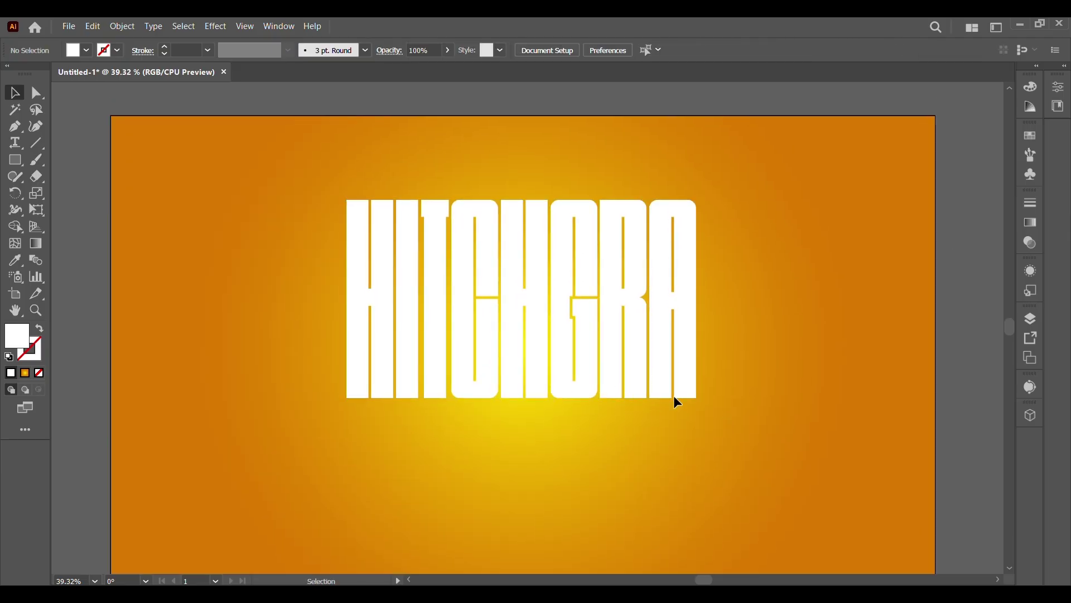
right_click(646, 330)
mouse_move(692, 502)
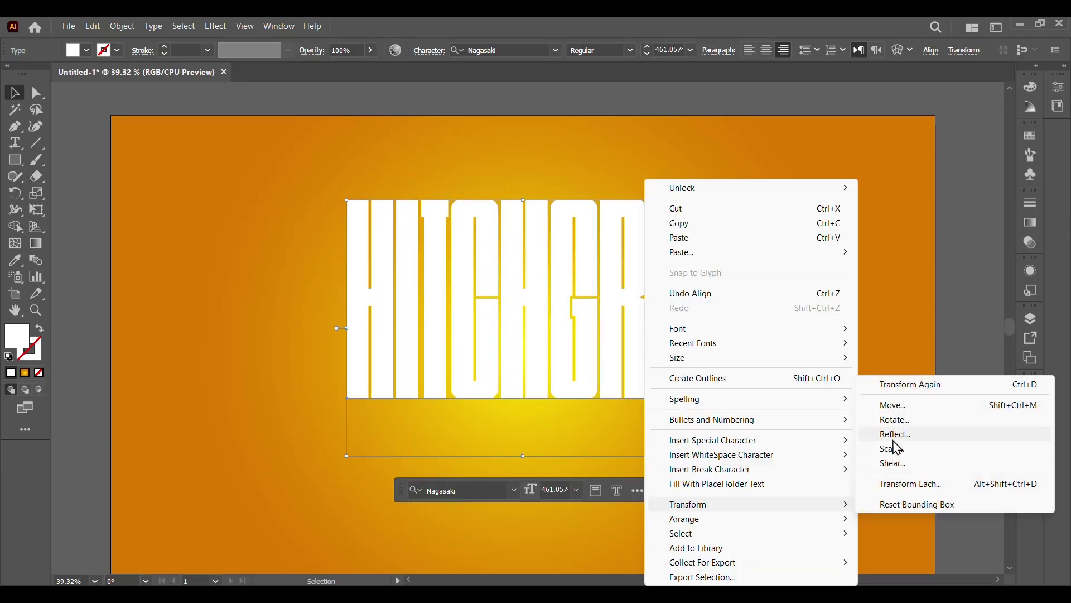
click(890, 435)
click(724, 249)
click(738, 414)
scroll(638, 387, down, 3)
scroll(640, 390, up, 5)
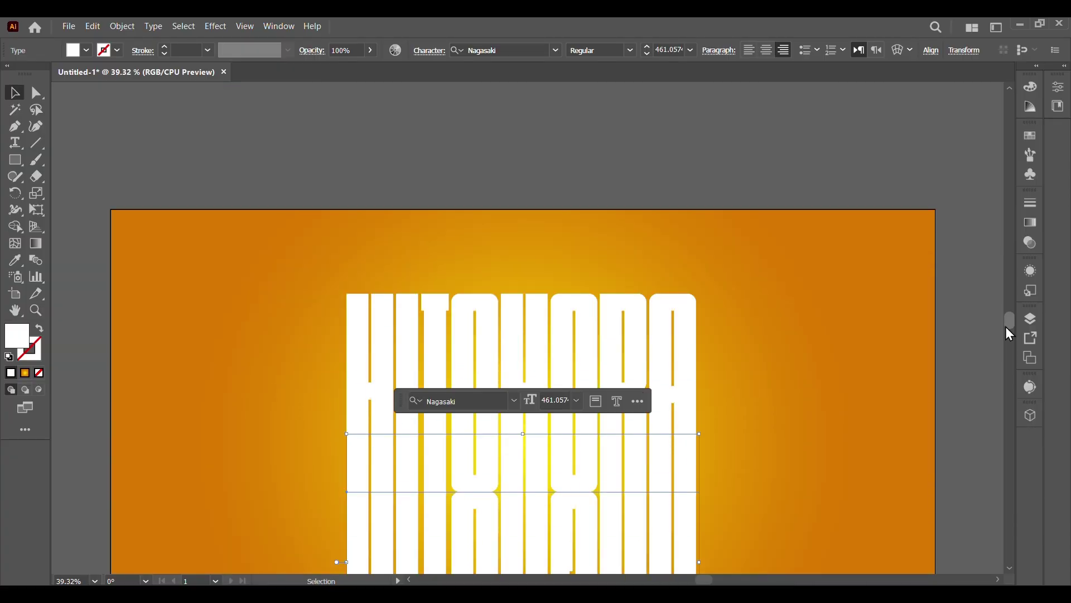
scroll(999, 331, down, 4)
scroll(1000, 333, down, 4)
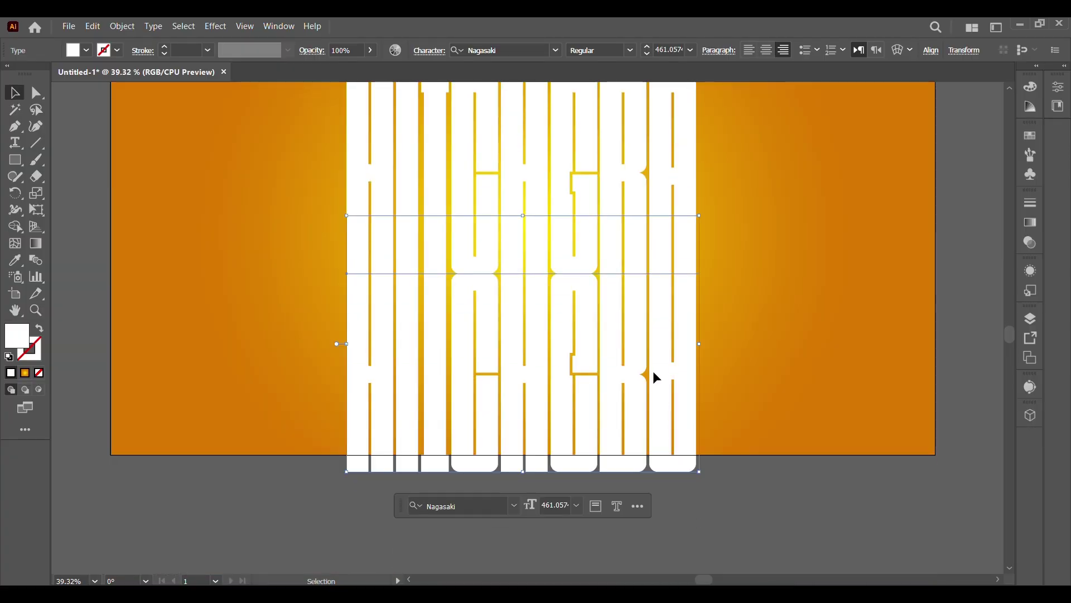
- Convert the mirrored text to outlines and distort it in perspective, spreading its bottom edge almost across the artboard's width
right_click(661, 449)
click(719, 237)
click(36, 214)
click(100, 187)
drag(347, 472, 123, 384)
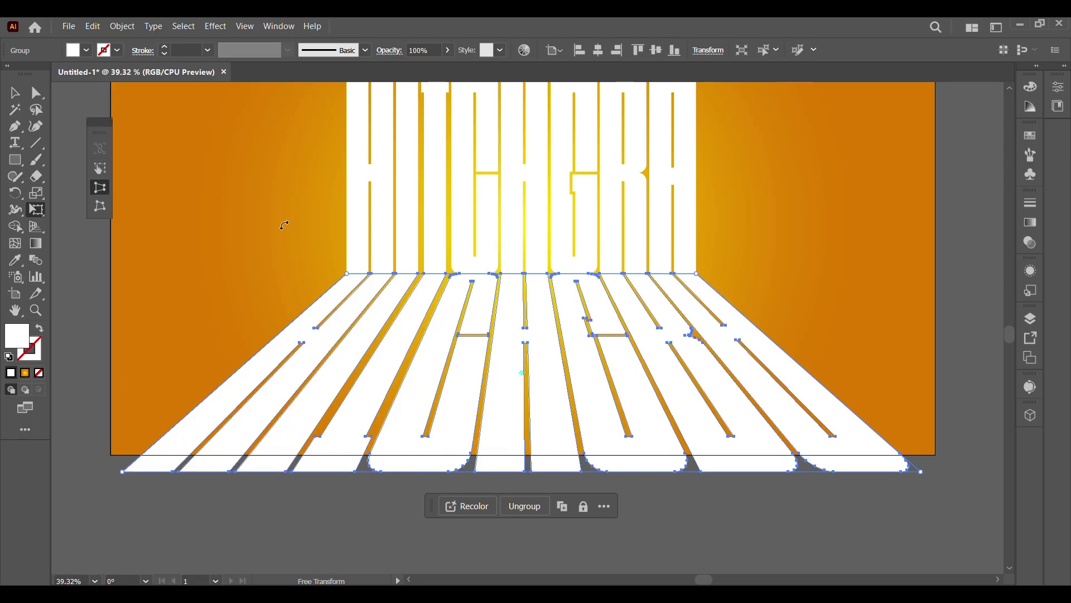
- Scale both pieces of text down together to about 1638 × 825 px and group them
key(z)
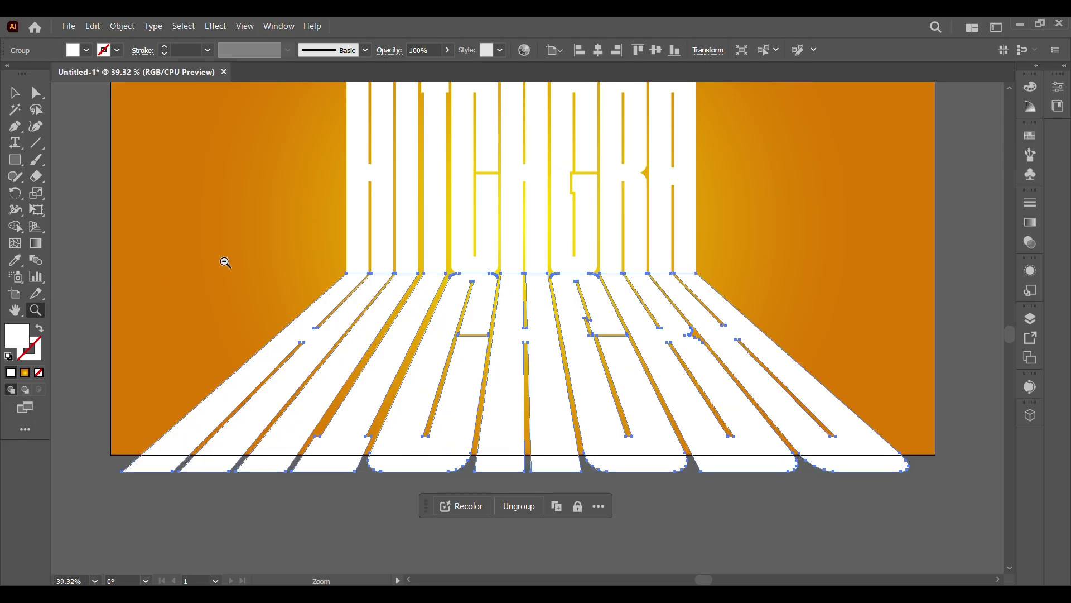
alt+click(251, 305)
drag(484, 302, 309, 287)
key(v)
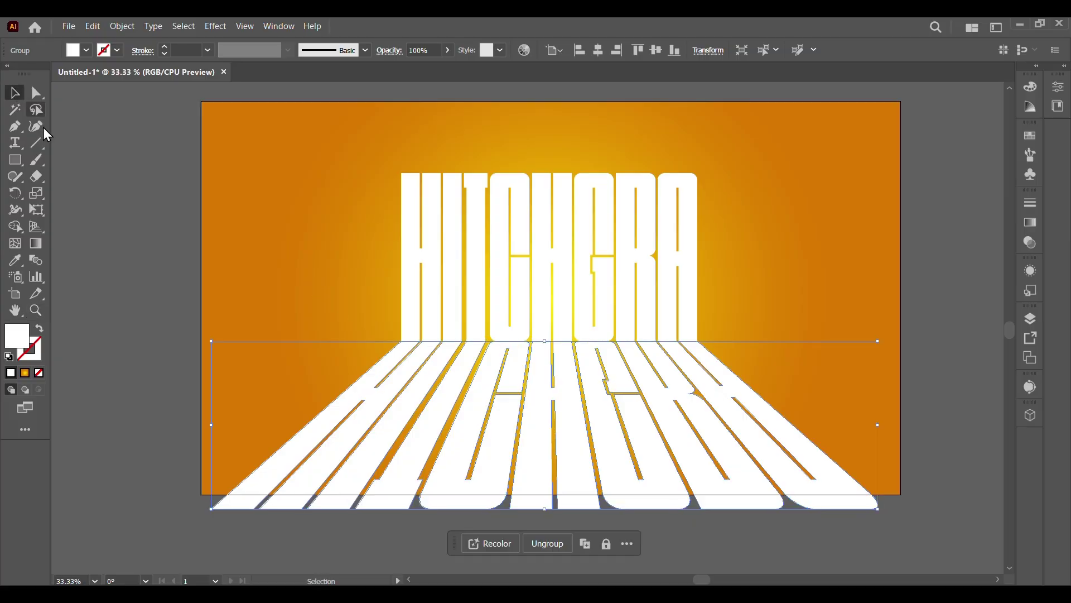
click(265, 195)
click(701, 471)
drag(701, 471, 697, 440)
drag(876, 479, 844, 462)
right_click(607, 288)
click(638, 468)
- Center the grouped text artwork horizontally and vertically on the artboard
click(1058, 87)
click(931, 353)
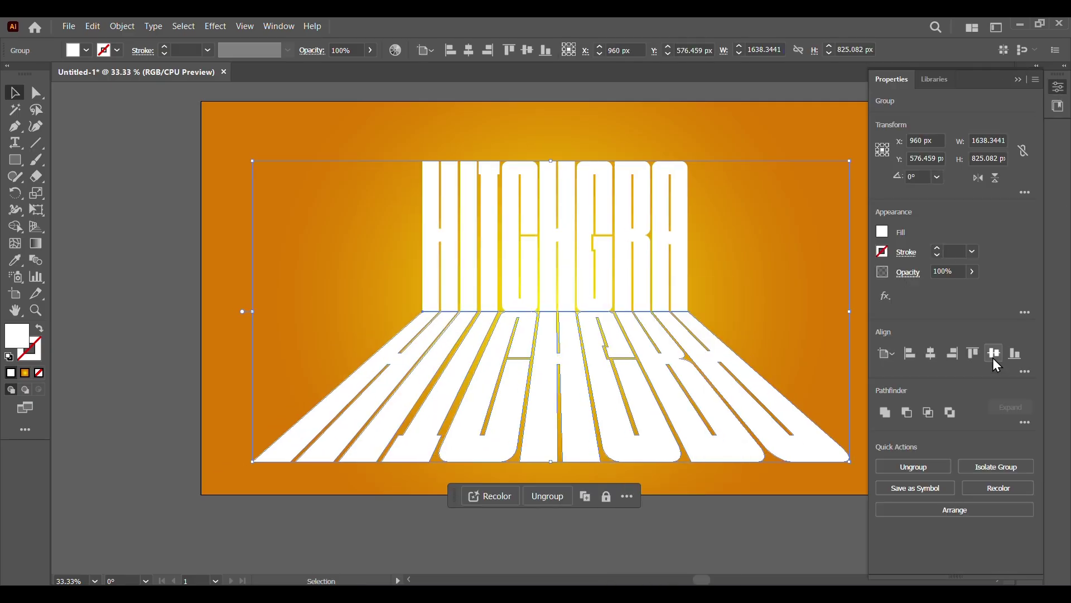
click(993, 356)
click(767, 537)
click(1017, 80)
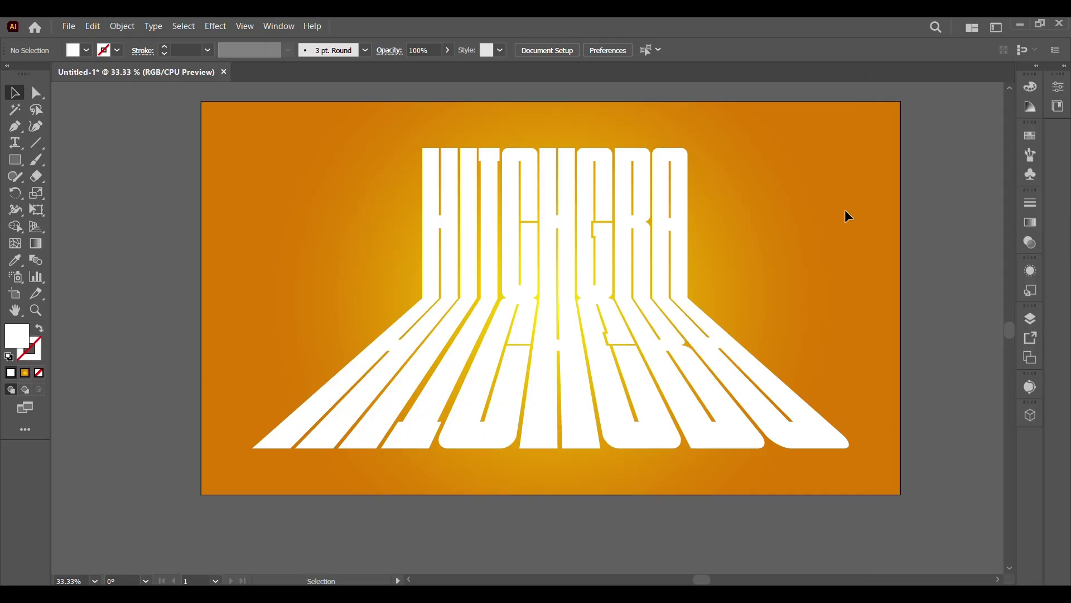
- Ungroup the text artwork and fill the mirrored perspective text with a linear yellow-to-orange gradient
right_click(588, 426)
click(667, 279)
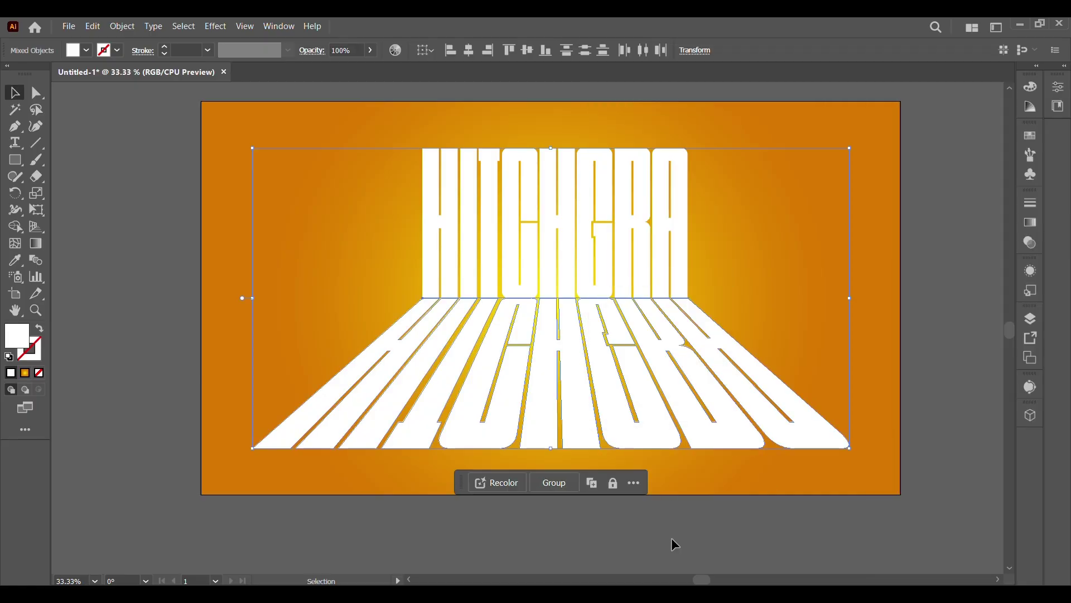
click(580, 409)
click(1031, 223)
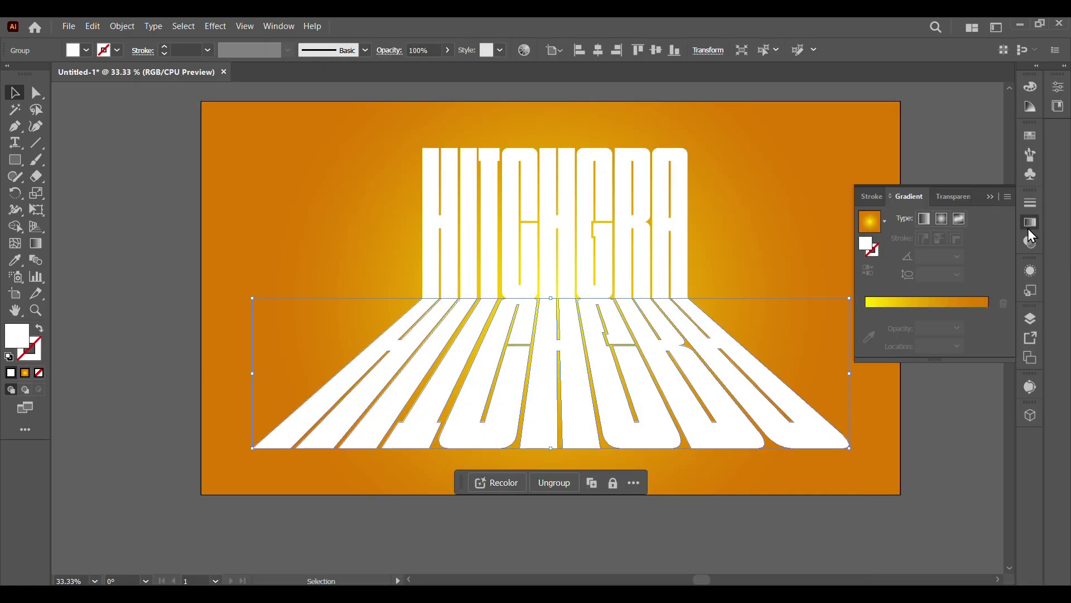
click(908, 305)
click(924, 219)
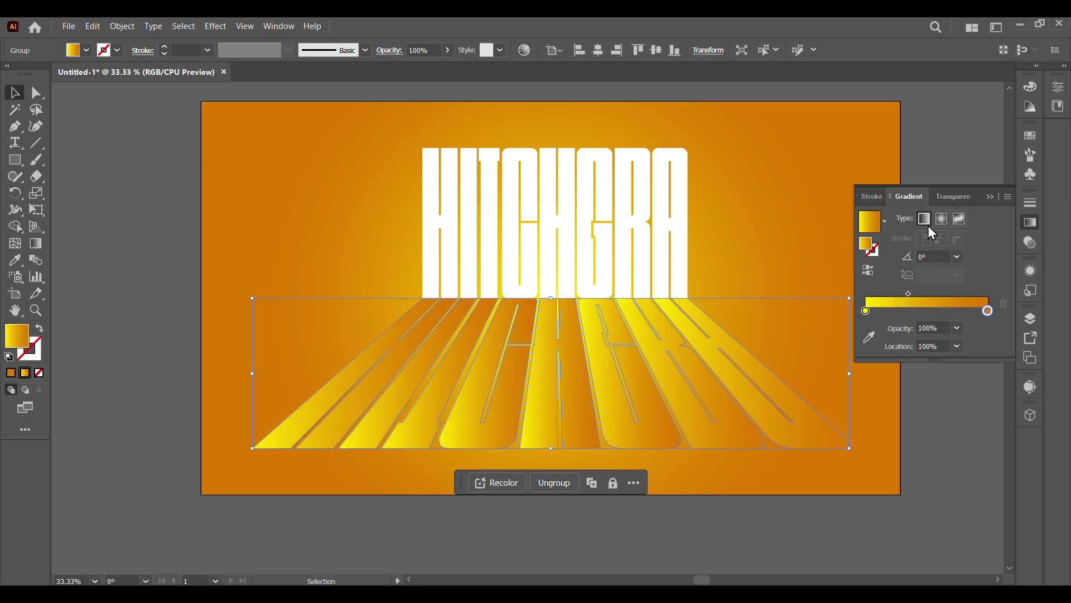
- Make the gradient's yellow stop fully transparent and move the gradient midpoint to about 61%
click(867, 310)
click(958, 328)
click(968, 343)
drag(909, 293, 940, 295)
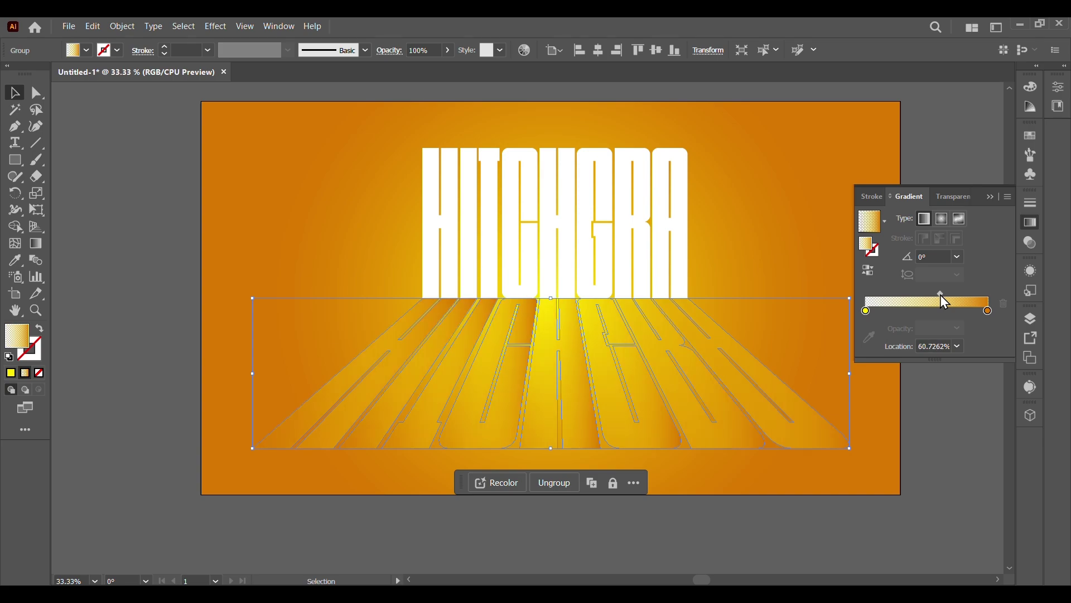
- Run the gradient upward from the bottom to the top of the mirrored text and shift its midpoint to about 71%
click(36, 243)
drag(543, 460, 546, 301)
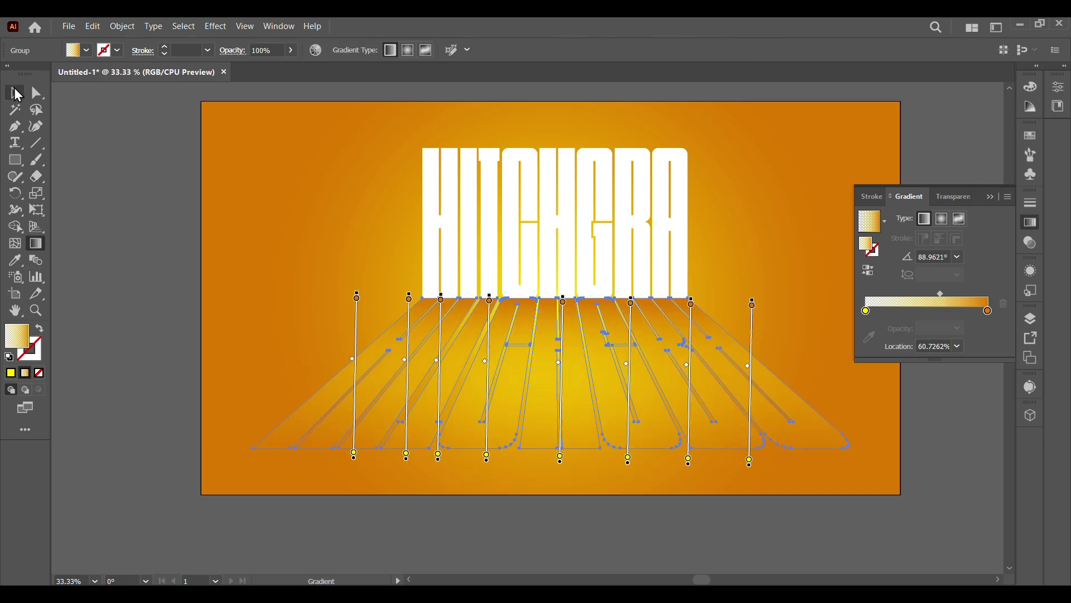
click(17, 94)
click(98, 137)
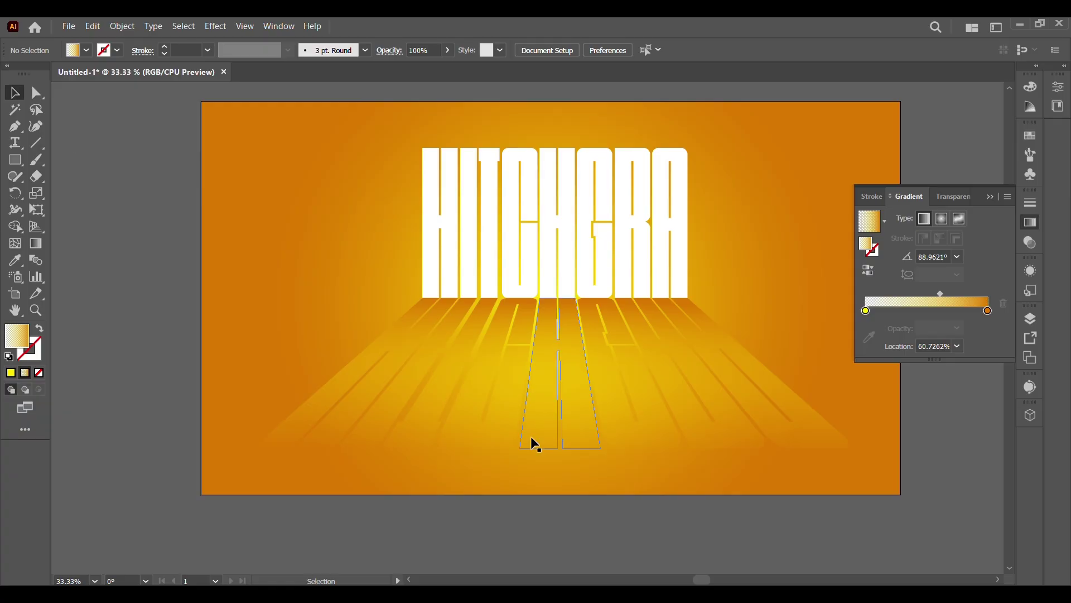
click(582, 419)
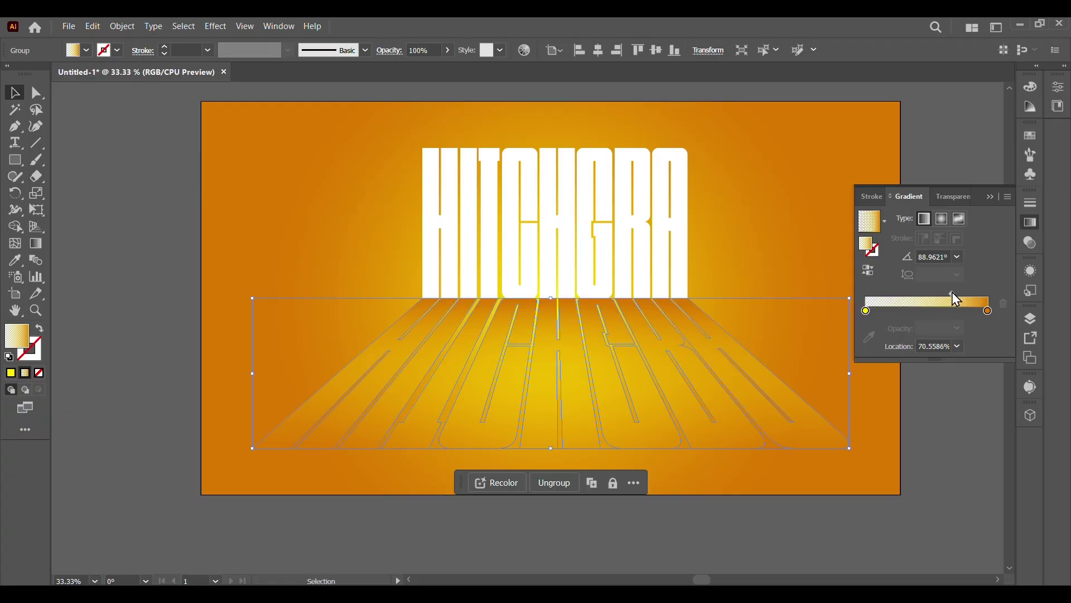
click(990, 197)
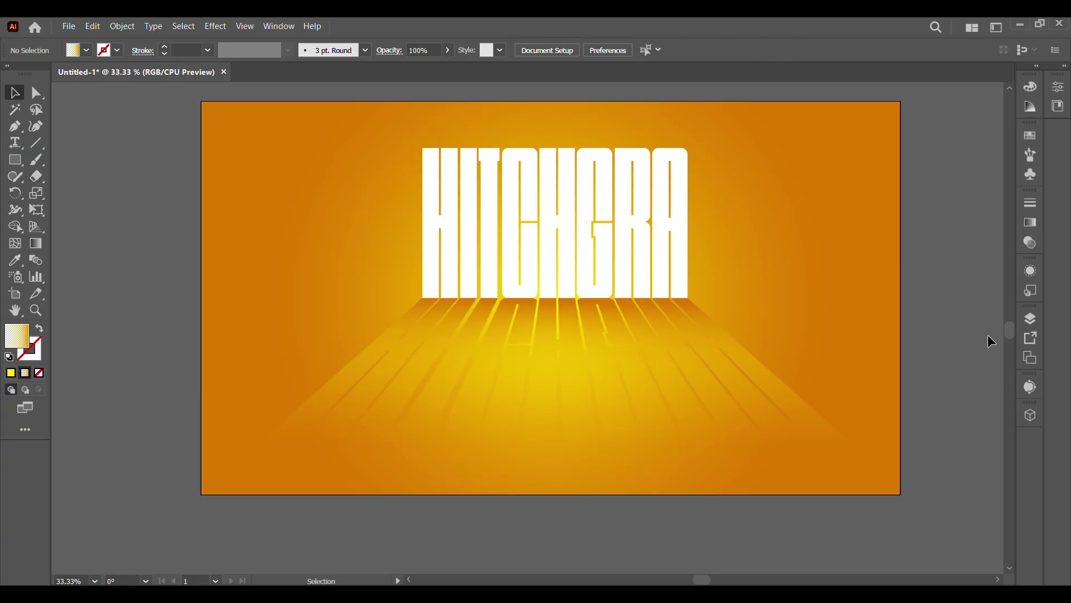
- Change the orange gradient stop of the mirrored text to white (FFFFFF)
click(1032, 224)
double_click(988, 310)
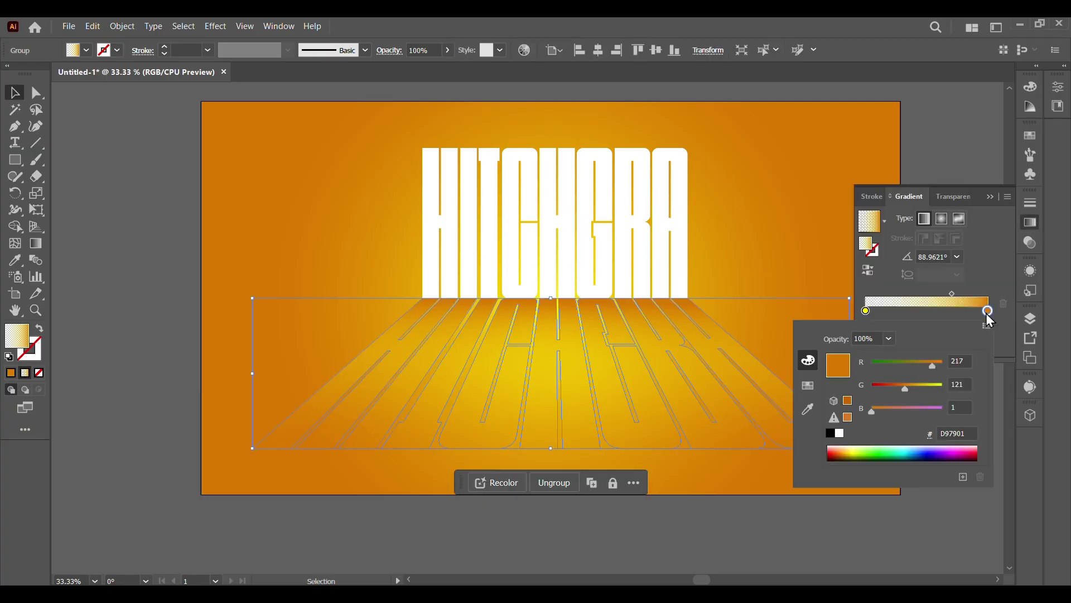
click(840, 435)
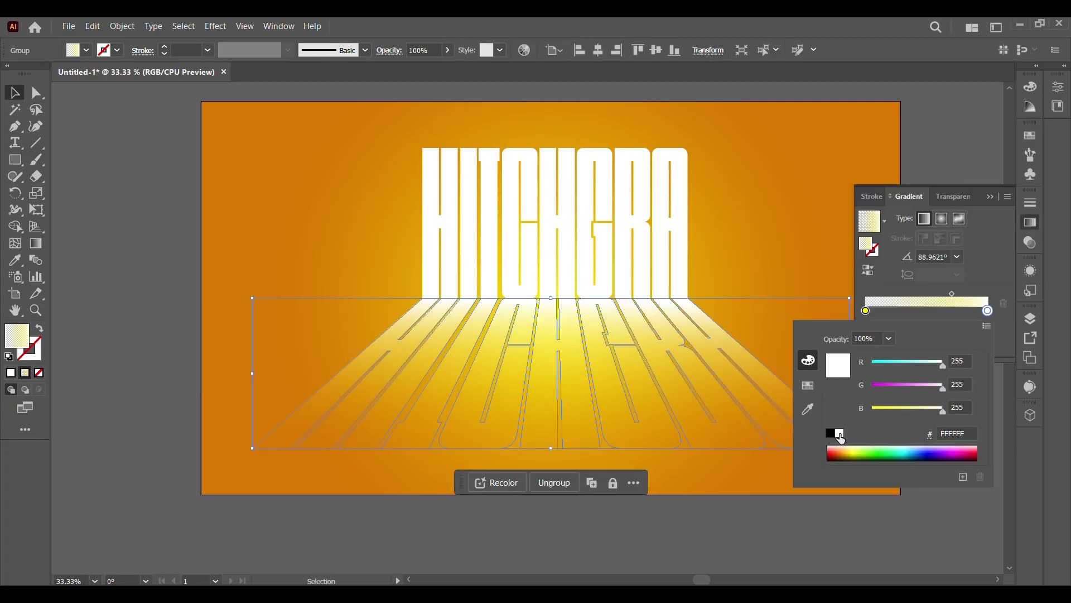
key(Escape)
click(965, 469)
click(990, 197)
- Extend the gradient slightly along the mirrored text and lower the white stop of the central letter H
click(701, 301)
key(g)
drag(565, 308, 560, 462)
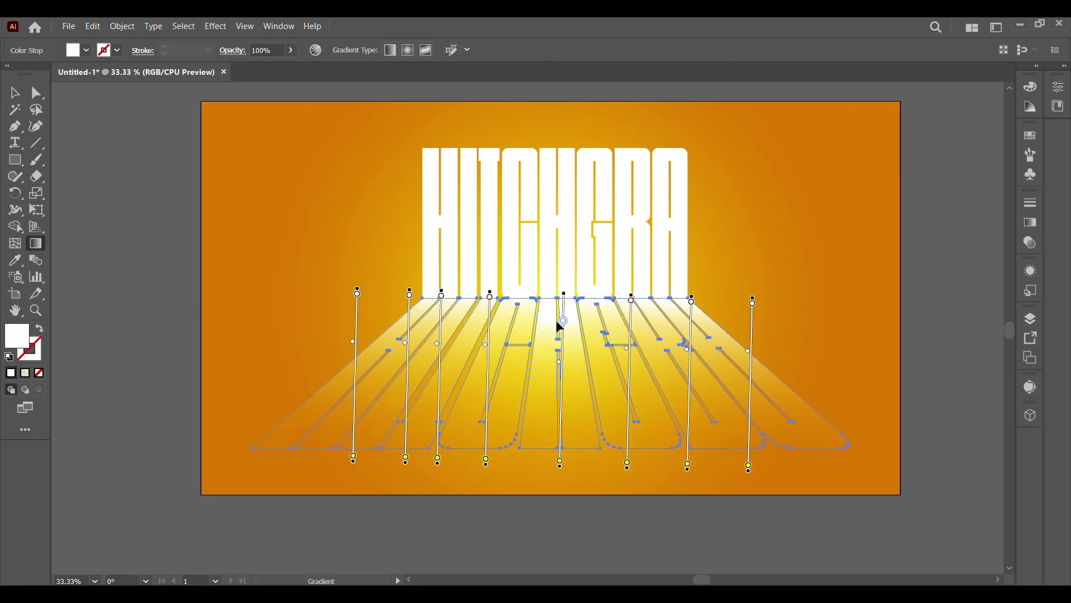
key(v)
click(698, 535)
- Apply a Gaussian Blur with a radius of about 3 pixels to the mirrored perspective text
click(568, 418)
click(215, 26)
mouse_move(250, 301)
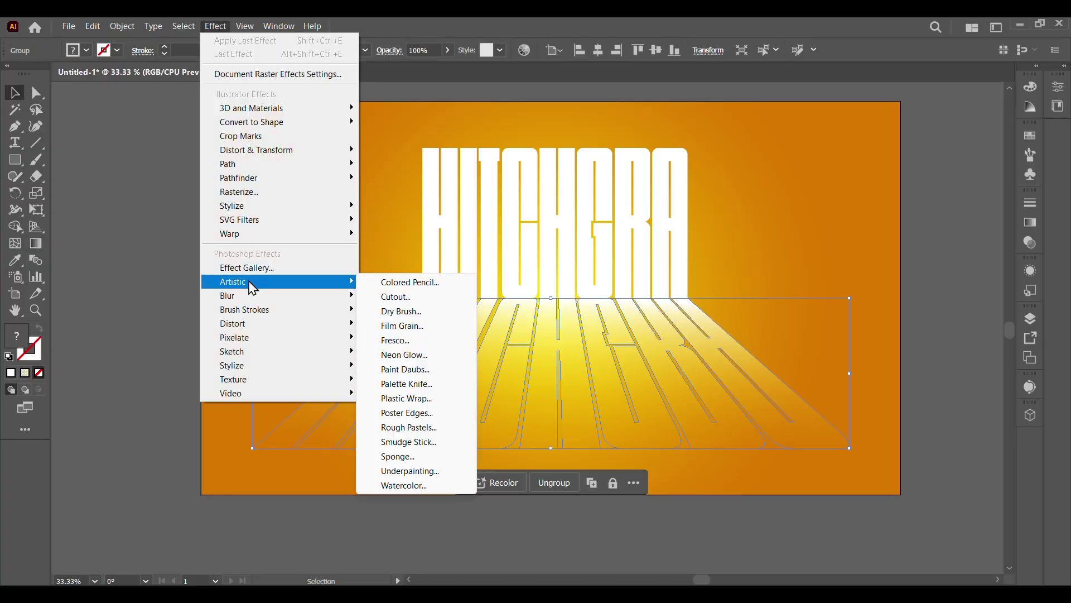
click(408, 295)
drag(726, 172, 719, 165)
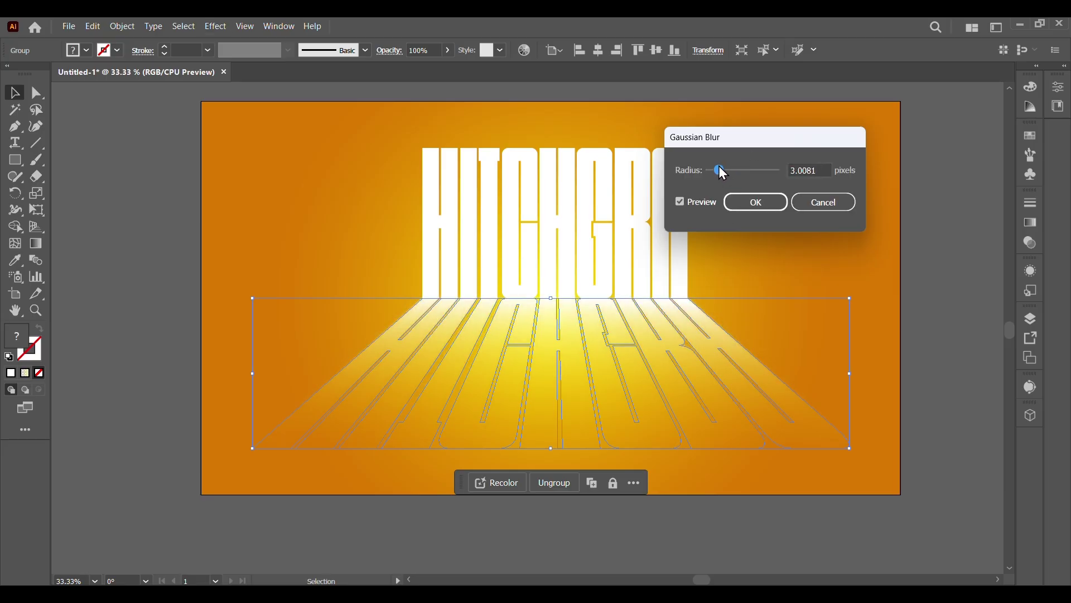
click(756, 202)
click(989, 327)
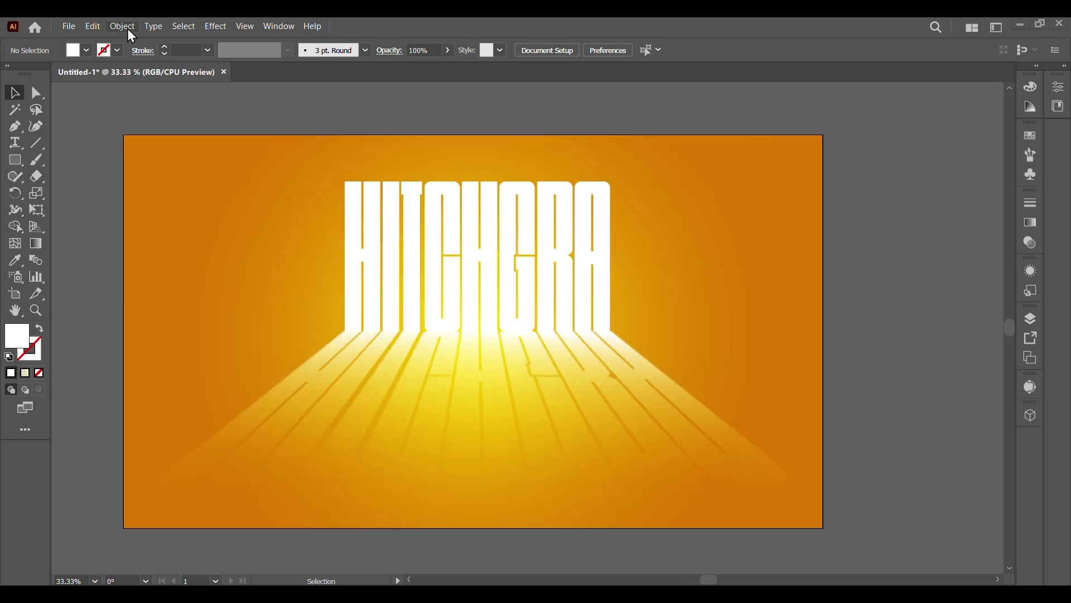
- Show the hidden photo of the woman and bring it in front of the HITCHGRA text
click(122, 26)
click(177, 186)
right_click(509, 382)
click(689, 297)
click(897, 354)
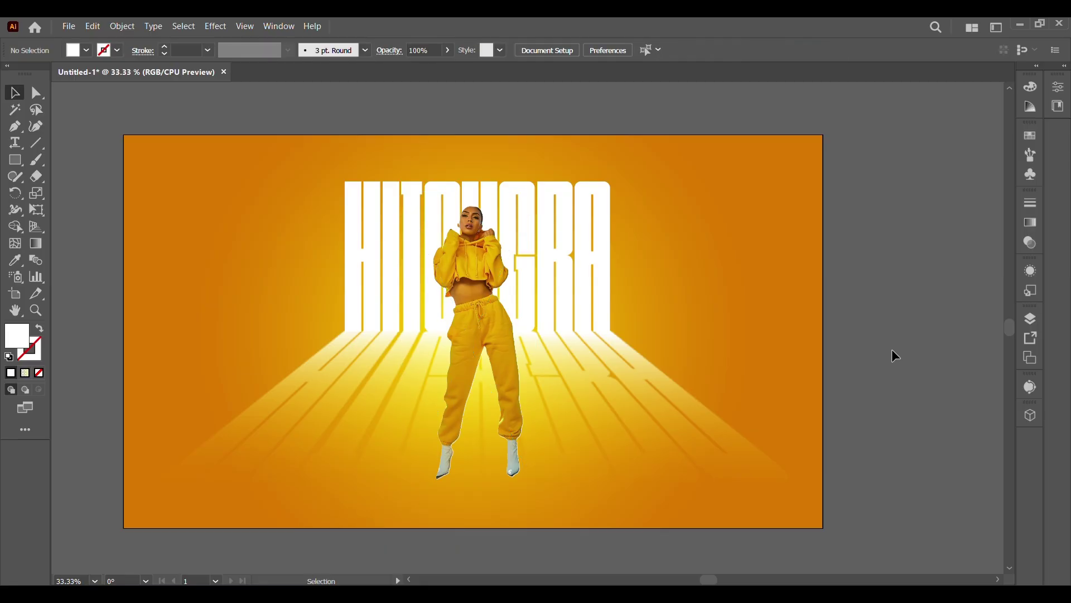
- Shrink the woman's photo to about 287 × 647 px and center it horizontally on the artboard
click(504, 406)
drag(528, 492, 500, 435)
drag(476, 339, 513, 350)
click(911, 384)
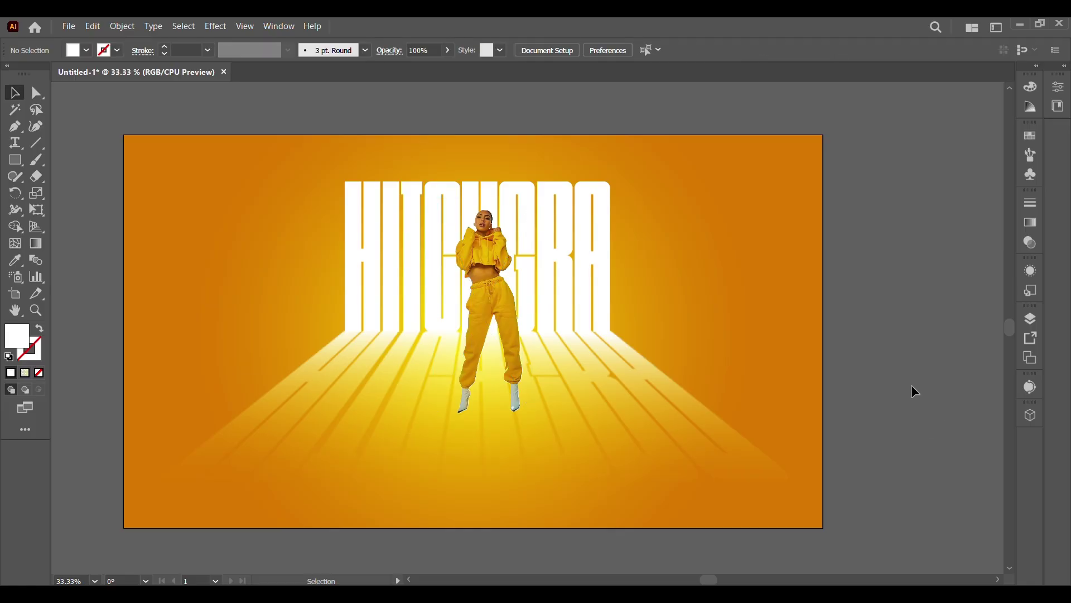
click(514, 364)
drag(432, 424, 427, 434)
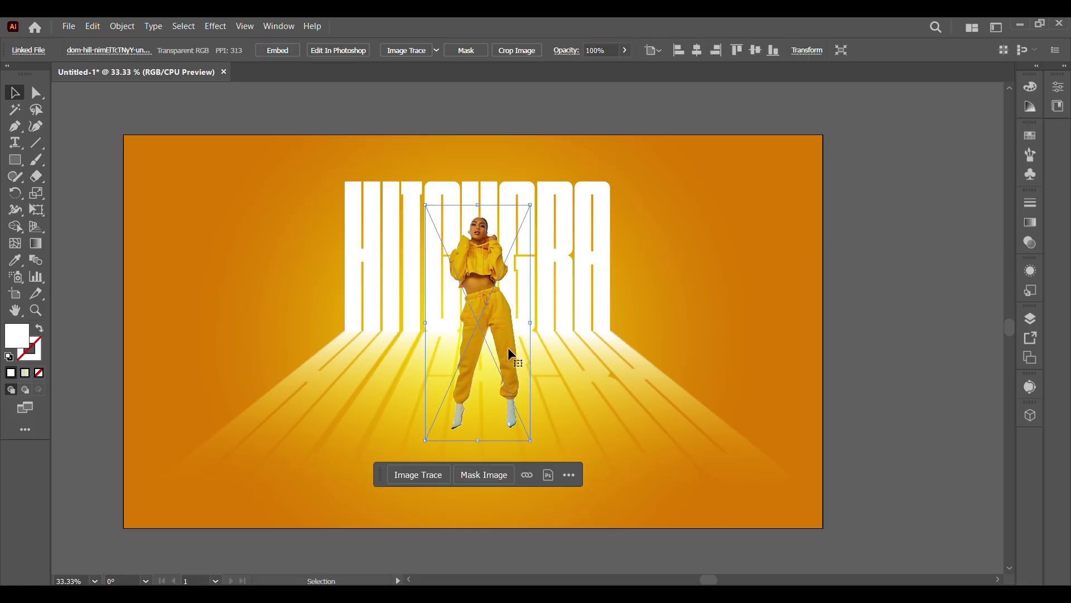
click(697, 50)
click(994, 430)
- Paste a copy of the woman's photo in place and trace it with the Silhouettes preset
click(472, 305)
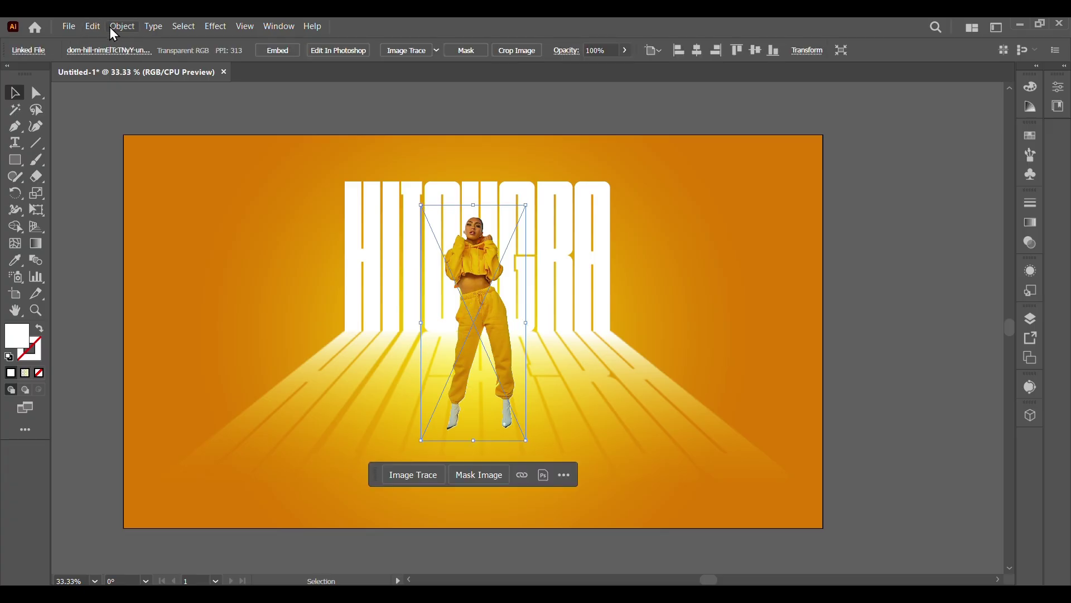
click(94, 27)
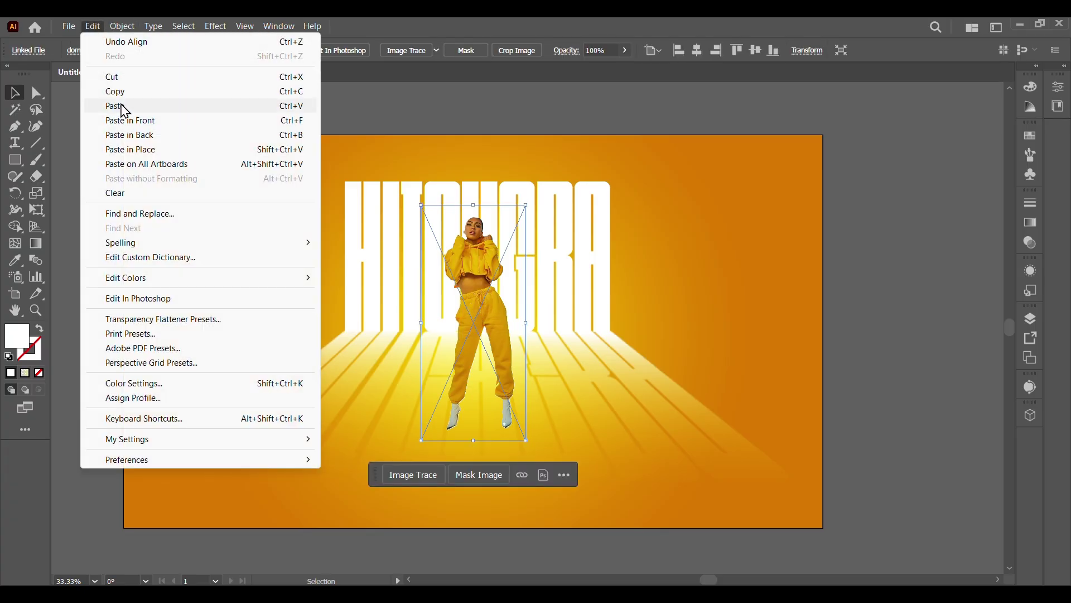
click(77, 154)
click(1030, 387)
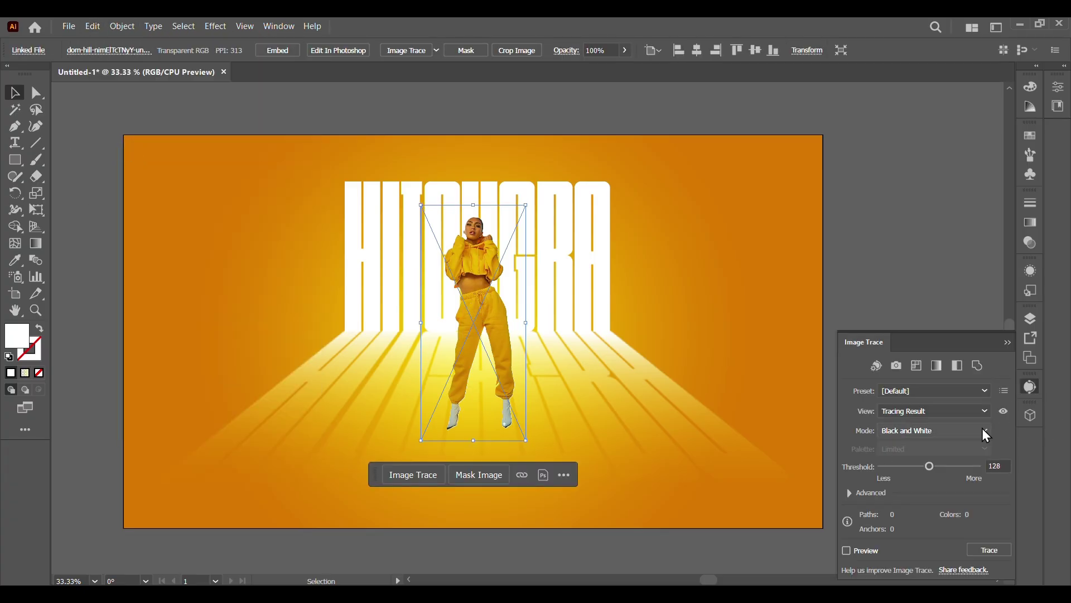
click(973, 391)
click(953, 344)
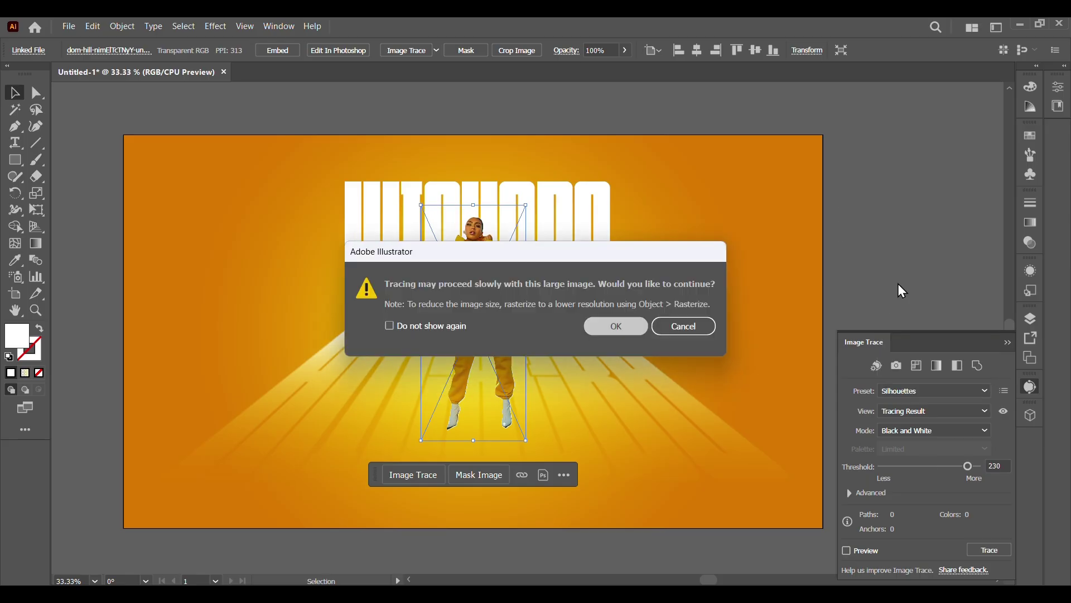
key(Return)
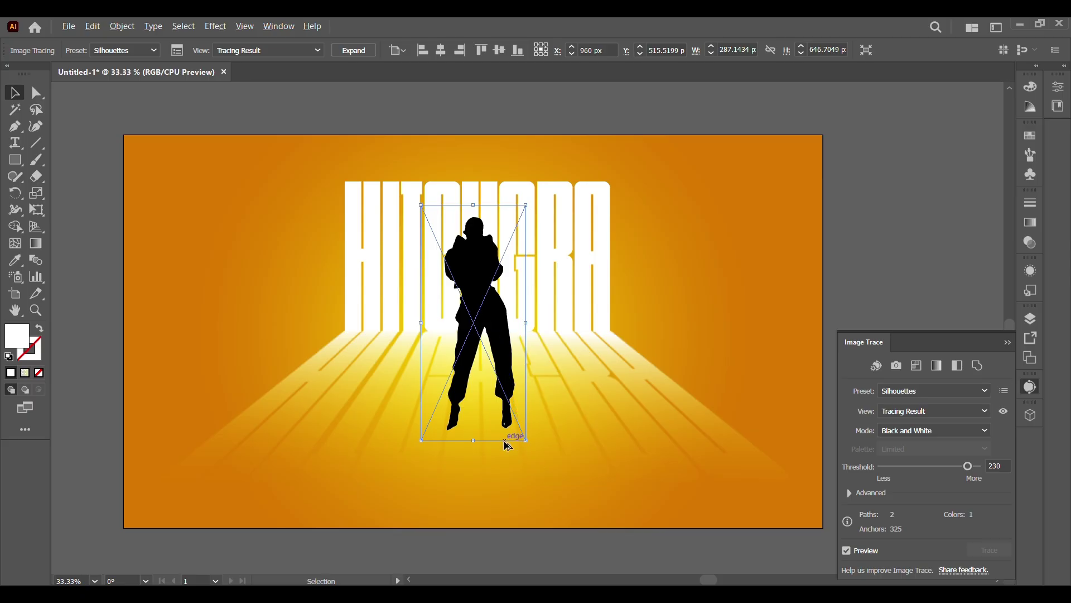
scroll(507, 445, down, 4)
drag(537, 454, 566, 473)
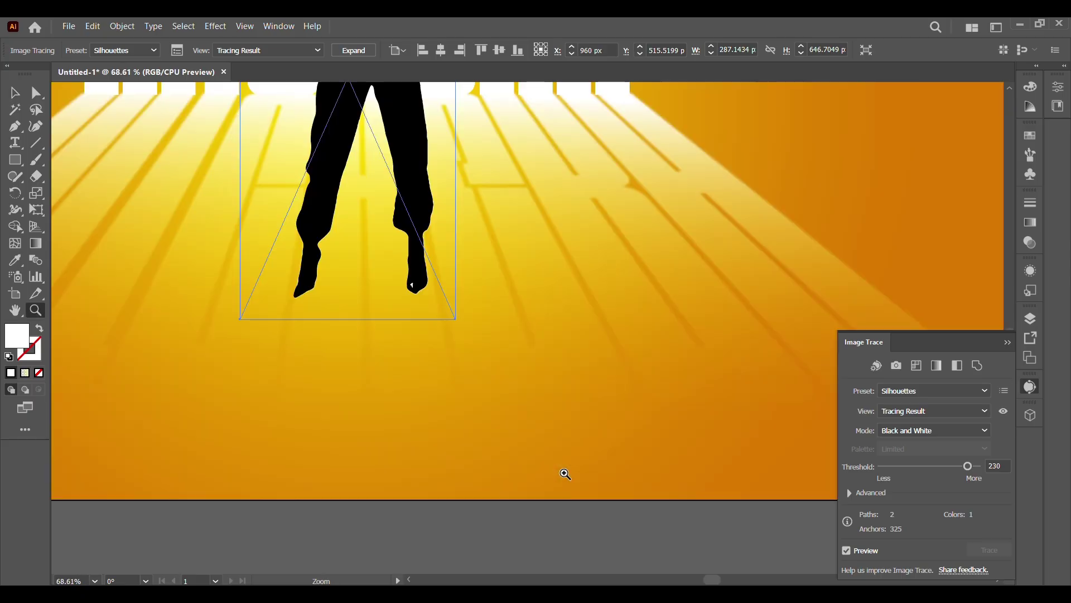
click(348, 256)
click(15, 177)
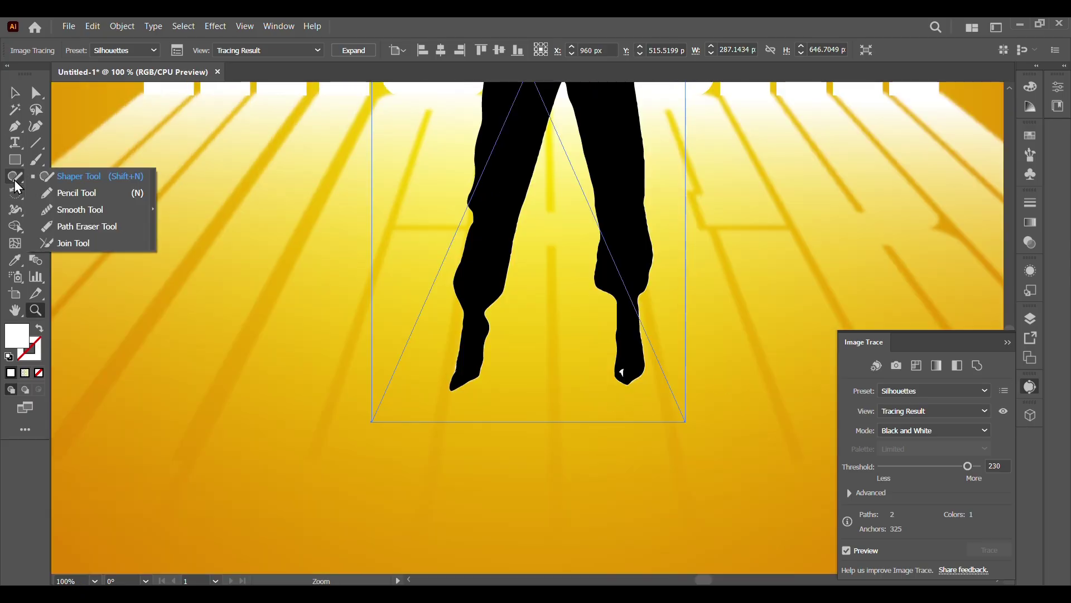
click(77, 193)
click(621, 371)
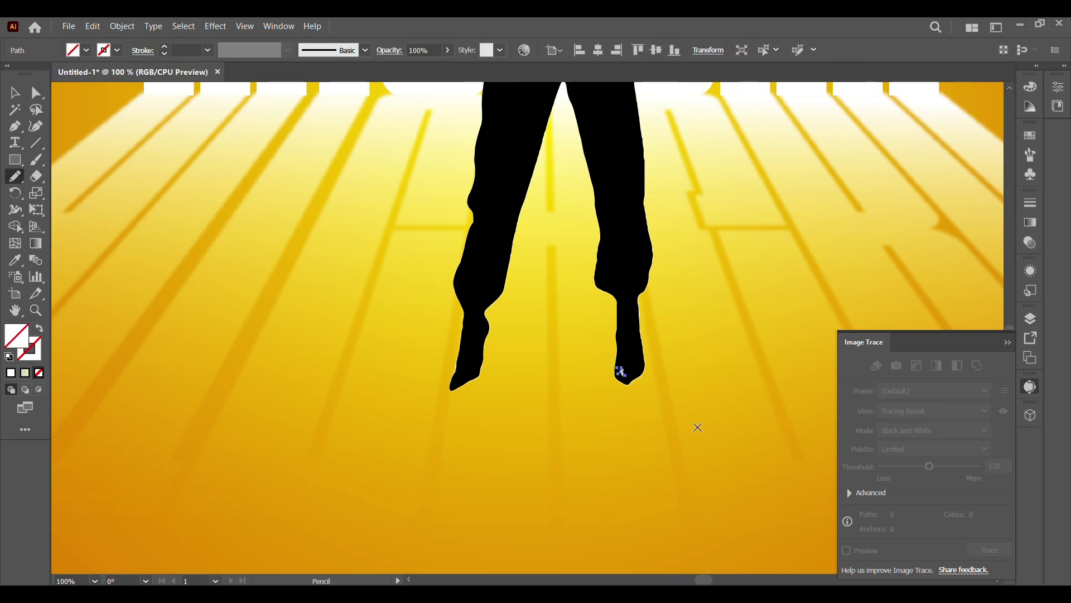
click(15, 92)
double_click(15, 92)
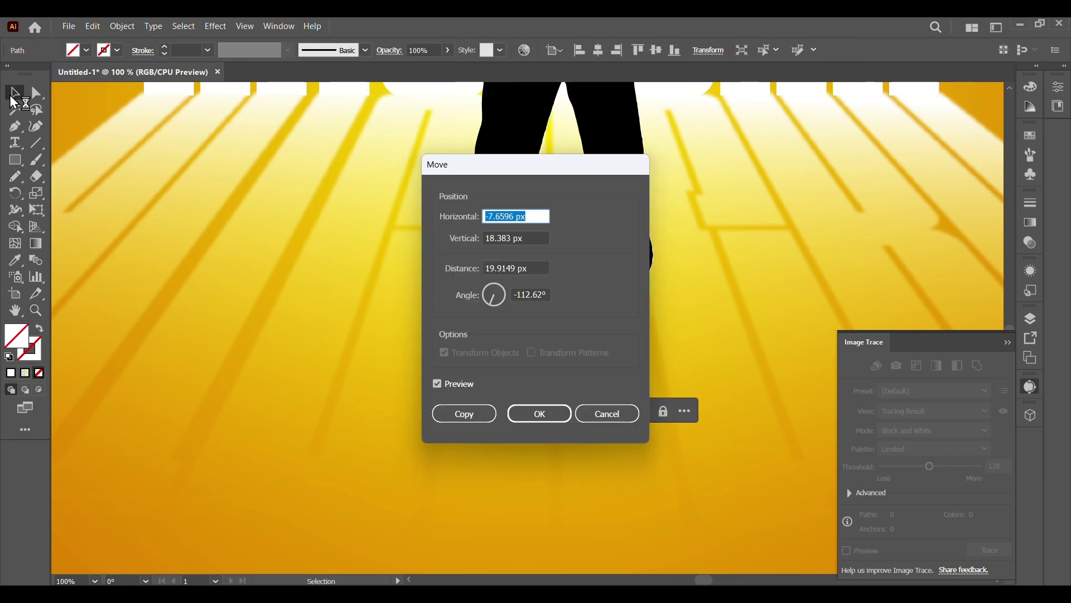
click(585, 416)
click(660, 427)
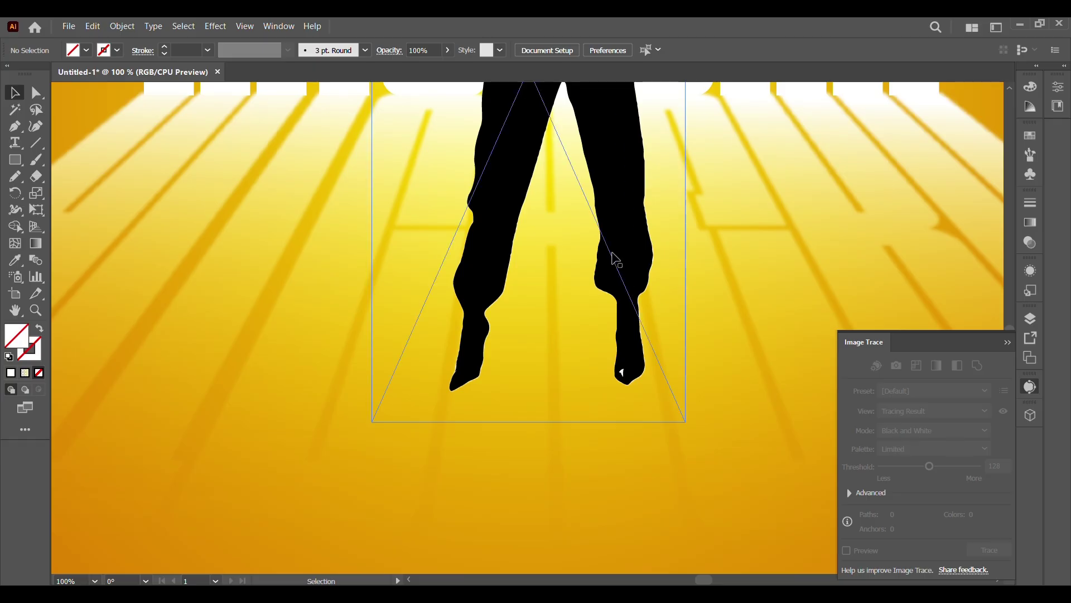
- Raise the Image Trace threshold of the silhouette to 243 to fill the small gap in the foot
drag(974, 473, 975, 475)
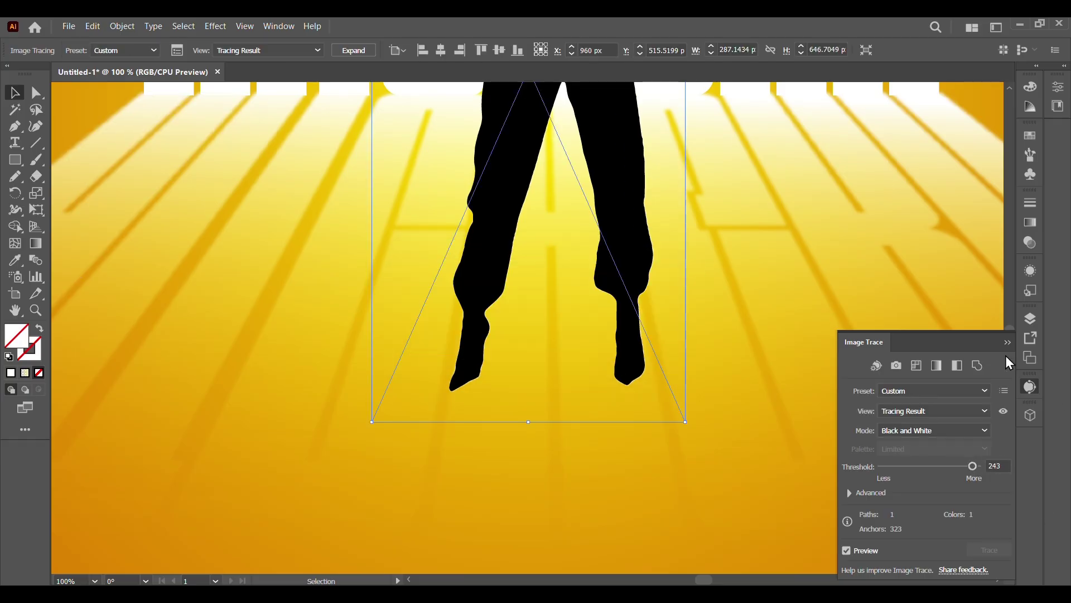
click(1031, 386)
drag(1009, 336, 1016, 325)
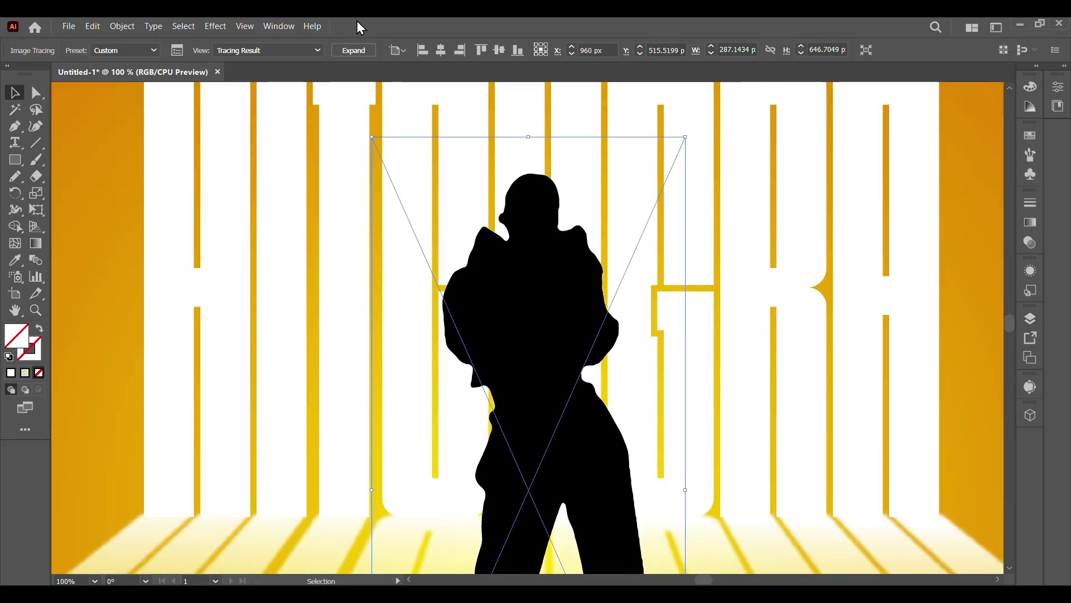
- Expand the traced silhouette into vector shapes and send it behind the woman's photo
click(354, 50)
right_click(513, 363)
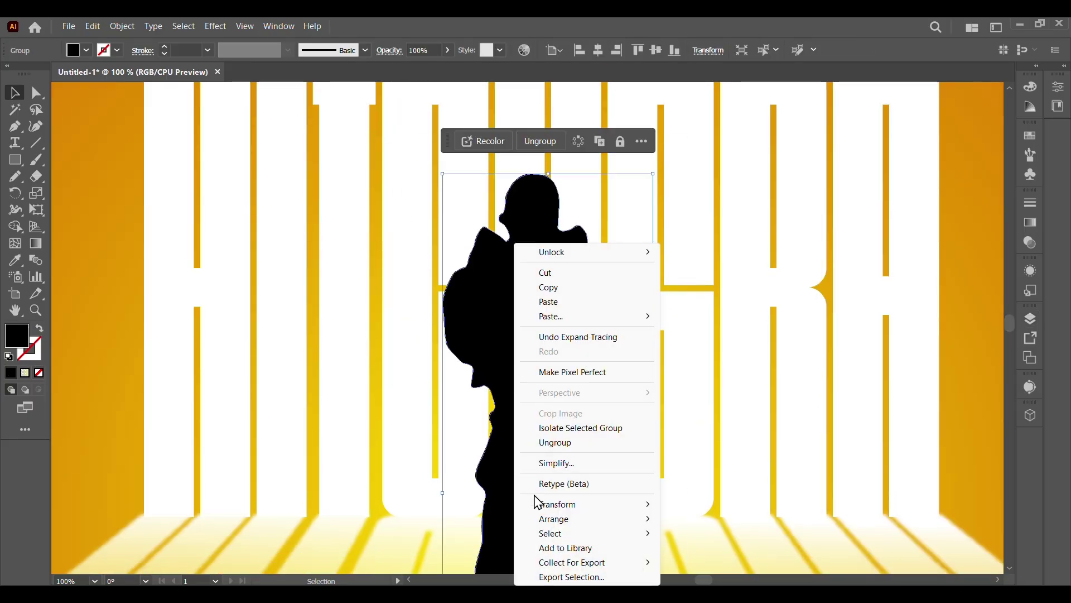
mouse_move(529, 521)
click(692, 547)
drag(1008, 330, 1011, 338)
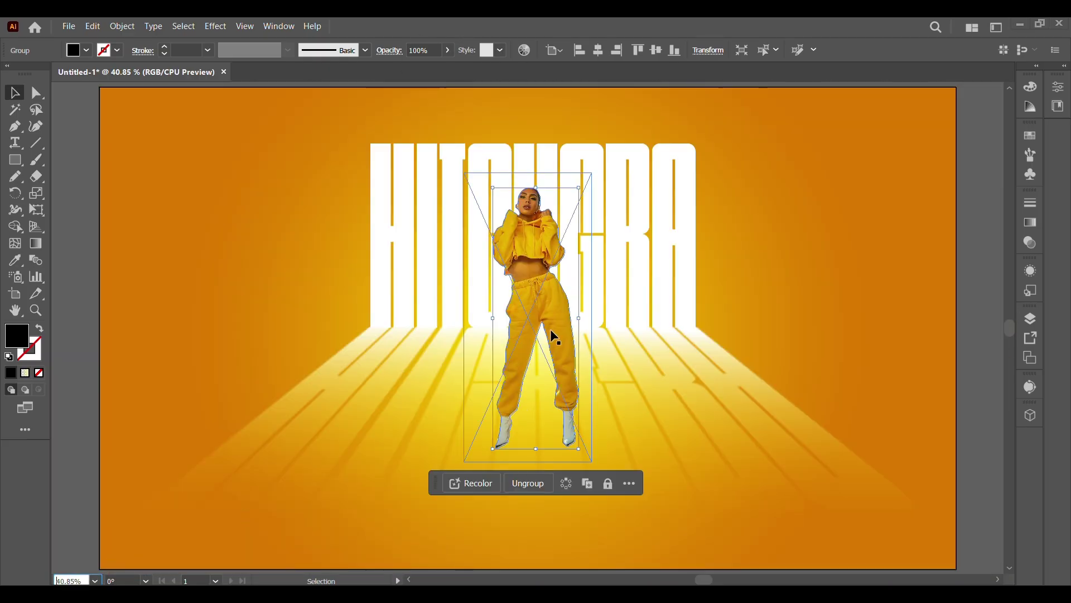
- Apply Free Distort to the silhouette, slanting its upper corners down and to the right so it lies on the floor like a cast shadow
click(215, 26)
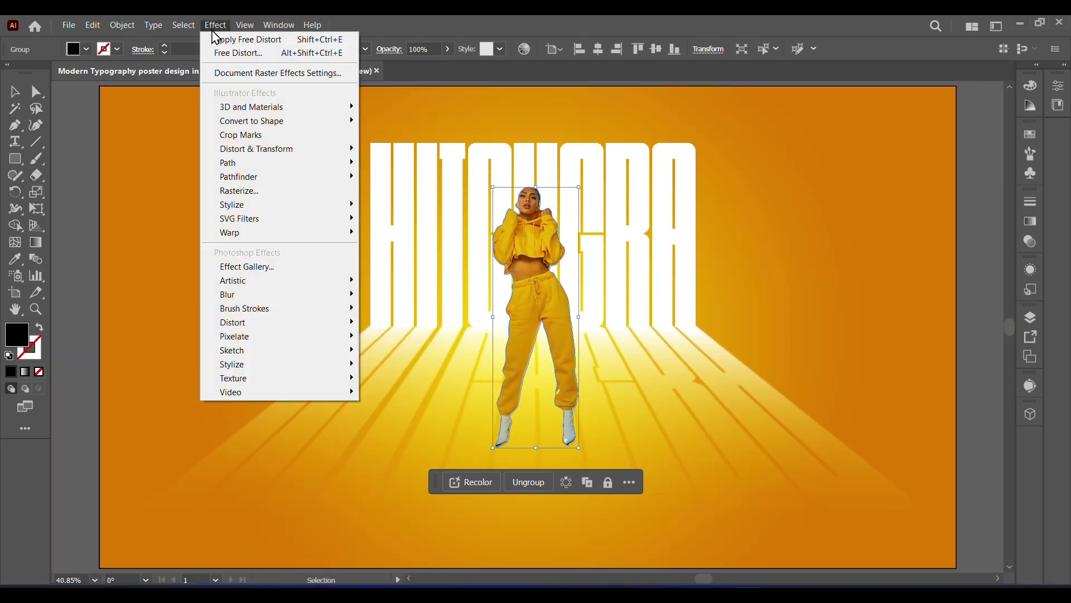
mouse_move(313, 148)
click(398, 154)
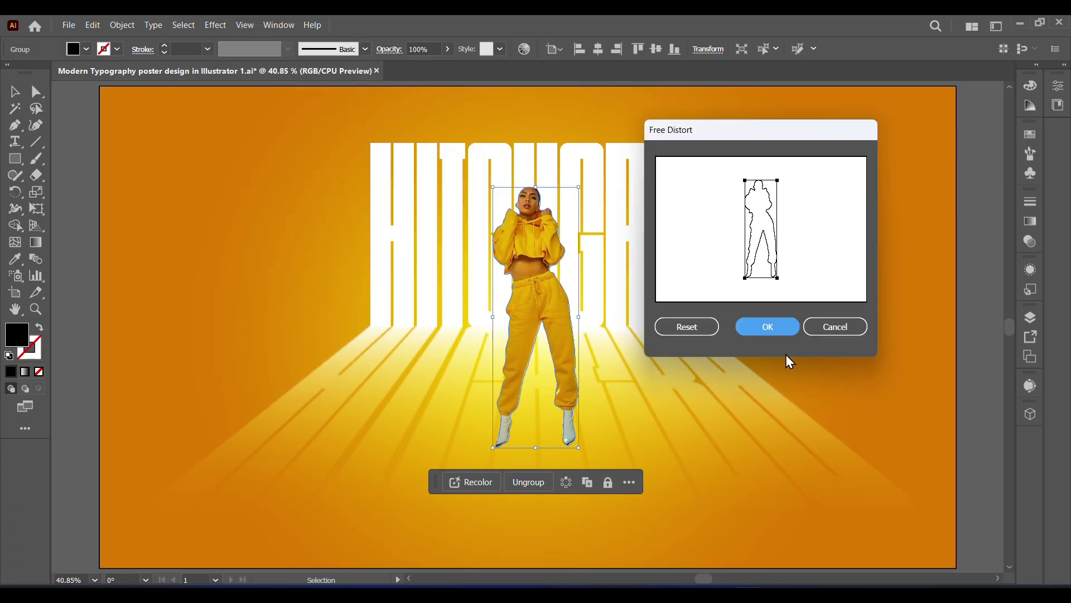
drag(778, 181, 846, 231)
drag(746, 181, 819, 242)
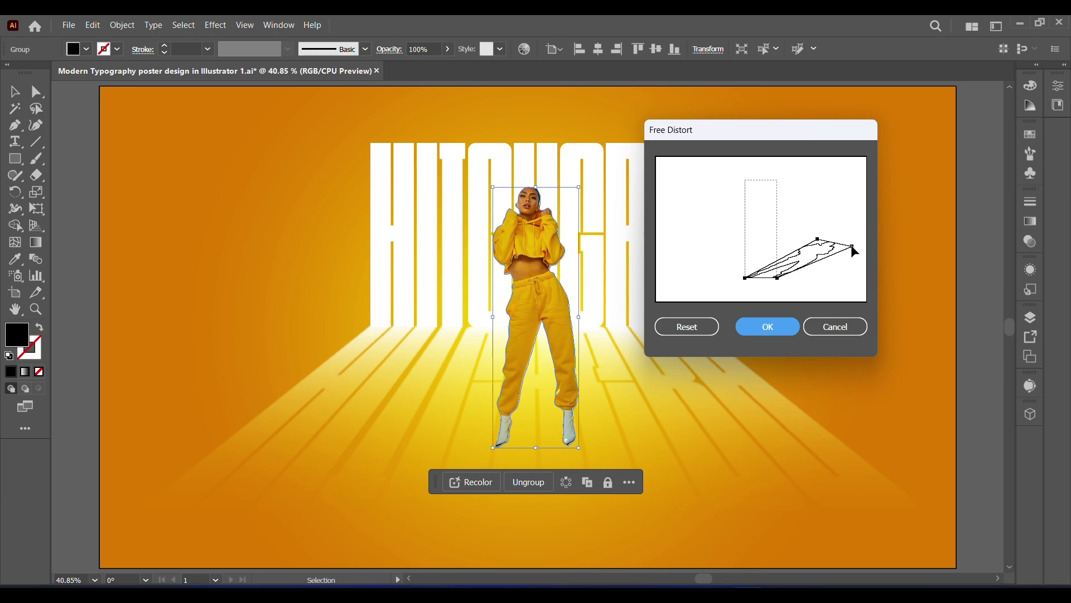
key(Return)
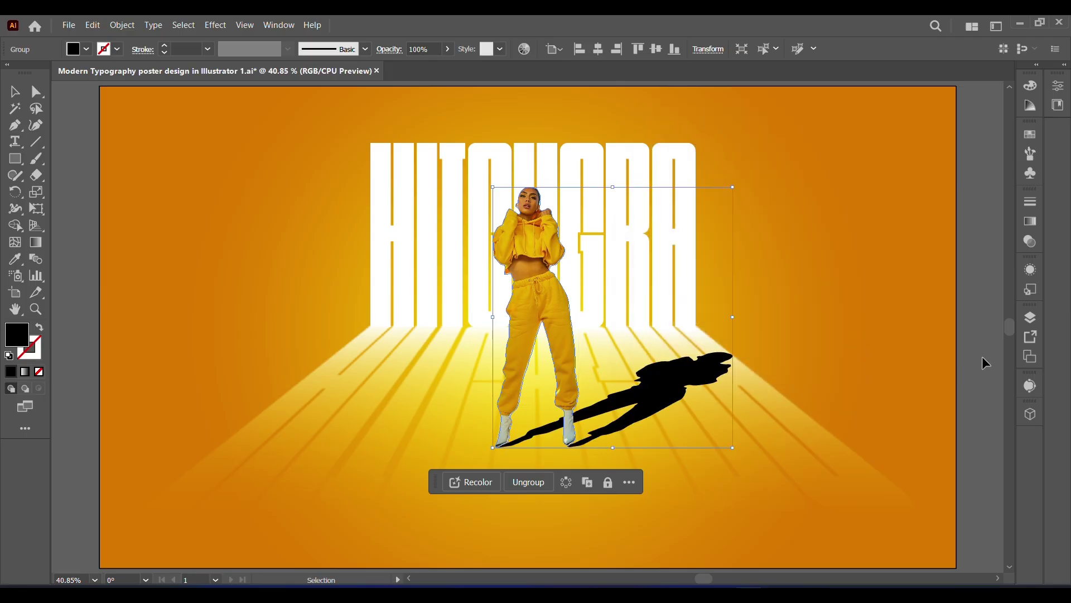
- Ungroup the distorted black silhouette and expand its appearance
click(823, 375)
click(680, 379)
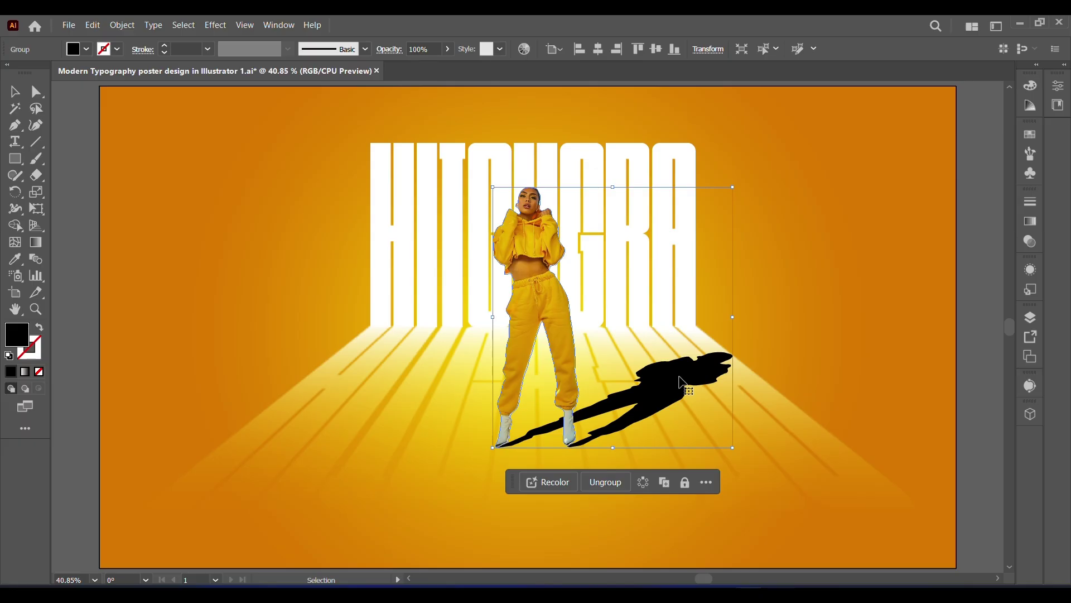
click(605, 481)
click(810, 381)
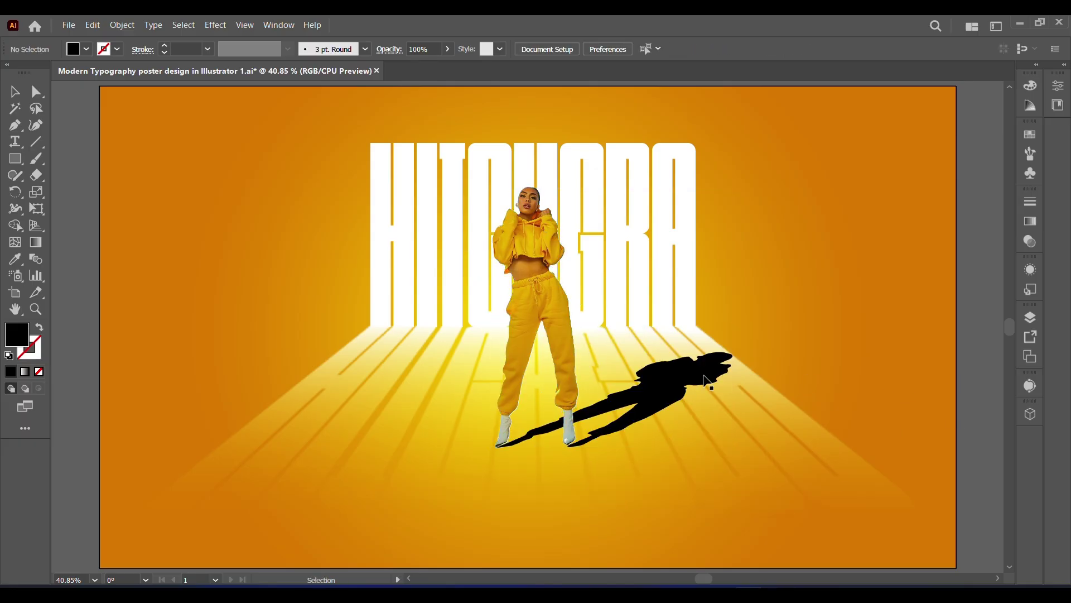
click(686, 383)
click(122, 25)
click(169, 224)
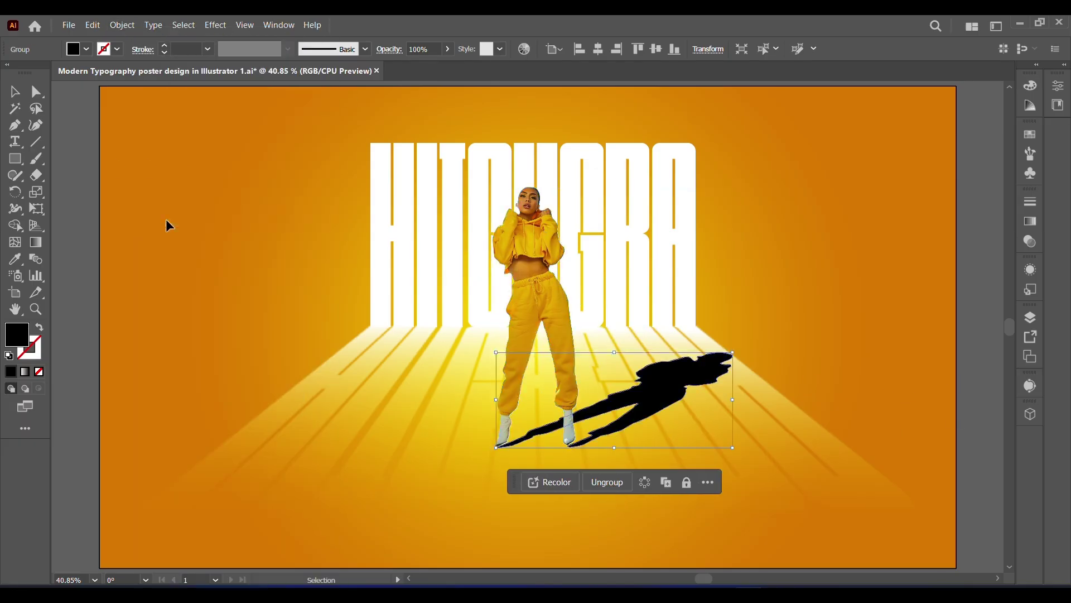
- Fill the shadow with a linear gradient and color its first stop dark orange sampled from the woman's sweatshirt
click(1030, 221)
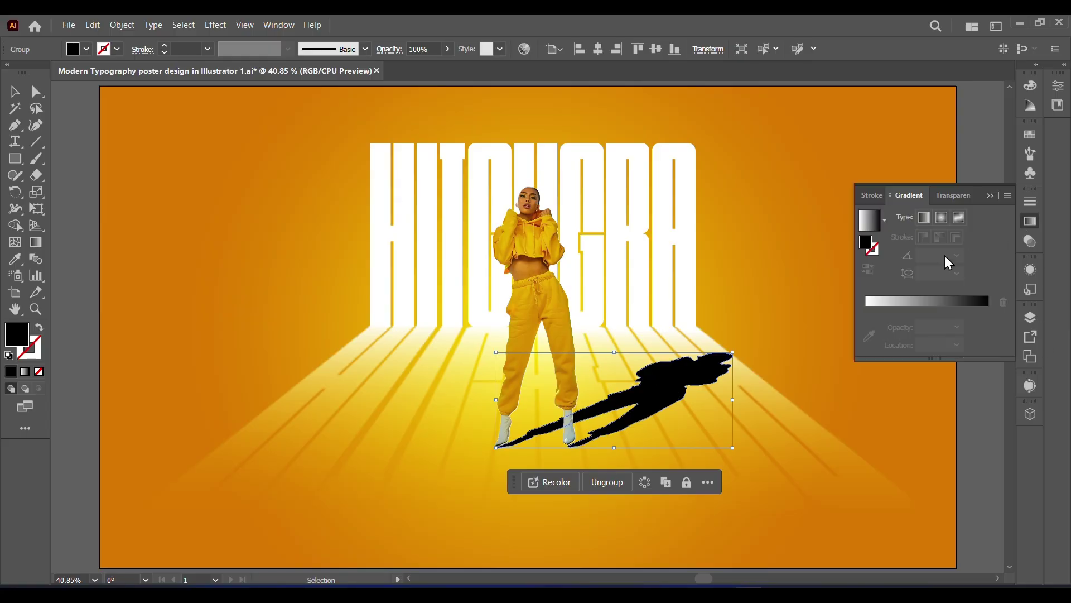
click(868, 220)
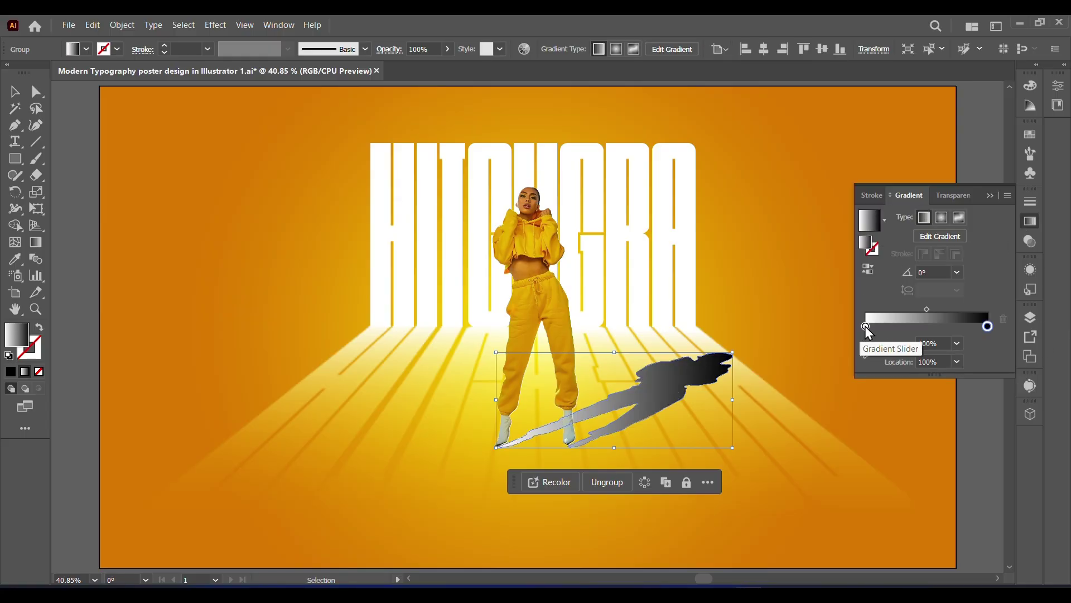
click(866, 326)
click(868, 353)
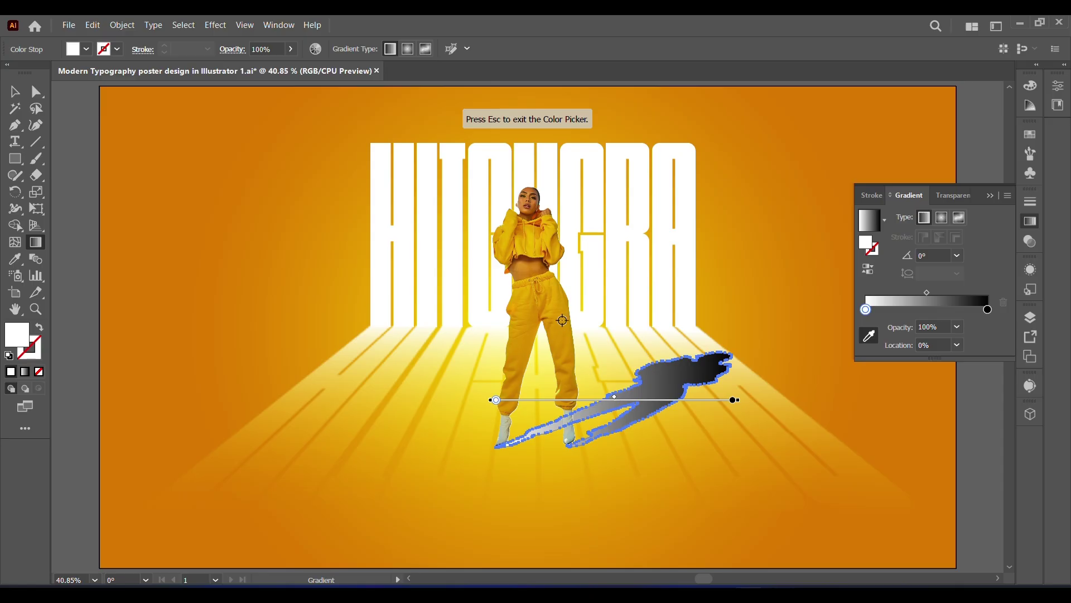
click(548, 254)
- Color the end stop of the shadow's gradient with a sampled yellow and make it transparent
click(988, 309)
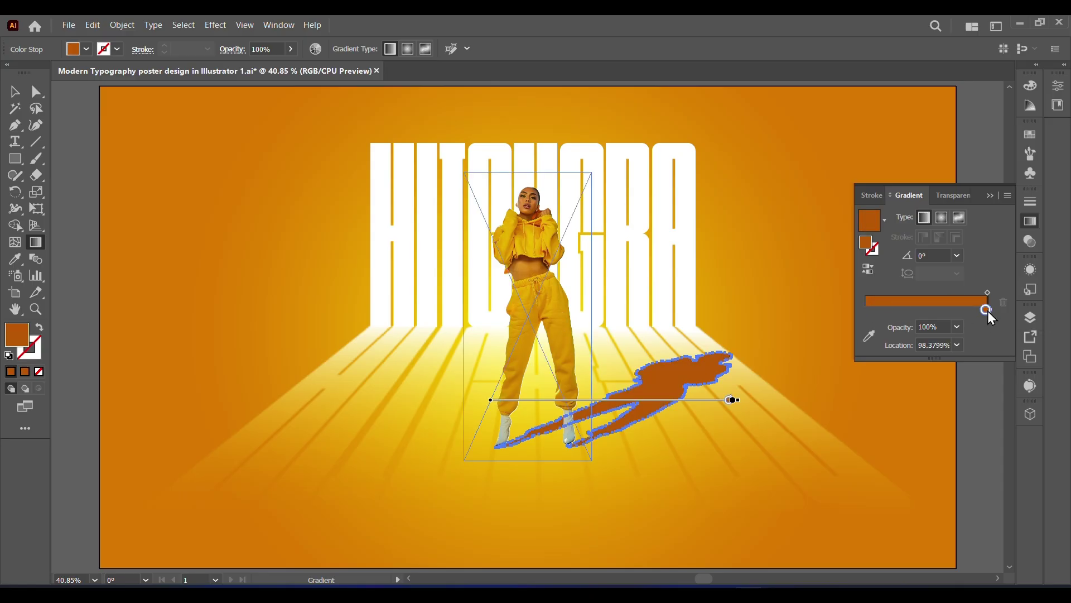
click(869, 335)
click(598, 291)
click(957, 327)
click(968, 344)
- Angle the gradient along the shadow at about 27.5° and move its midpoint to about 73%
drag(927, 292, 955, 292)
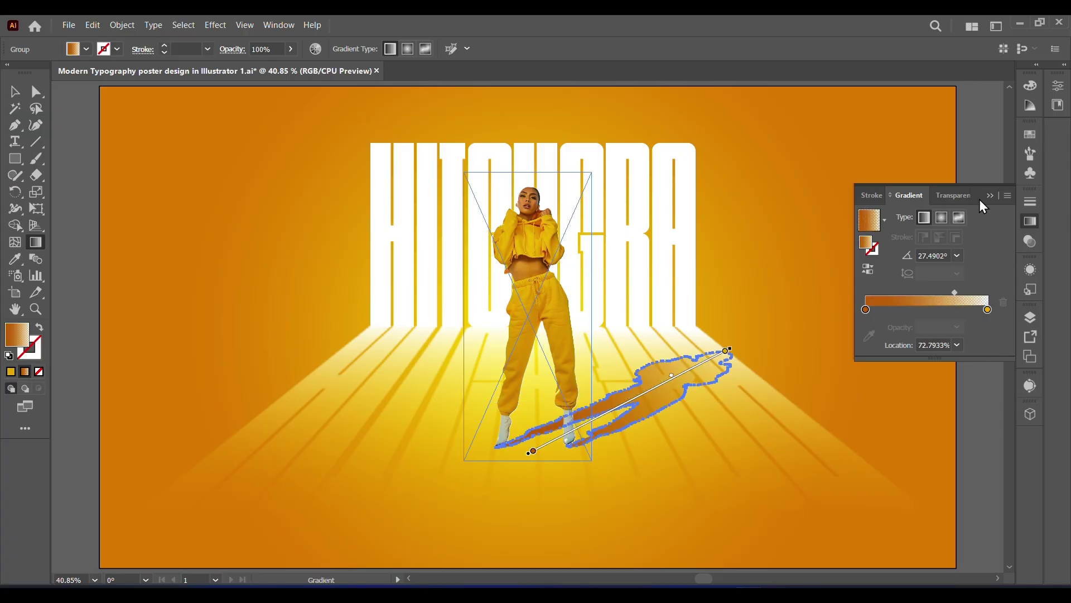
click(1030, 221)
key(v)
click(979, 332)
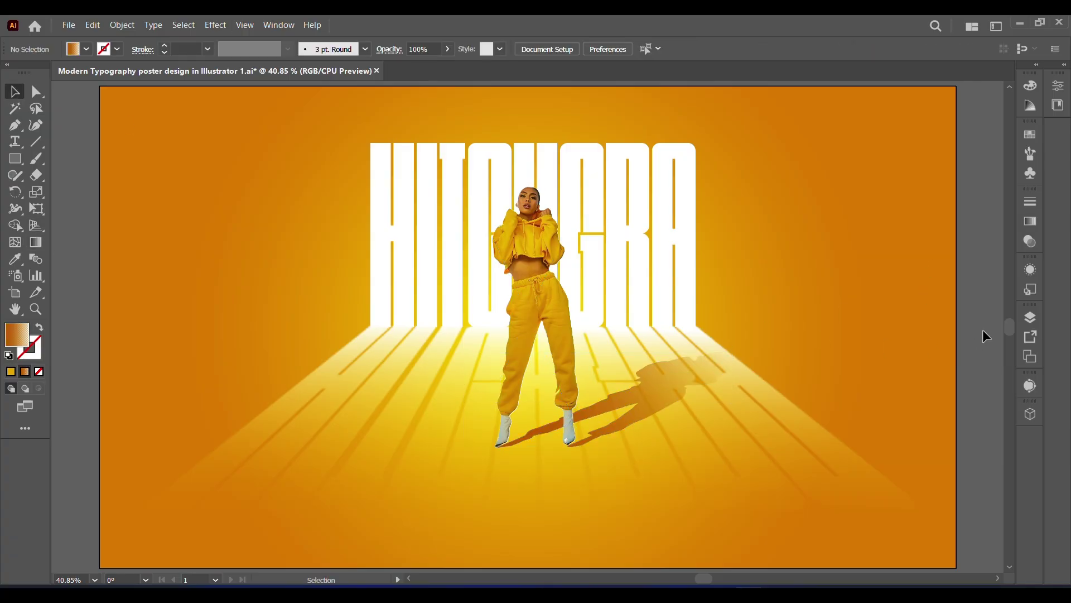
- Paste a copy of the orange shadow in place and move its gradient midpoint to about 56%
click(668, 391)
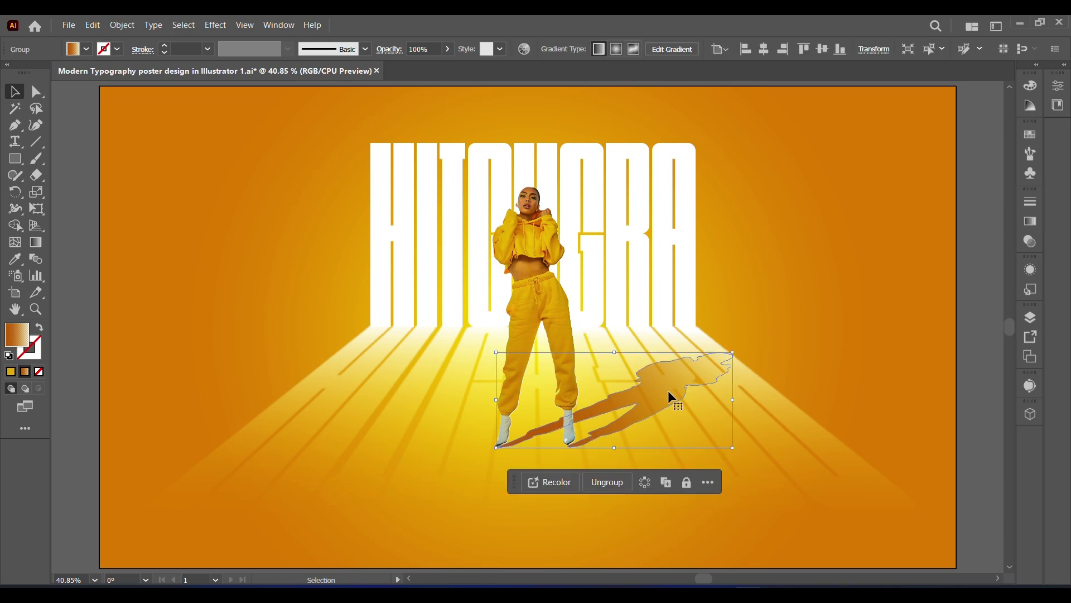
click(93, 25)
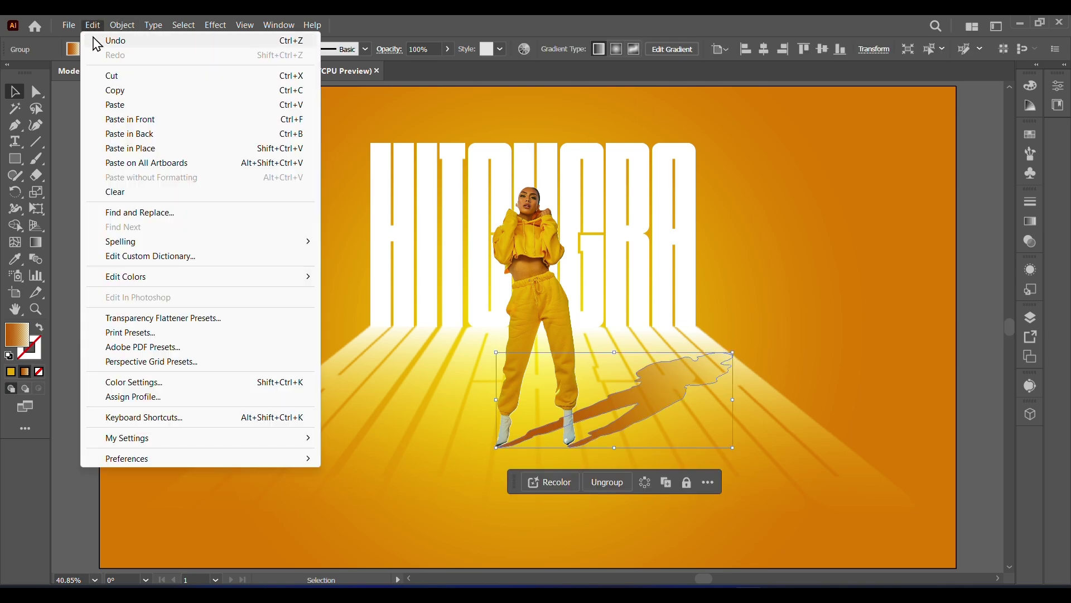
click(124, 149)
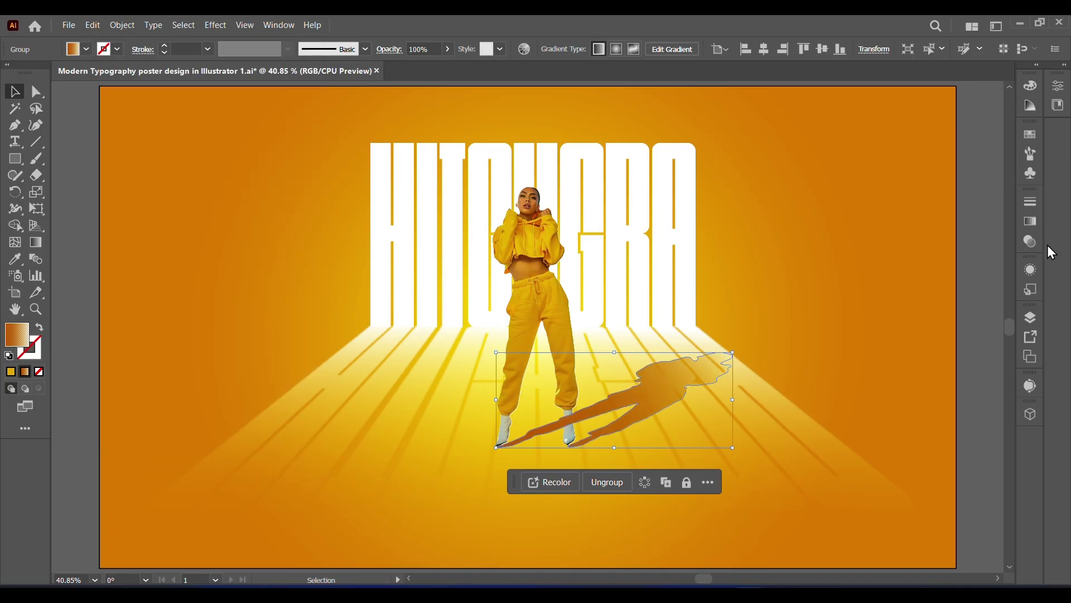
click(1030, 221)
click(934, 312)
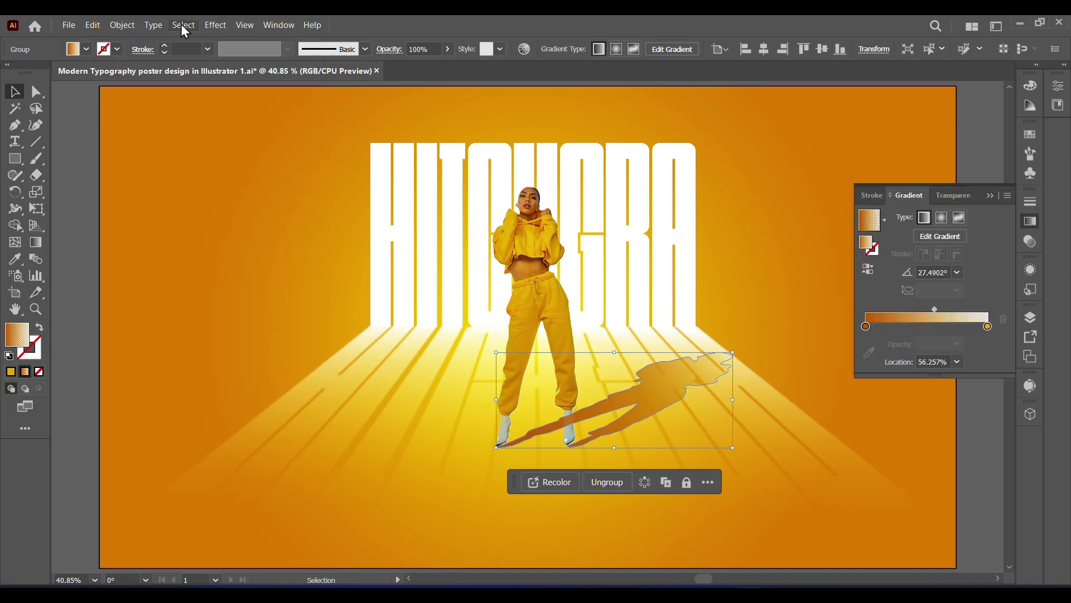
- Apply a Gaussian Blur to the pasted orange shadow copy
click(215, 25)
click(371, 297)
mouse_move(732, 168)
mouse_down()
mouse_move(755, 169)
mouse_move(745, 169)
mouse_up()
click(755, 201)
- Paste another shadow copy in place and make its gradient start black with the midpoint at about 50%
click(93, 25)
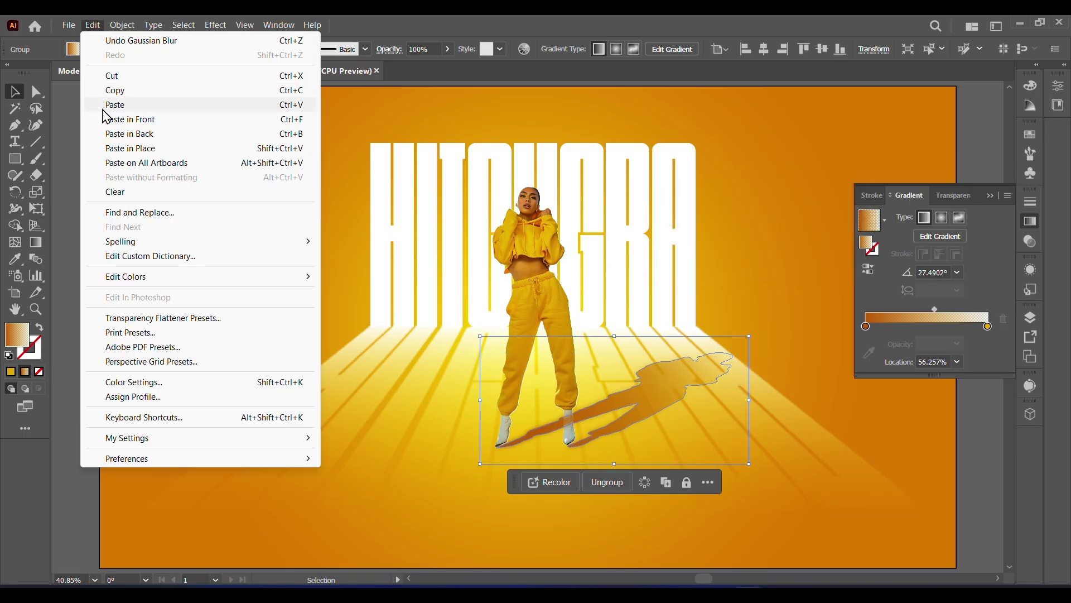
click(115, 147)
double_click(866, 326)
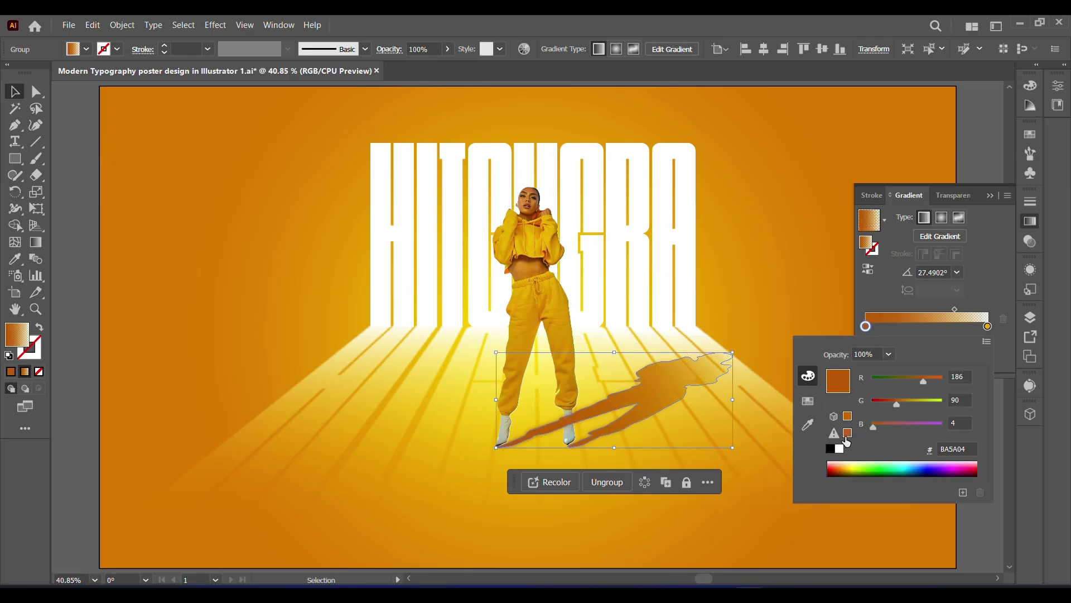
click(832, 449)
drag(955, 312, 930, 310)
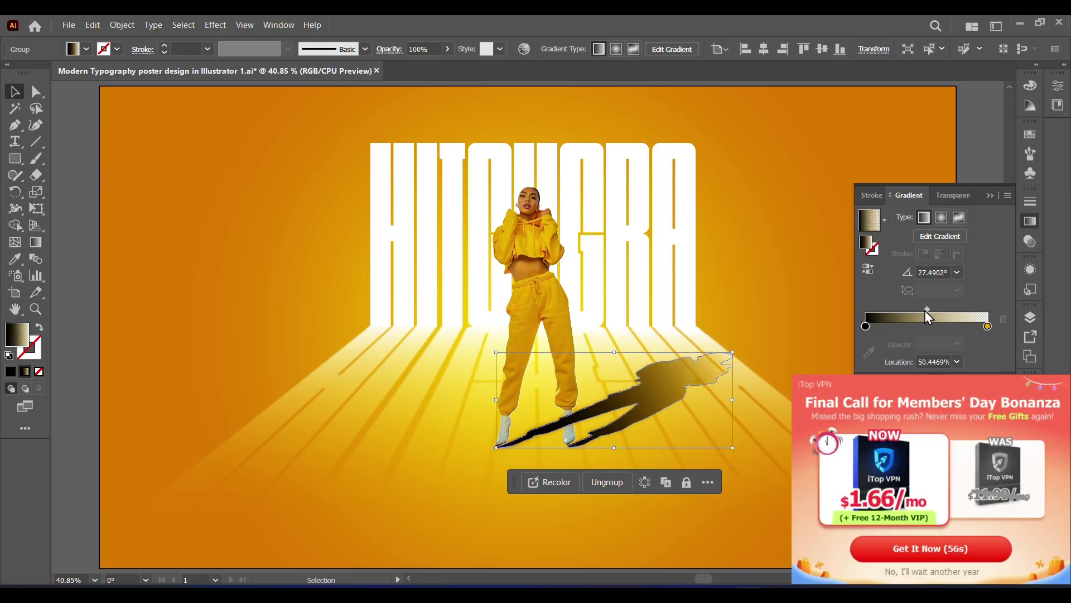
- Dismiss the pop-up ad and bring the woman's photo in front of the shadows
click(932, 572)
click(979, 313)
click(560, 366)
right_click(560, 366)
mouse_move(609, 280)
click(763, 285)
click(965, 351)
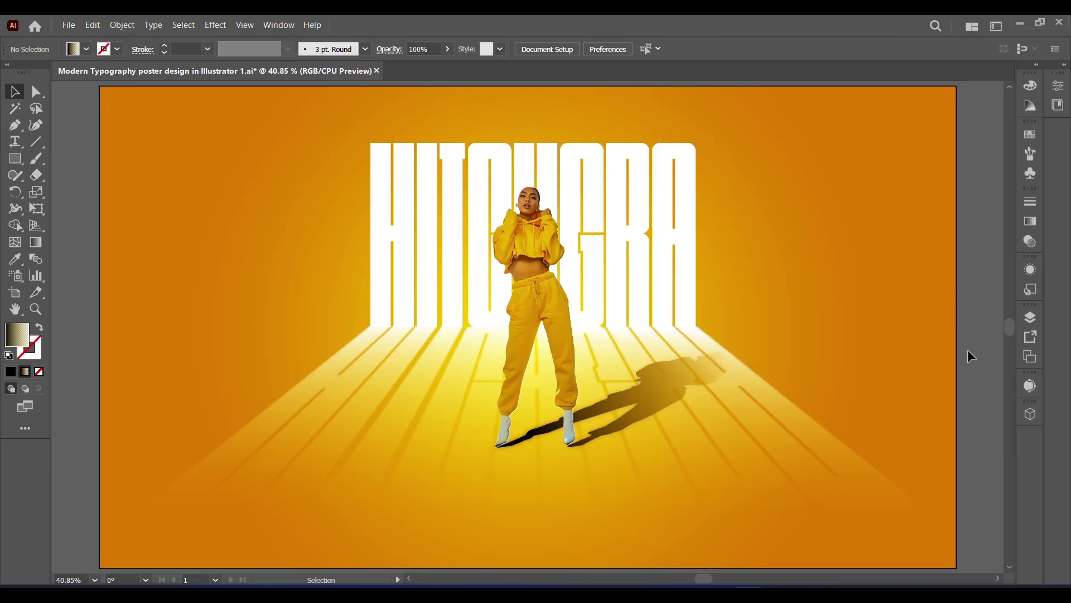
- Apply a Gaussian Blur to the black gradient shadow
click(664, 391)
click(215, 25)
mouse_move(240, 298)
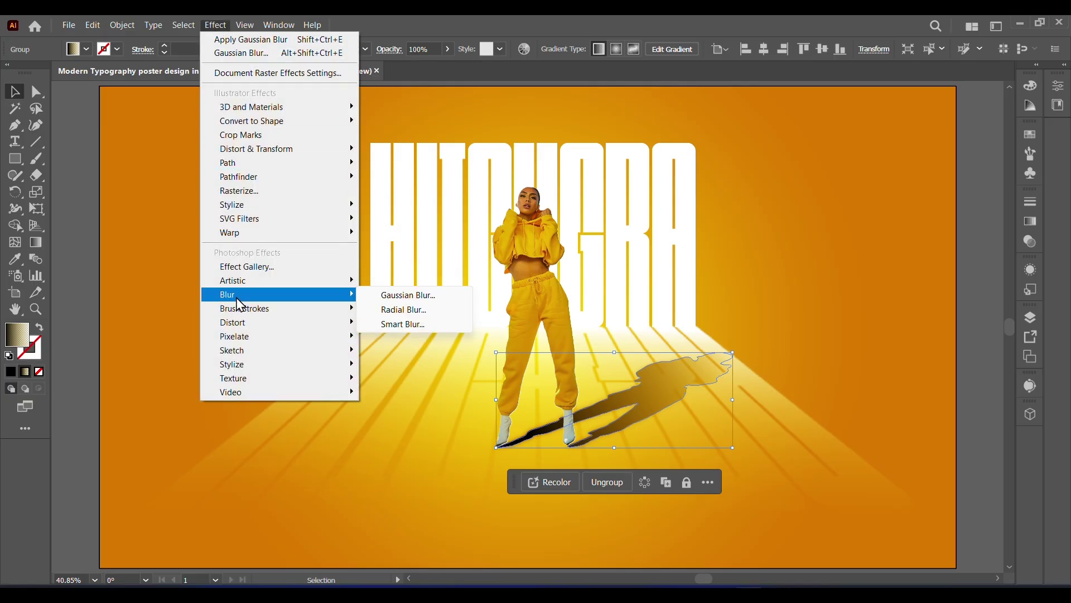
click(413, 289)
drag(740, 169, 739, 167)
key(Return)
click(984, 274)
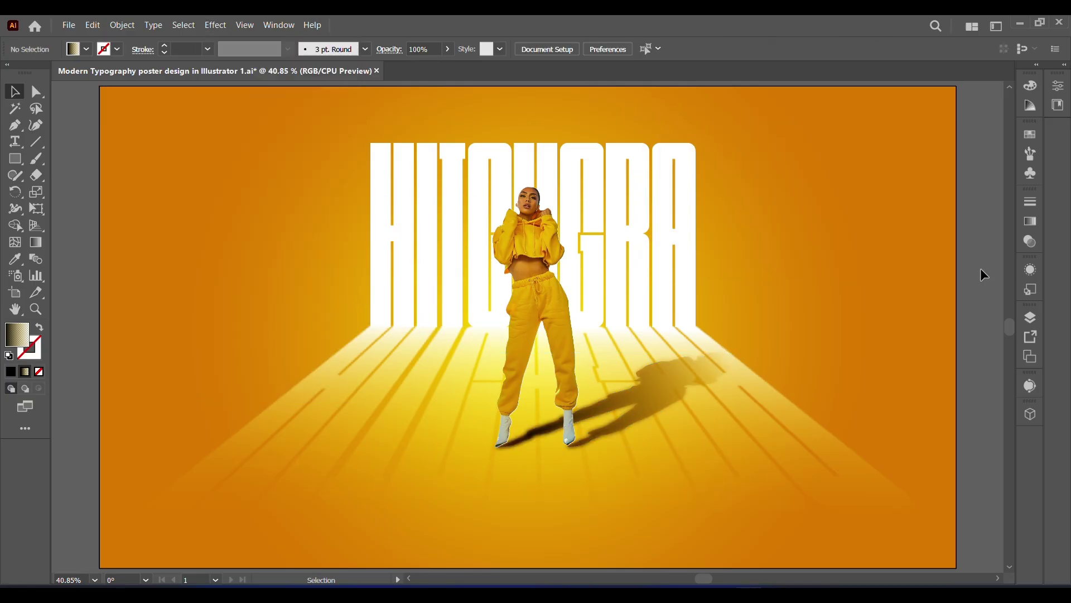
- Add the text HITCH GRAPHICS near the poster's lower edge, enlarge it to about 56 pt and set left-to-right direction
key(t)
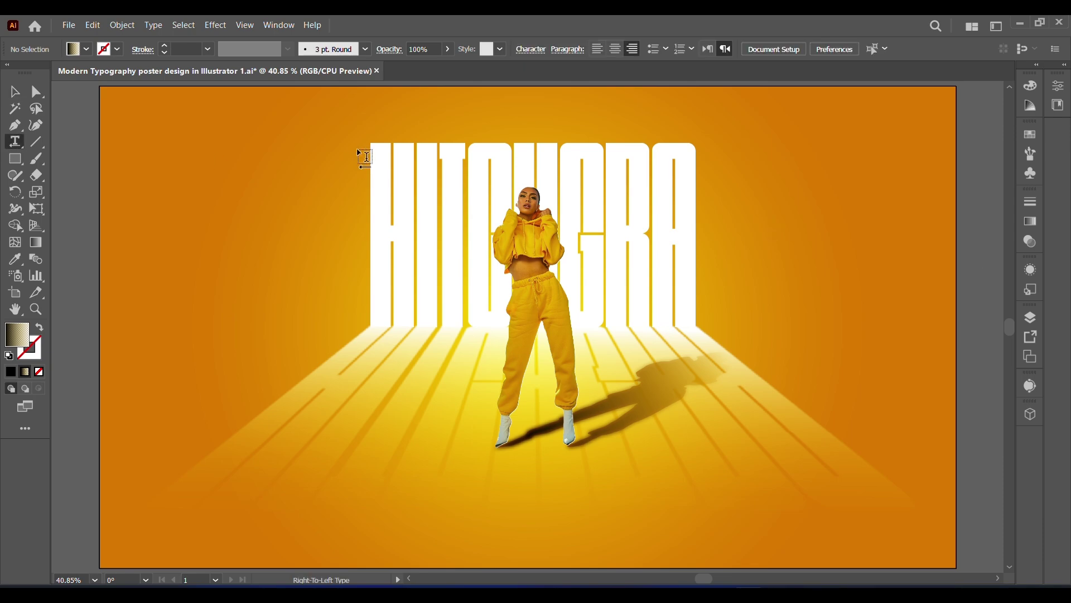
drag(1010, 330, 1011, 332)
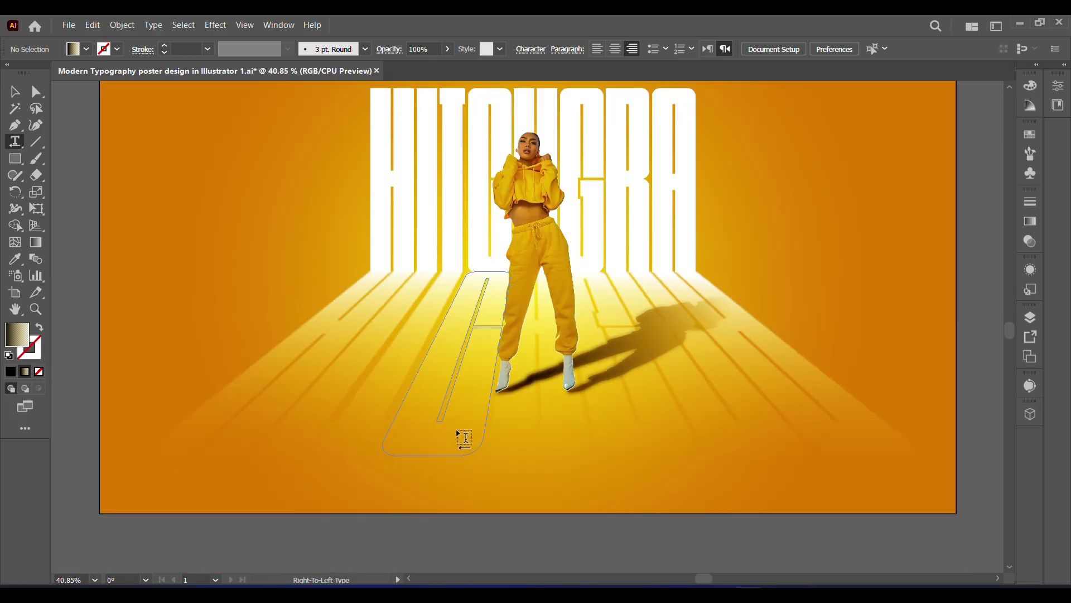
click(644, 467)
text(HITCH)
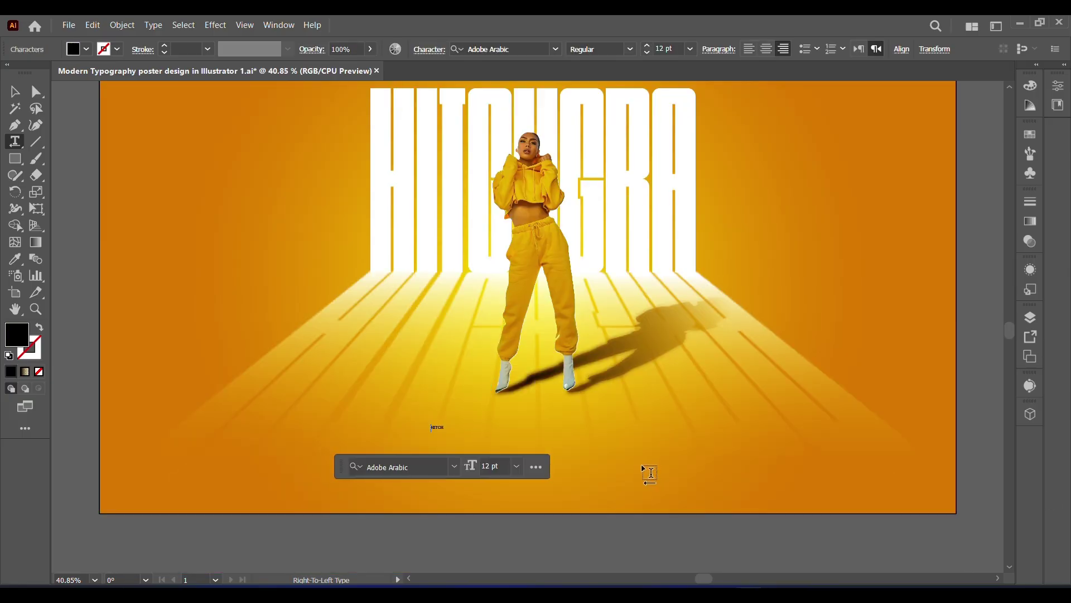
key(Escape)
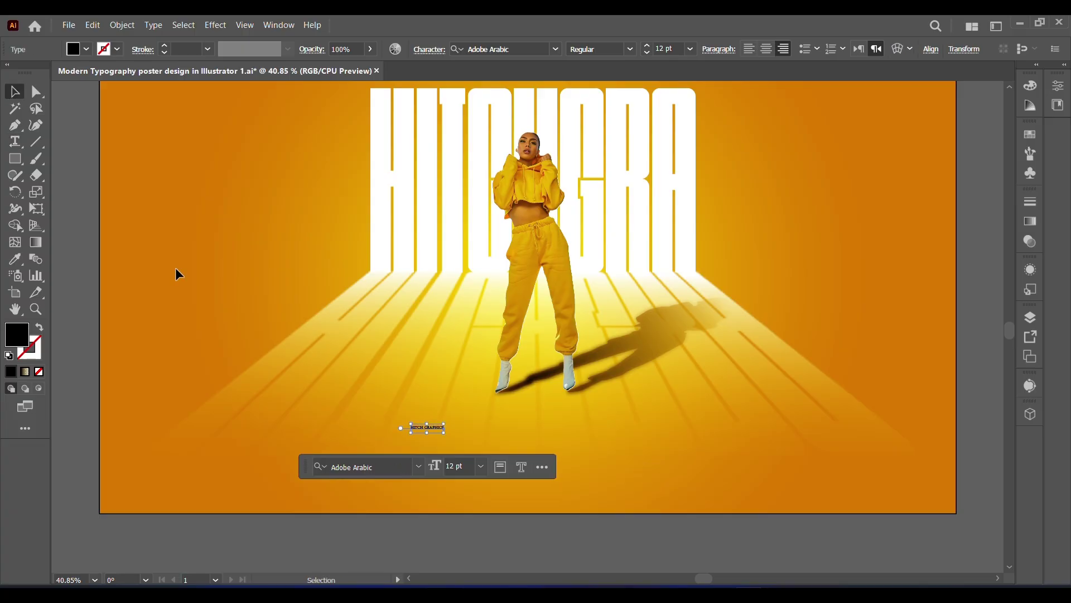
drag(445, 430, 656, 435)
click(859, 49)
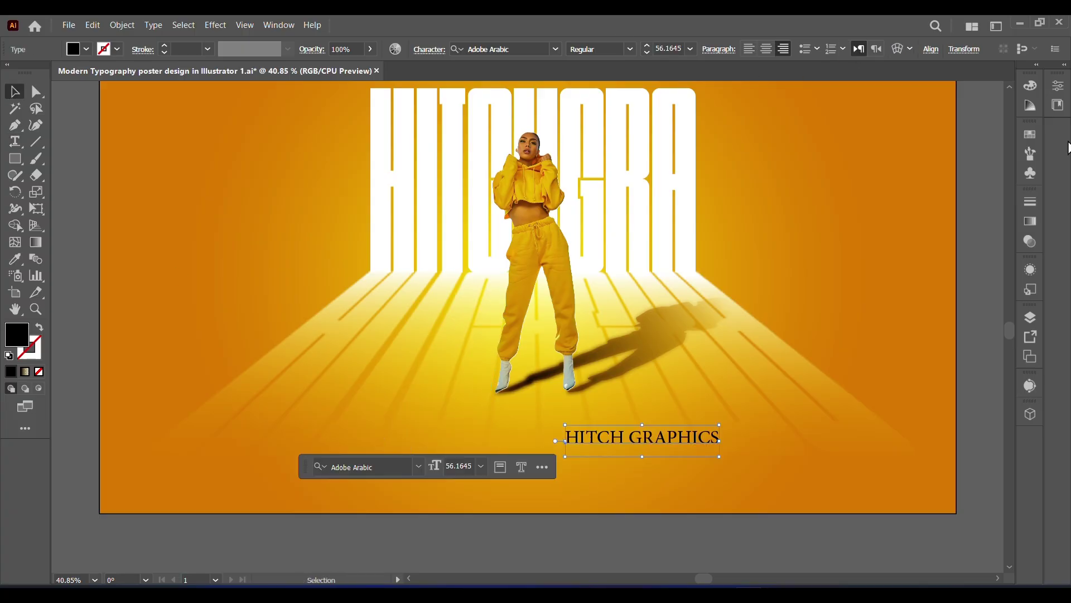
- Set the HITCH GRAPHICS text's font to Arial Regular from the favourite fonts
click(1058, 86)
click(1022, 350)
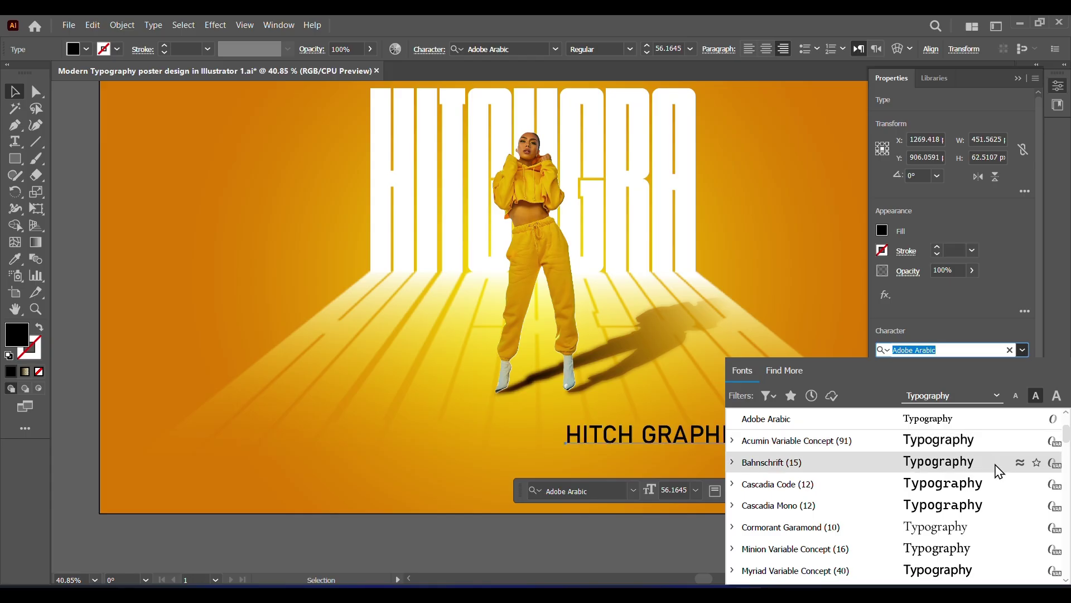
scroll(1055, 468, down, 1)
scroll(1068, 446, up, 3)
click(791, 395)
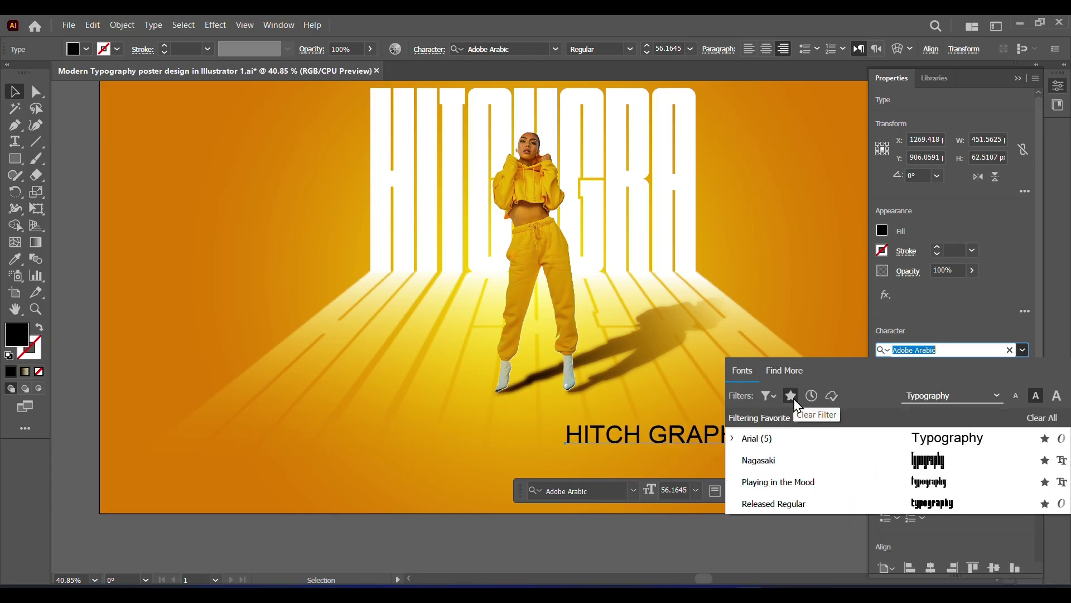
click(770, 433)
click(1020, 368)
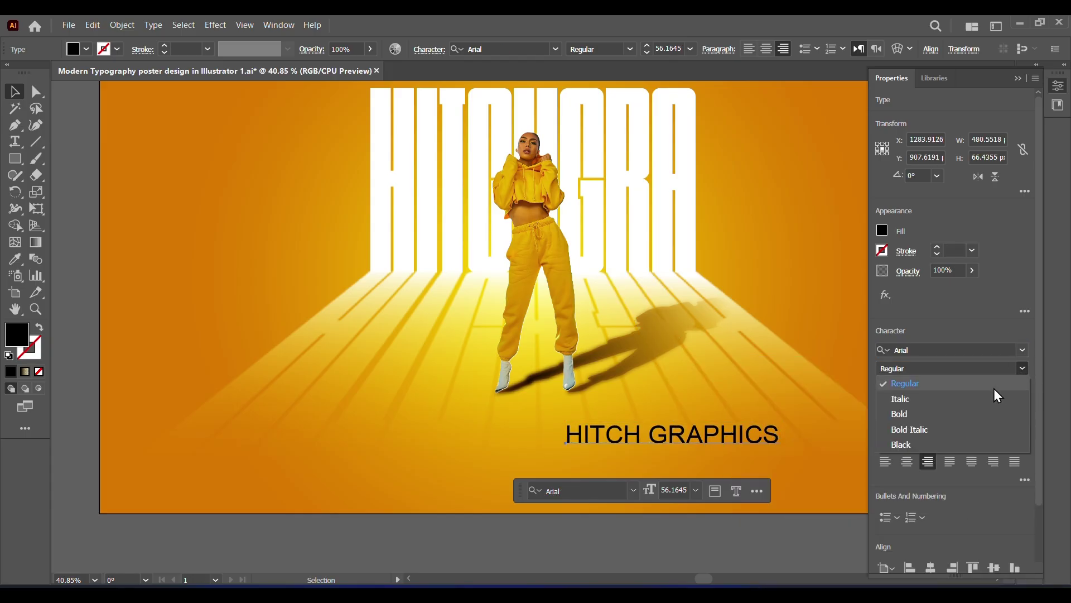
click(939, 382)
- Set the tracking of the HITCH GRAPHICS text to 179
mouse_move(982, 413)
mouse_down()
mouse_move(959, 411)
mouse_move(976, 403)
mouse_up()
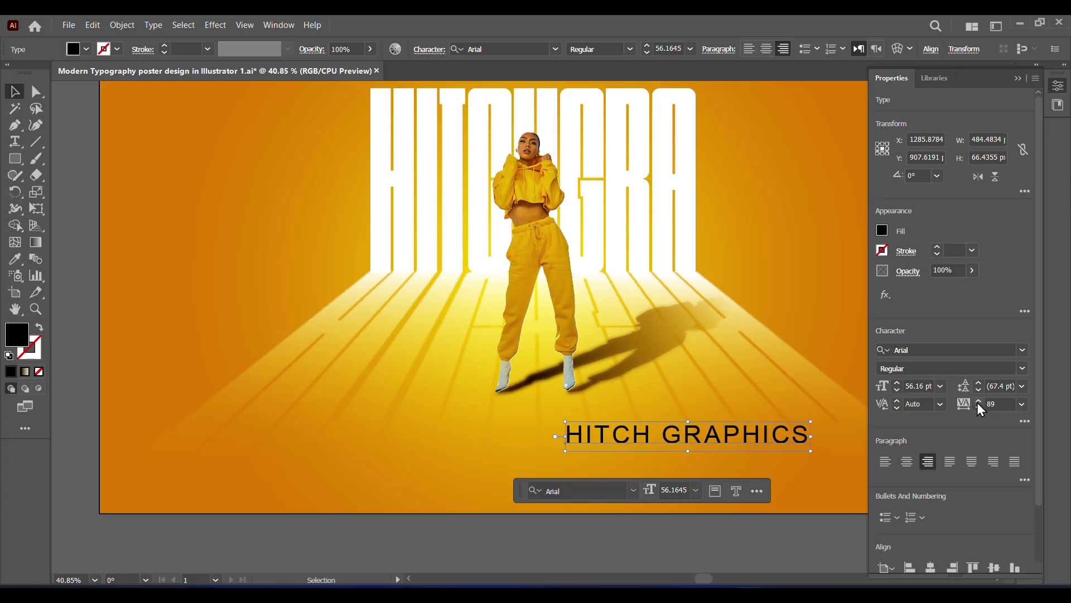
click(1024, 421)
drag(976, 249, 976, 226)
click(979, 59)
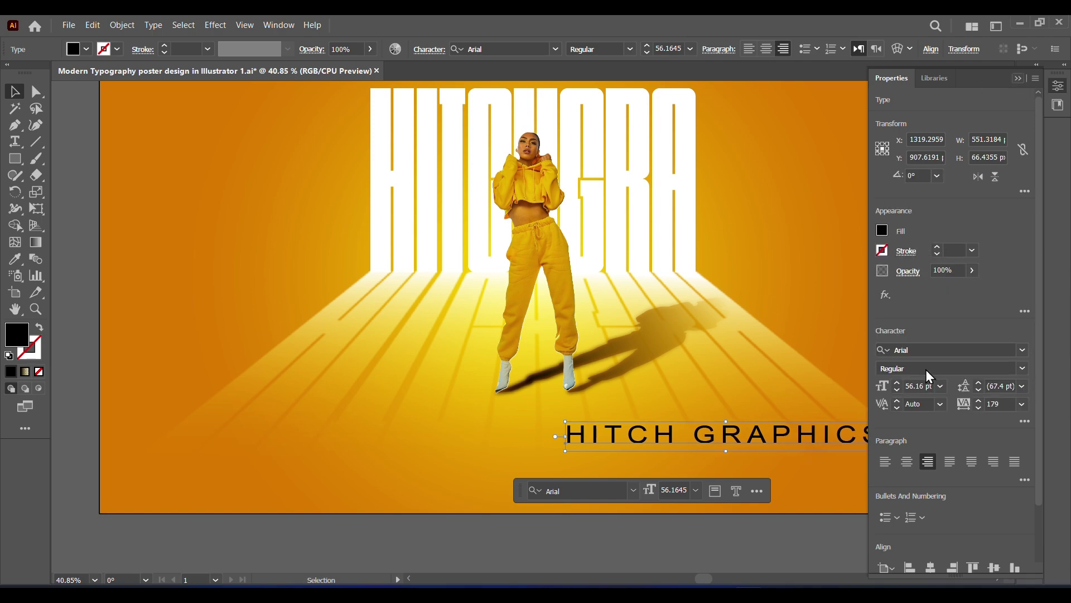
click(1018, 78)
- Lock the light reflection group and move the HITCH GRAPHICS text below the woman's feet
click(893, 441)
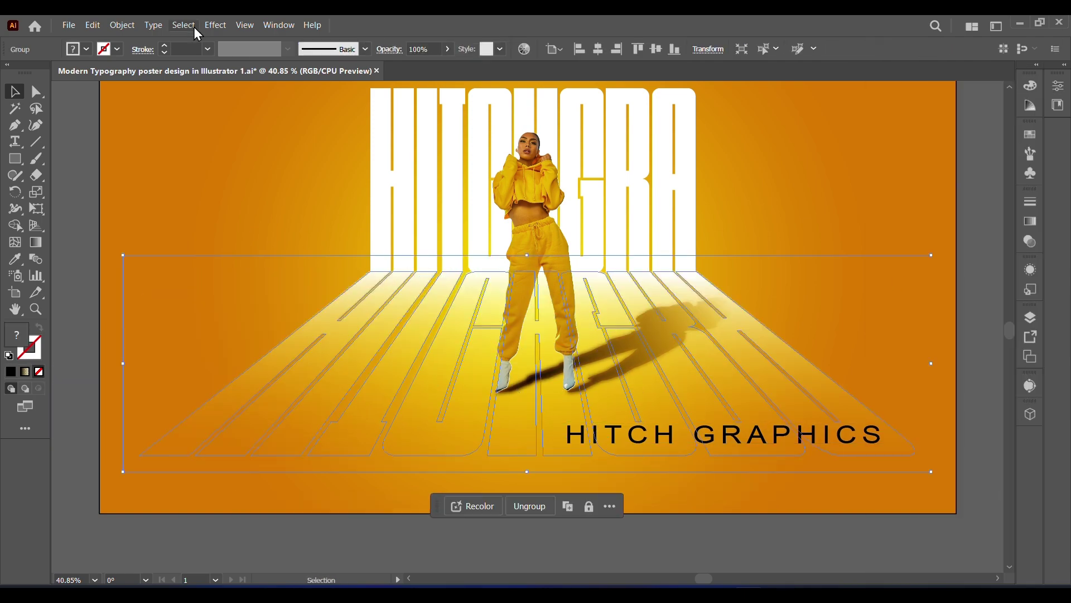
click(183, 25)
mouse_move(122, 25)
mouse_move(186, 139)
click(390, 139)
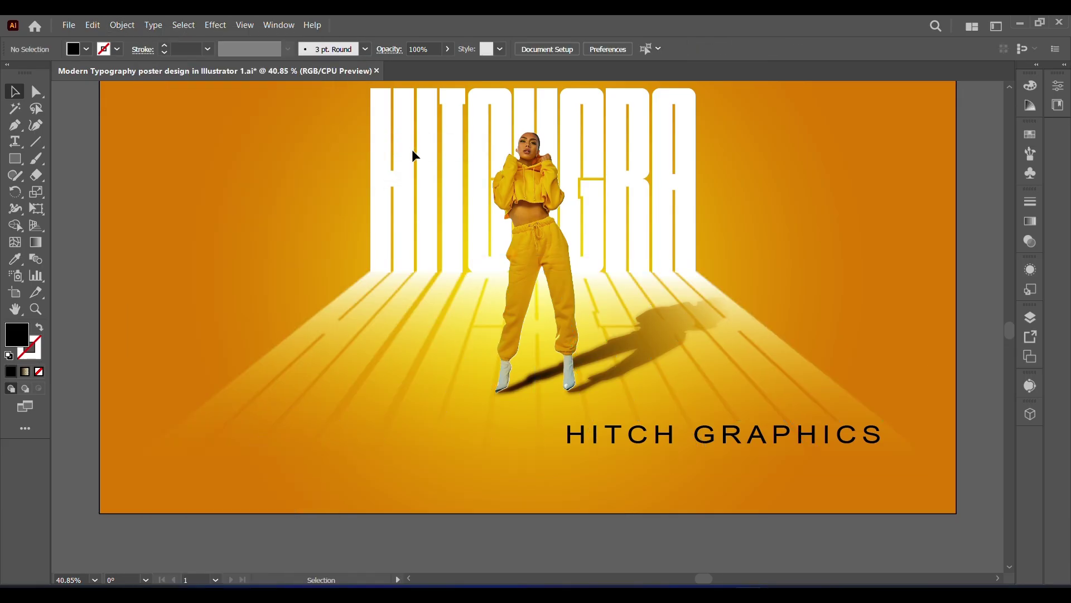
drag(736, 442, 552, 440)
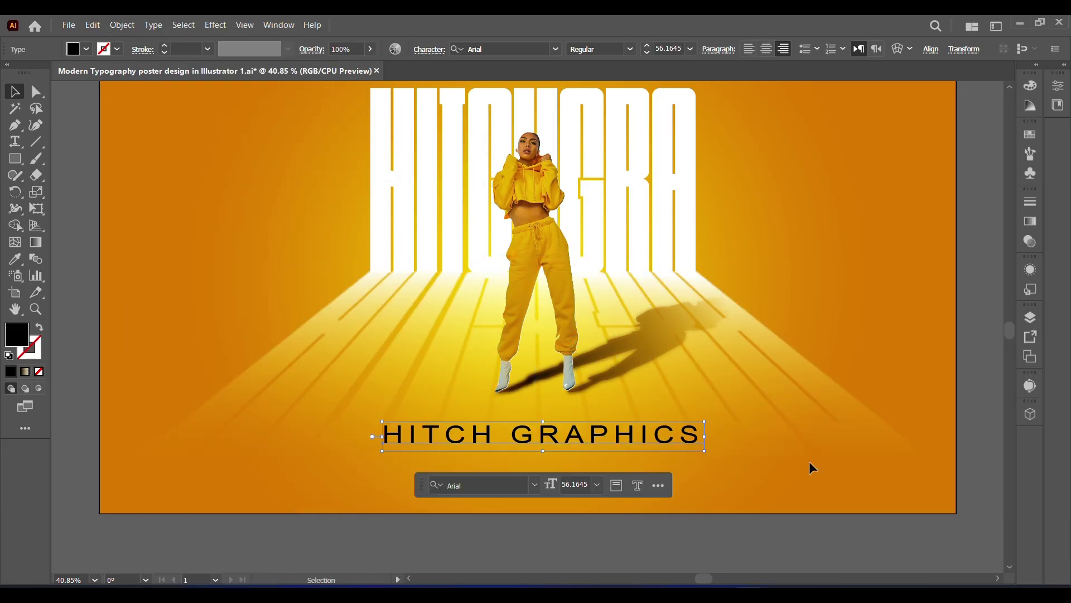
- Change the HITCH GRAPHICS text's font to Myriad Variable Concept and its fill to white
click(1057, 85)
click(1022, 350)
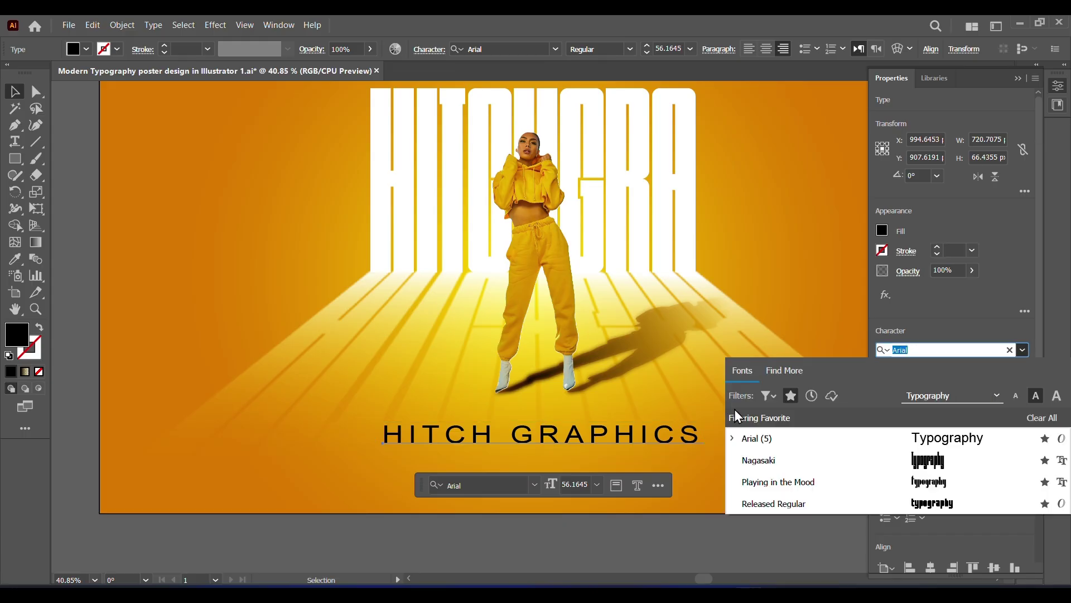
click(790, 395)
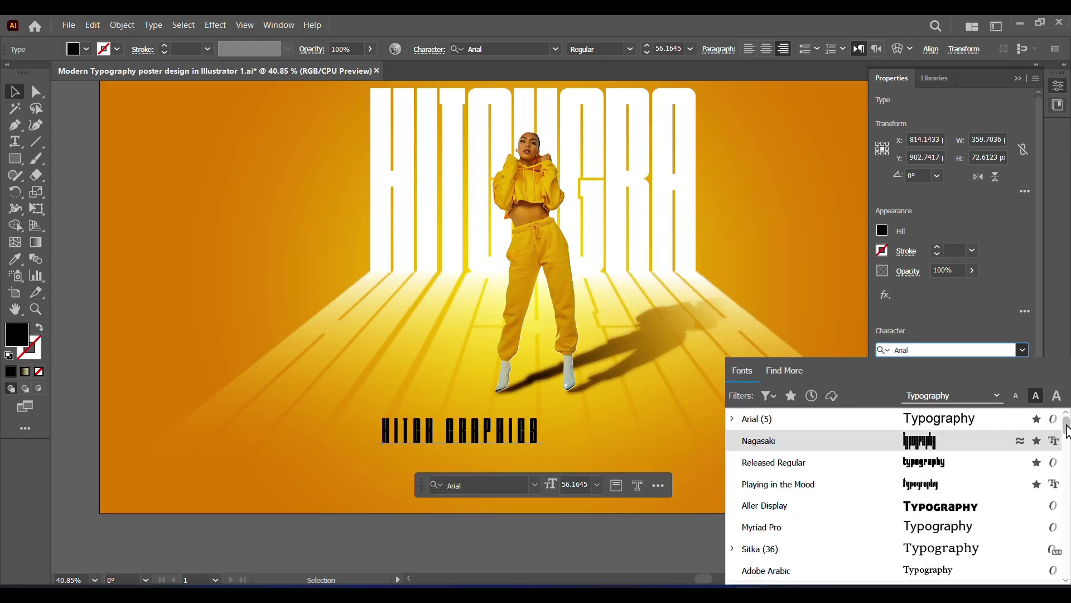
scroll(1067, 430, down, 5)
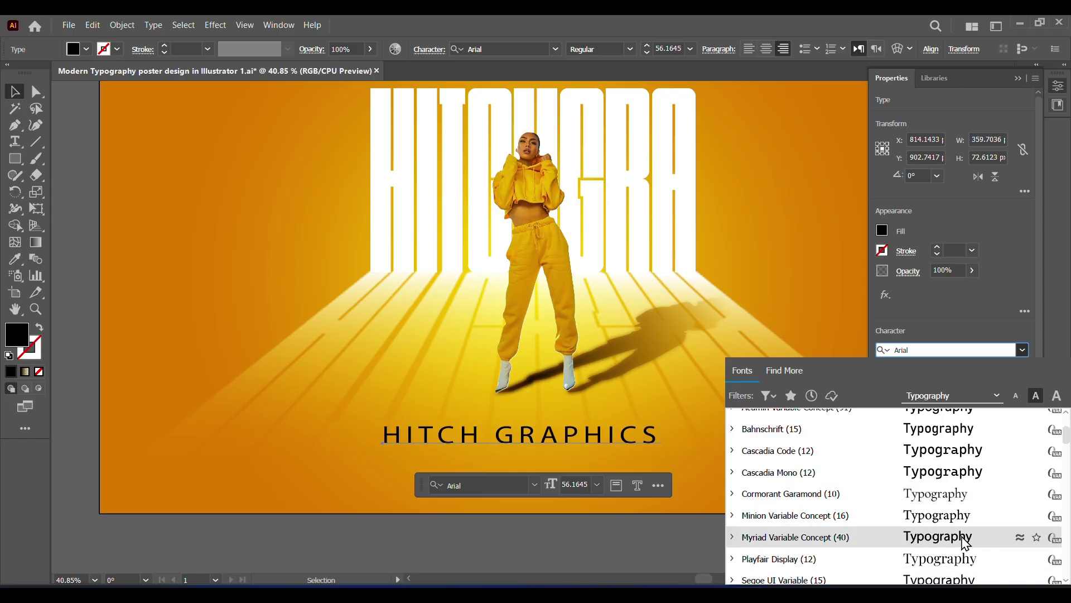
click(964, 541)
click(87, 49)
click(29, 73)
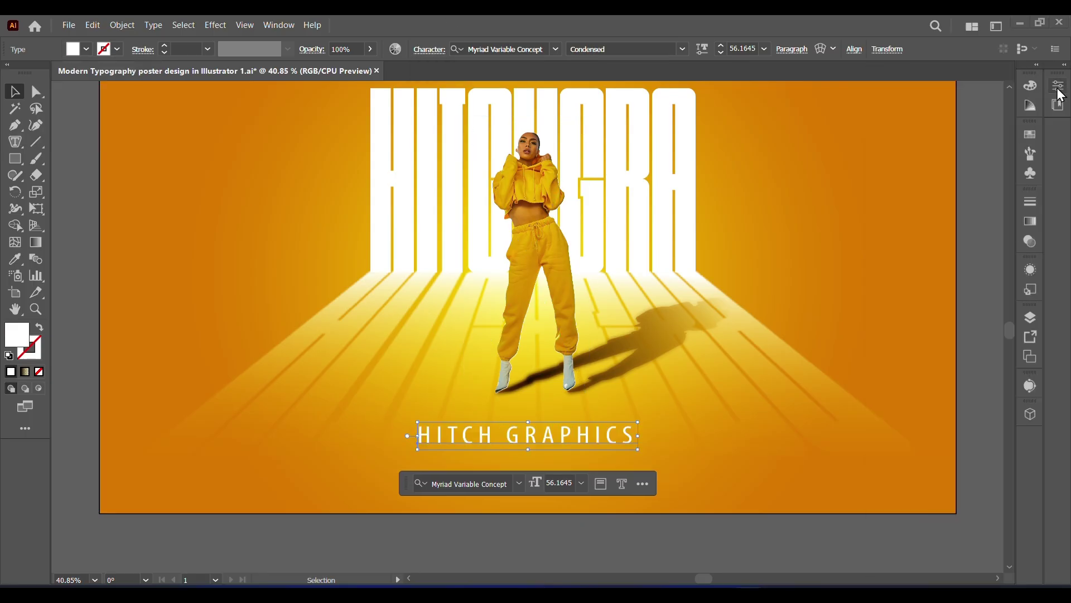
- Set the font style of the HITCH GRAPHICS text to Light SemiExtended
click(1058, 86)
click(936, 343)
click(1004, 368)
click(1005, 368)
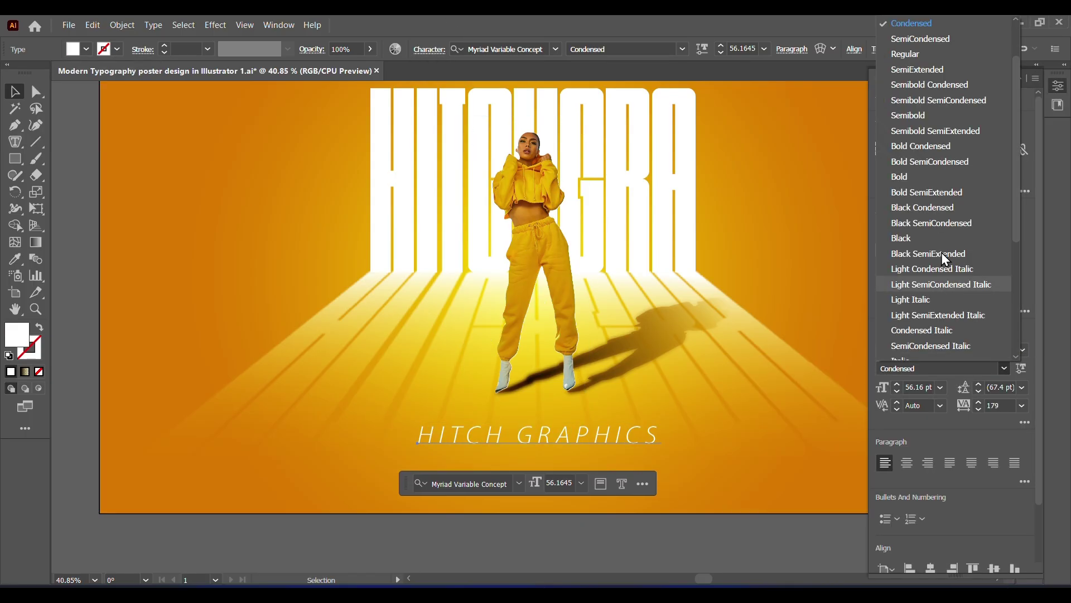
drag(1016, 175, 1016, 106)
click(899, 68)
- Centre the HITCH GRAPHICS text horizontally on the artboard
click(931, 567)
drag(677, 453, 657, 445)
click(931, 568)
click(1018, 78)
- Add a line of Lorem Ipsum text below HITCH GRAPHICS and set its size to 20 pt
drag(15, 141, 84, 142)
click(390, 460)
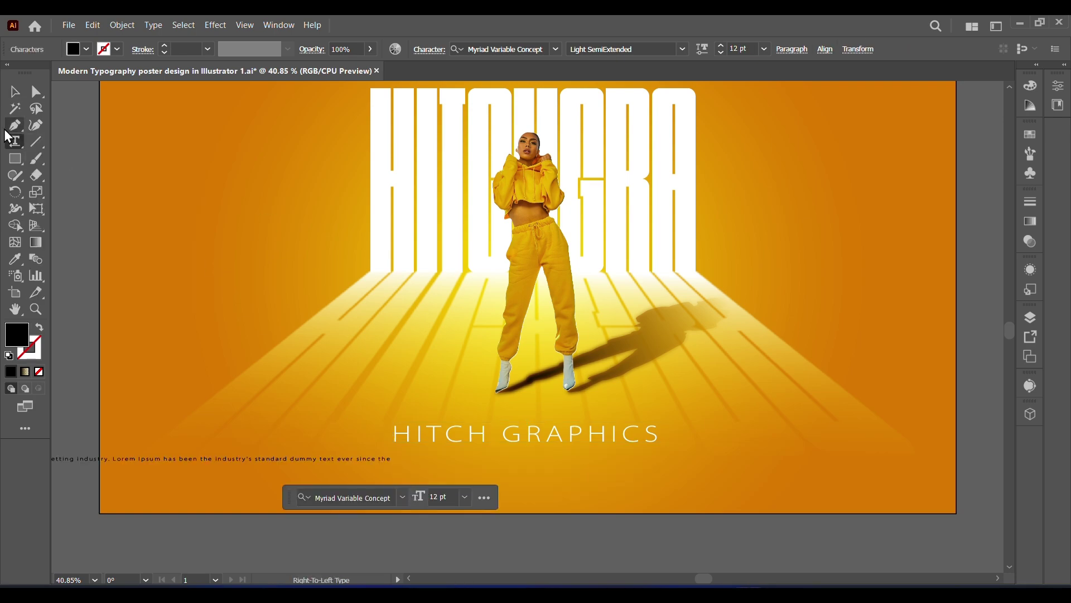
click(15, 91)
drag(543, 478, 380, 478)
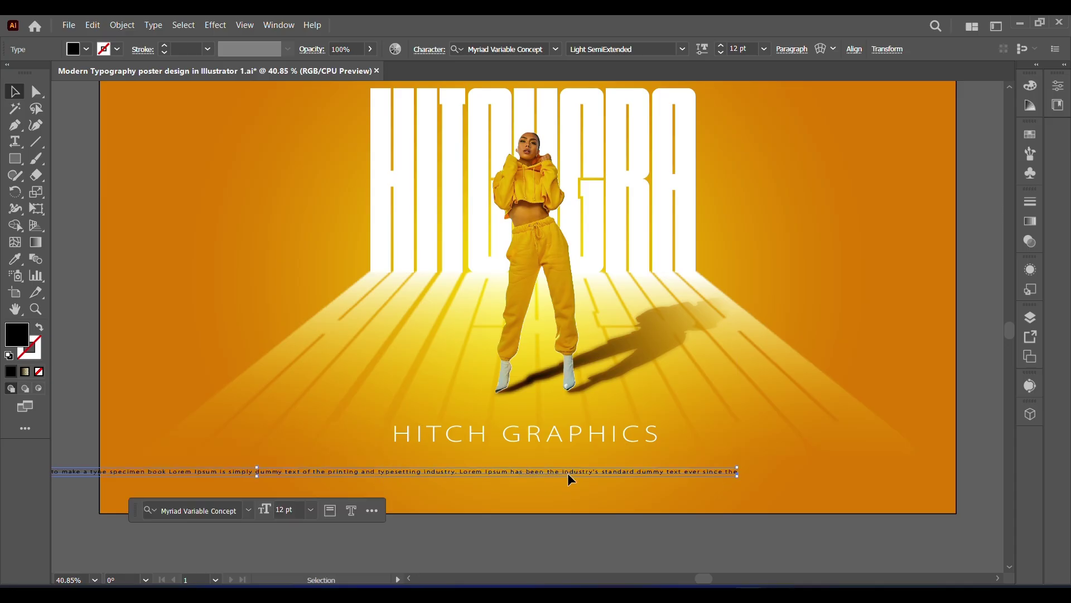
click(720, 46)
click(548, 478)
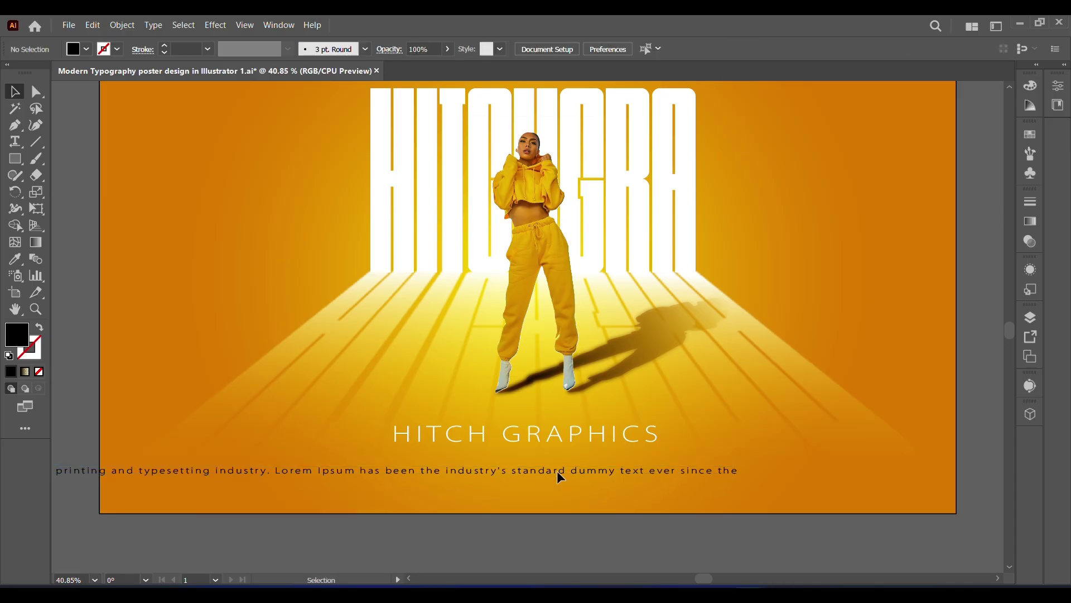
- Give the Lorem Ipsum text left-to-right direction and centre paragraph alignment
click(580, 470)
click(1058, 85)
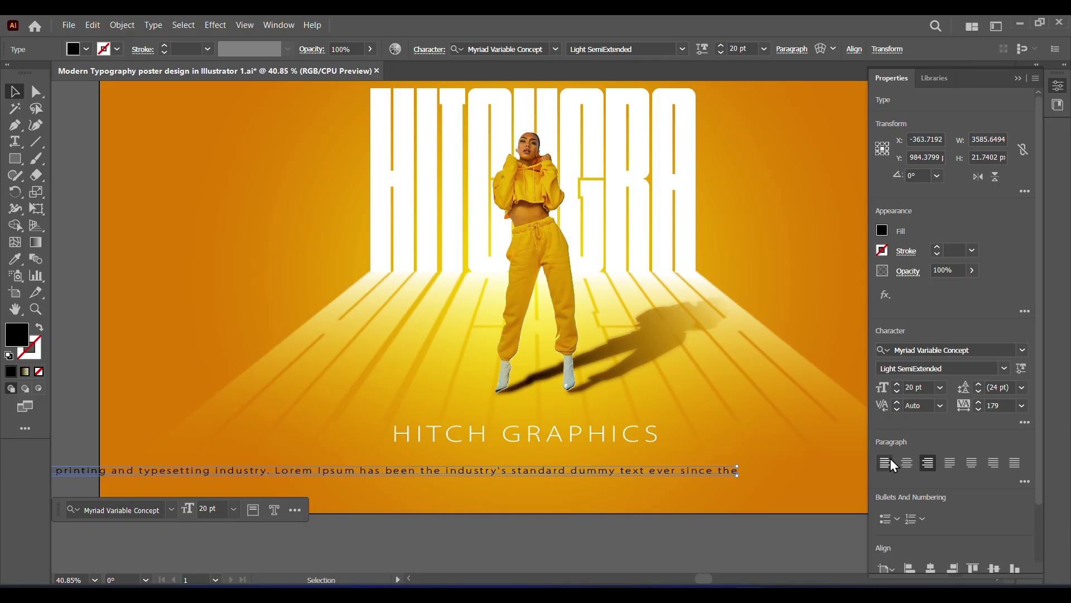
click(885, 463)
click(747, 477)
click(815, 474)
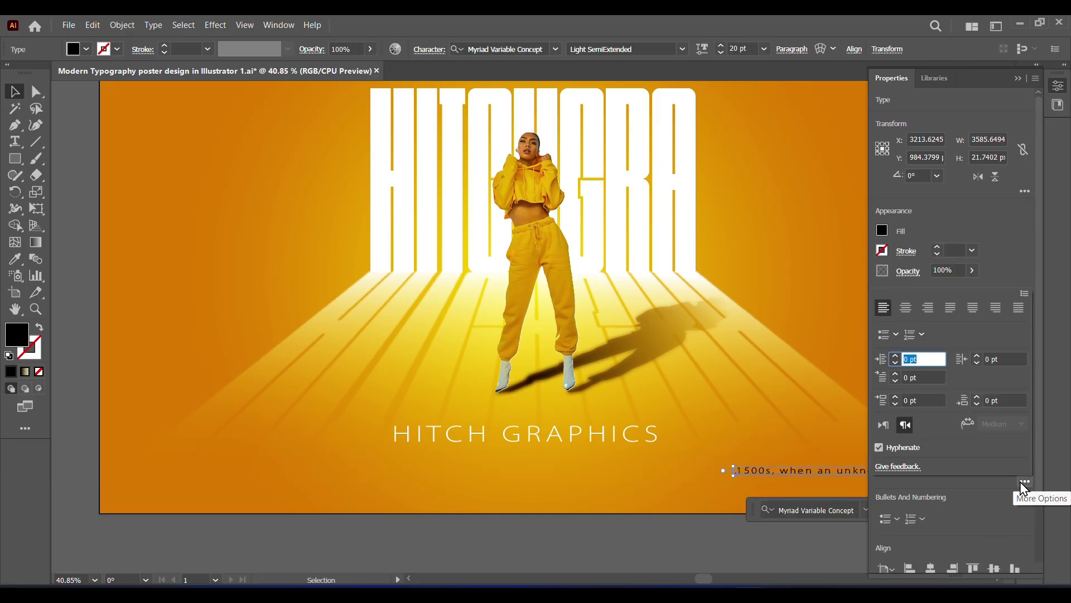
click(930, 568)
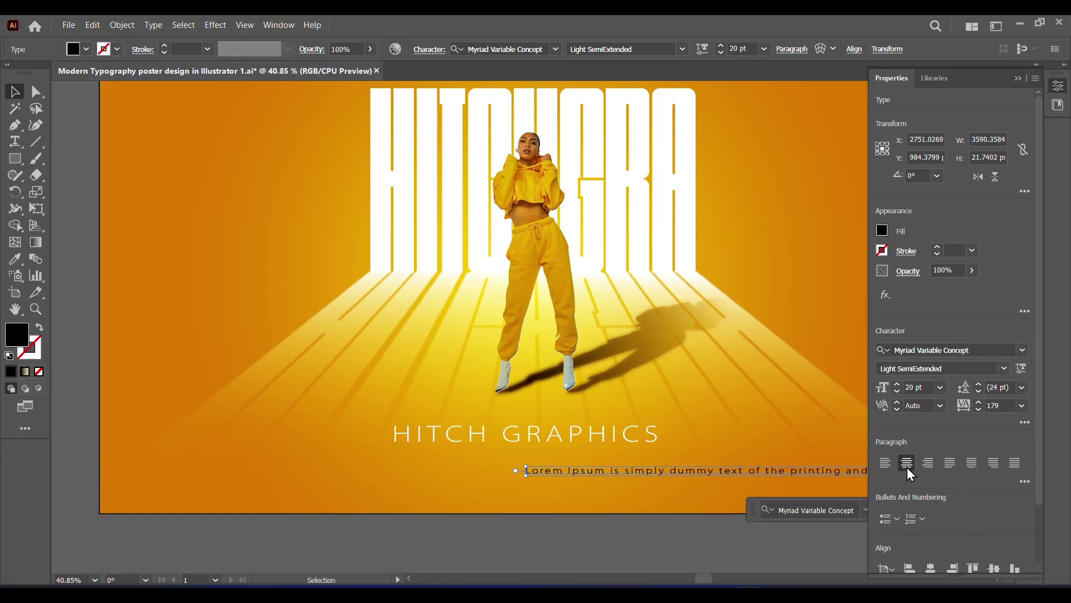
click(1018, 78)
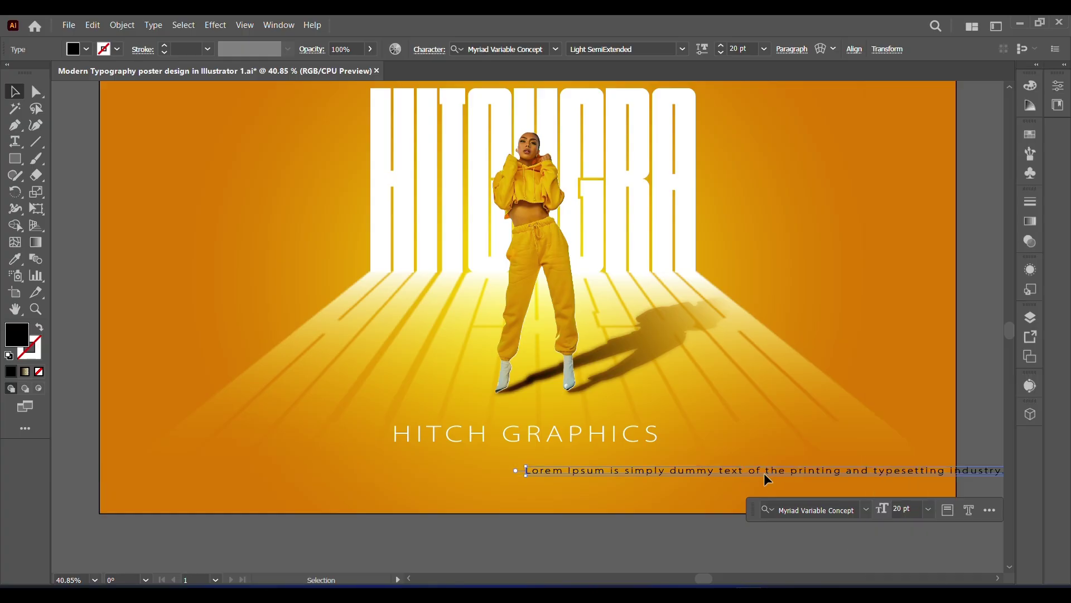
- Move the Lorem Ipsum text under HITCH GRAPHICS and break its line after "typesetting industry."
drag(763, 473, 455, 466)
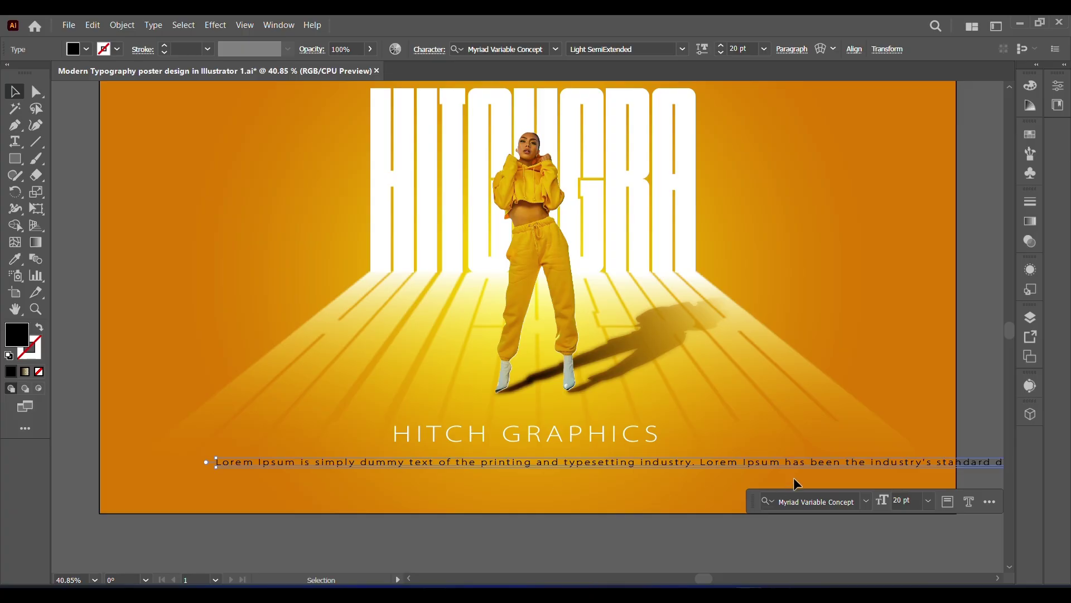
click(714, 479)
key(t)
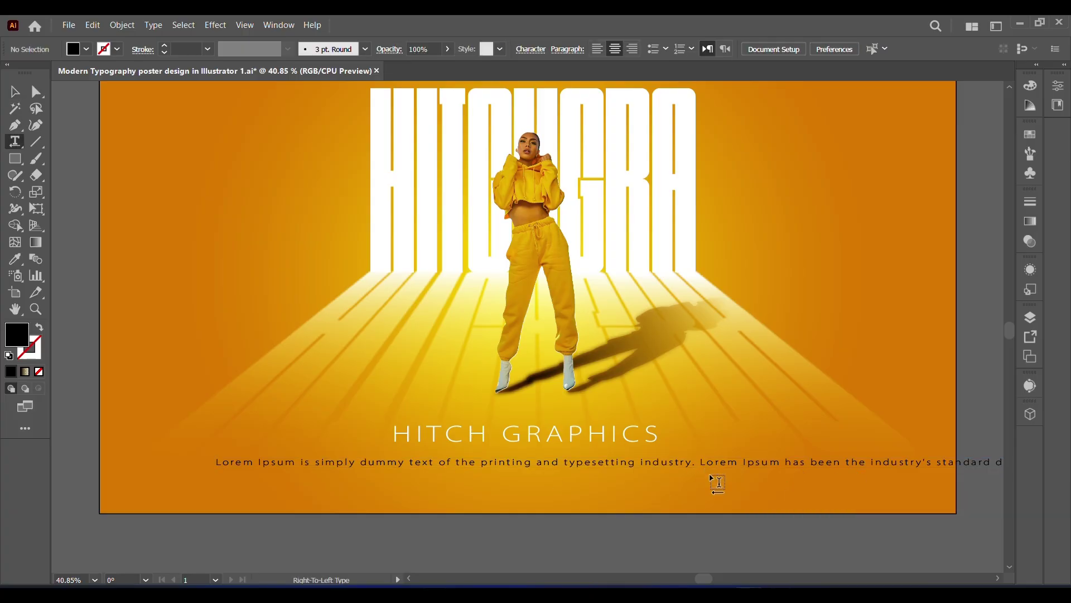
click(701, 469)
key(Return)
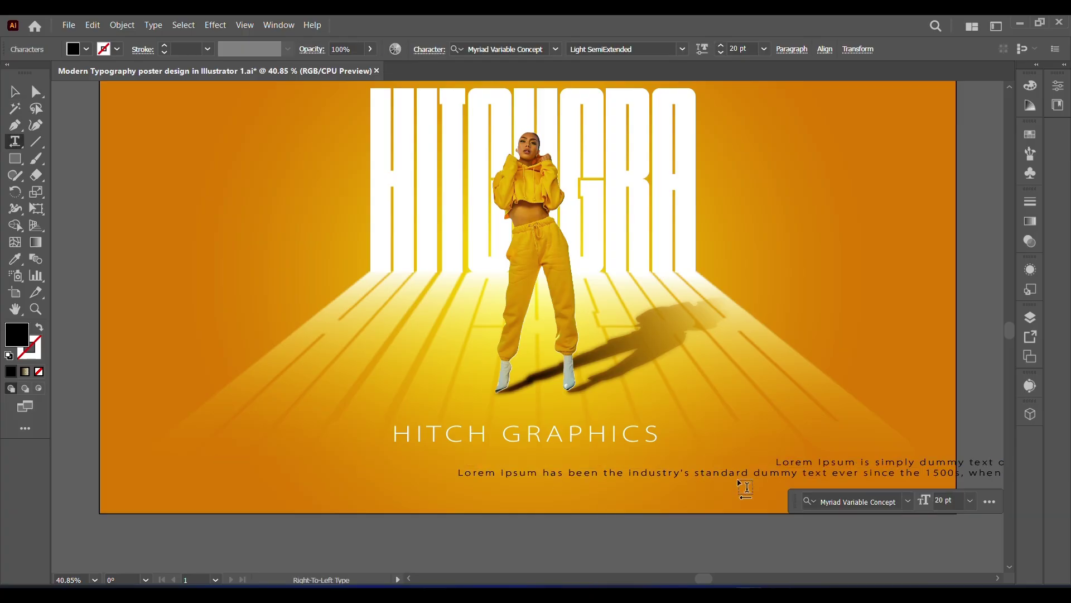
key(Escape)
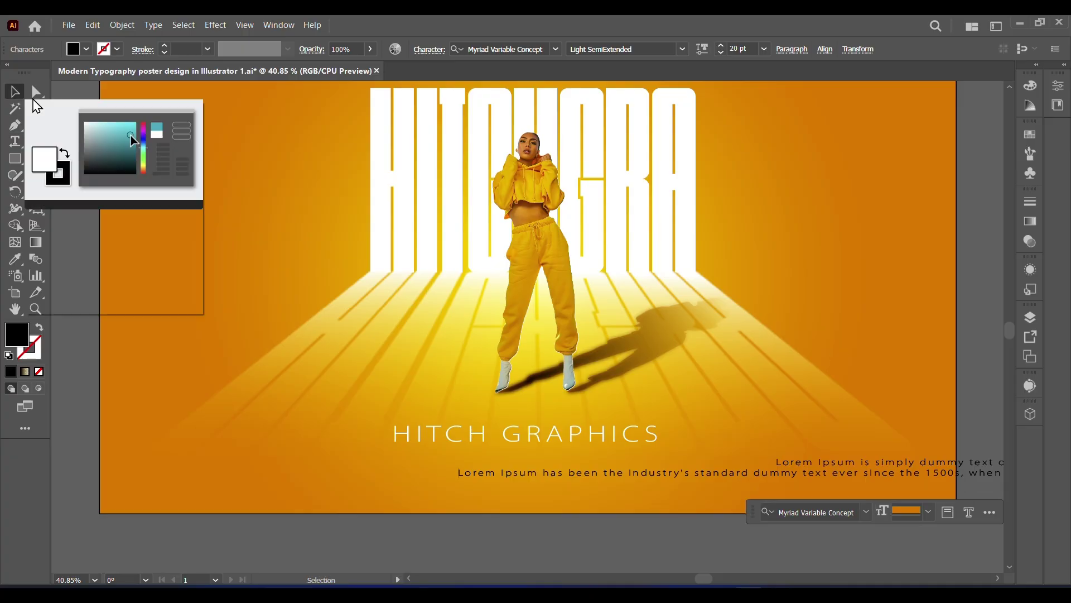
- Break the long Lorem Ipsum line after "galley" and scale the three-line text down to about 16.13 pt on the poster
drag(837, 475, 437, 471)
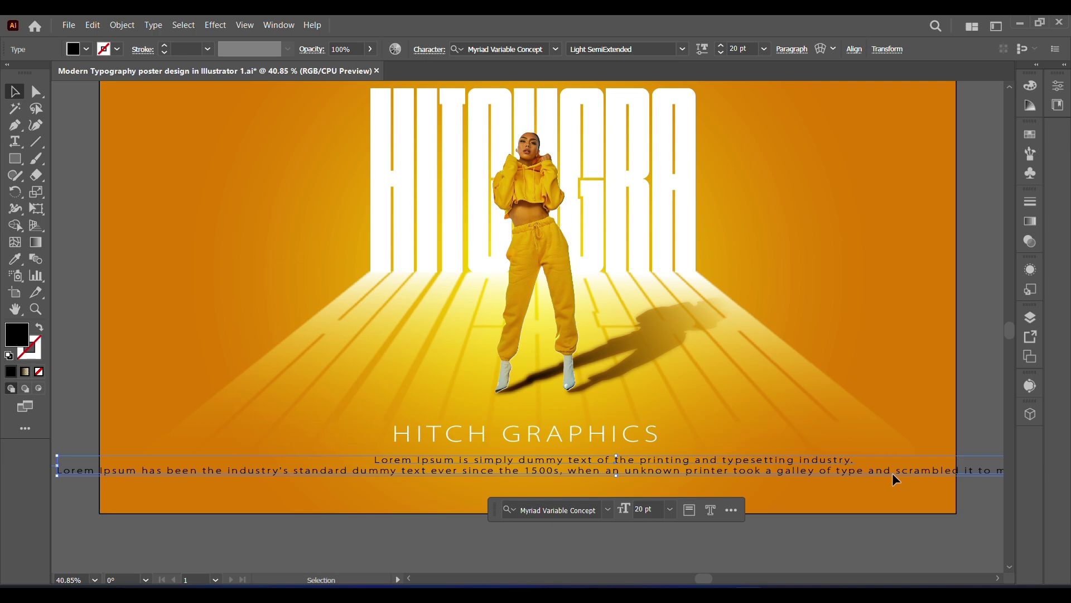
key(ctrl+shift+a)
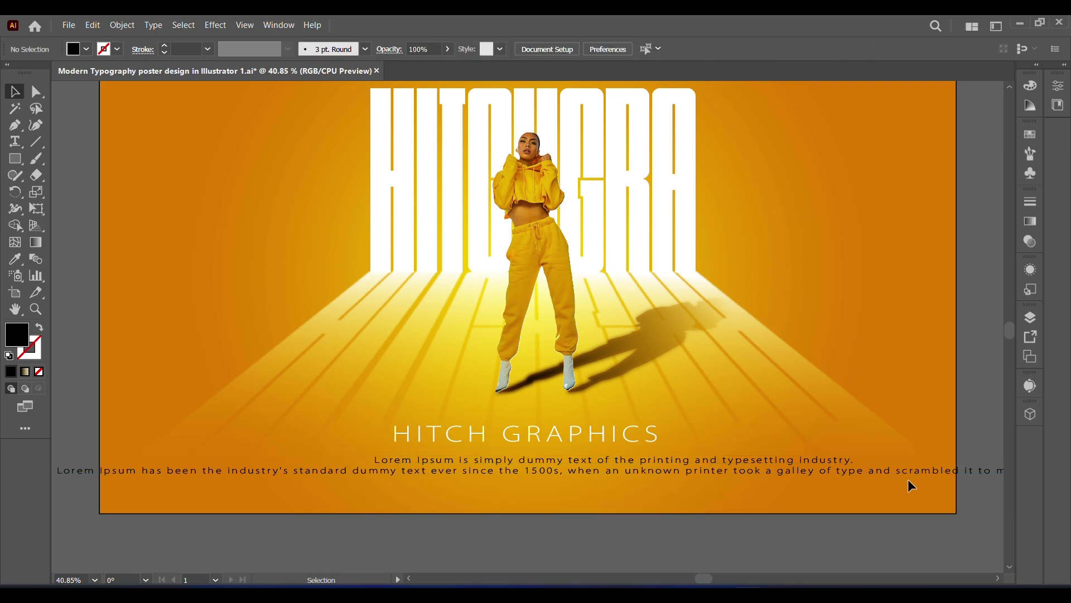
drag(742, 477, 495, 473)
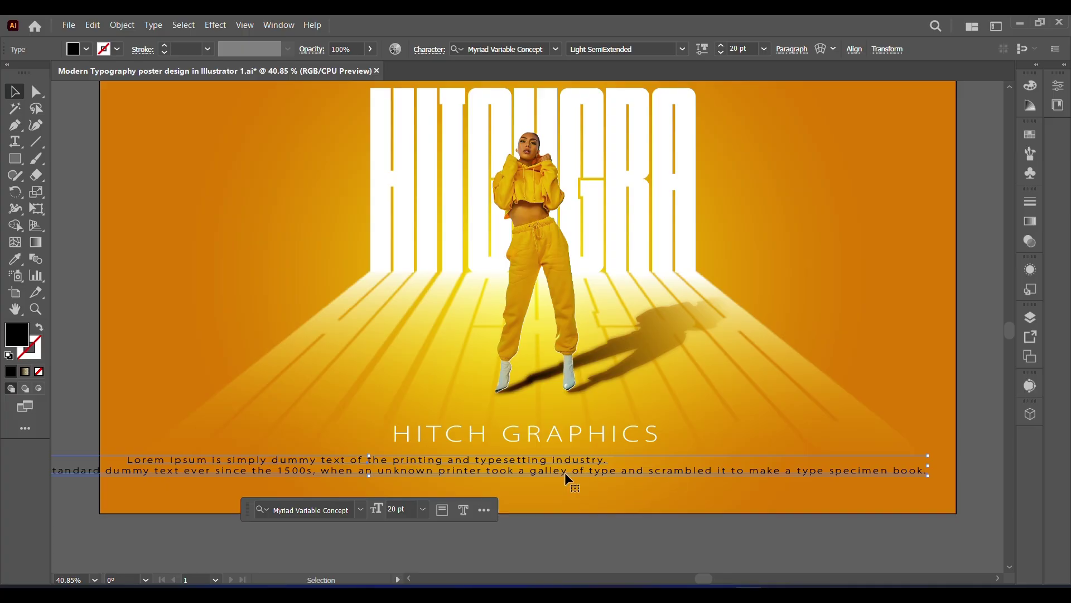
drag(486, 484, 611, 484)
drag(877, 487, 803, 483)
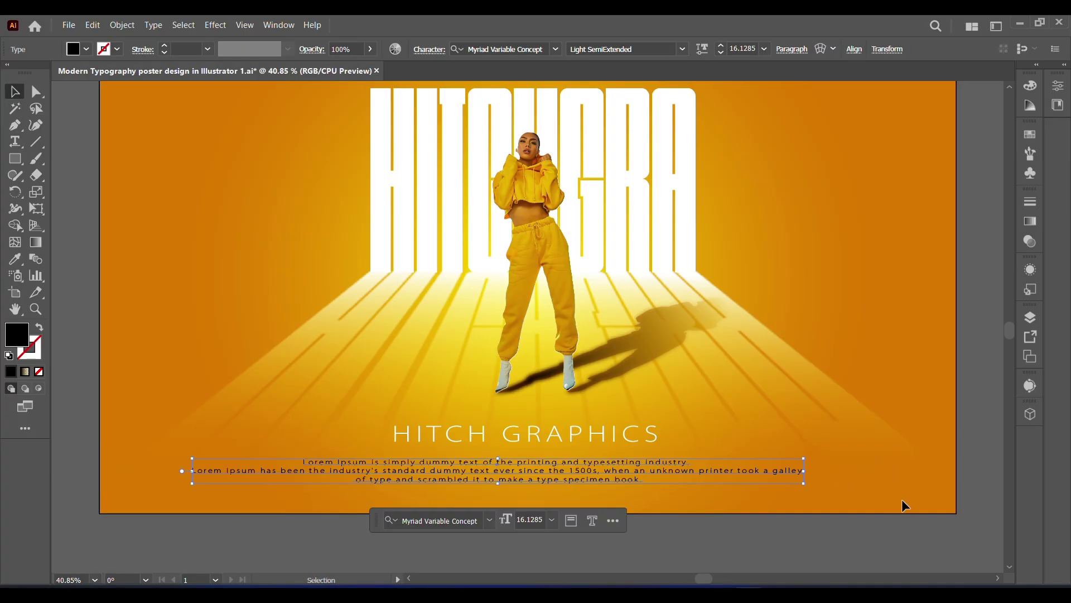
- Centre the Lorem Ipsum paragraph horizontally on the artboard and deselect it
click(1058, 85)
click(953, 567)
click(822, 539)
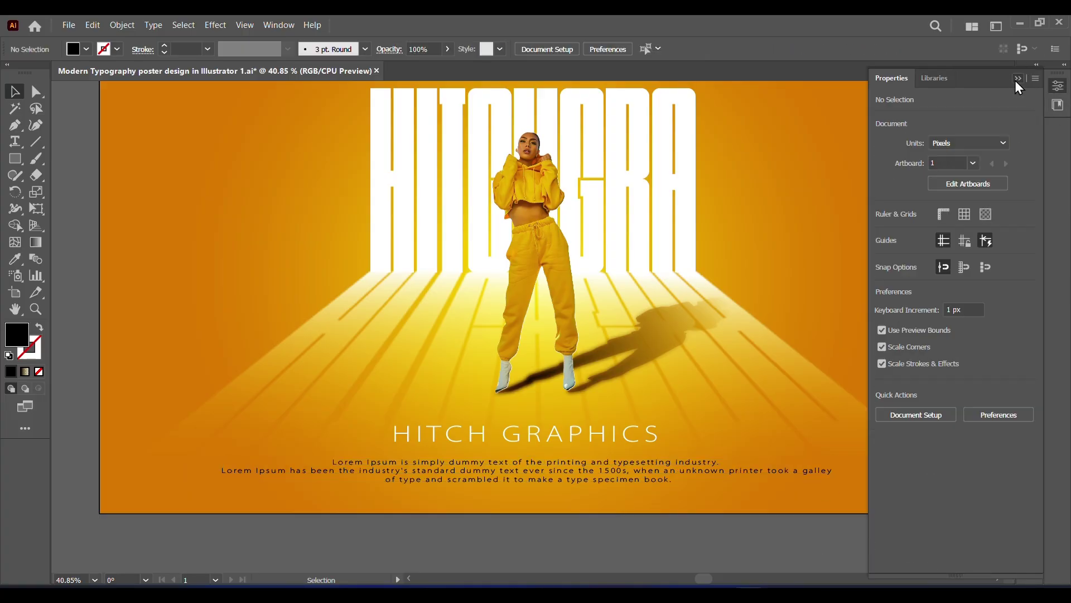
click(1020, 84)
drag(1005, 326, 1005, 317)
drag(1008, 335, 1006, 326)
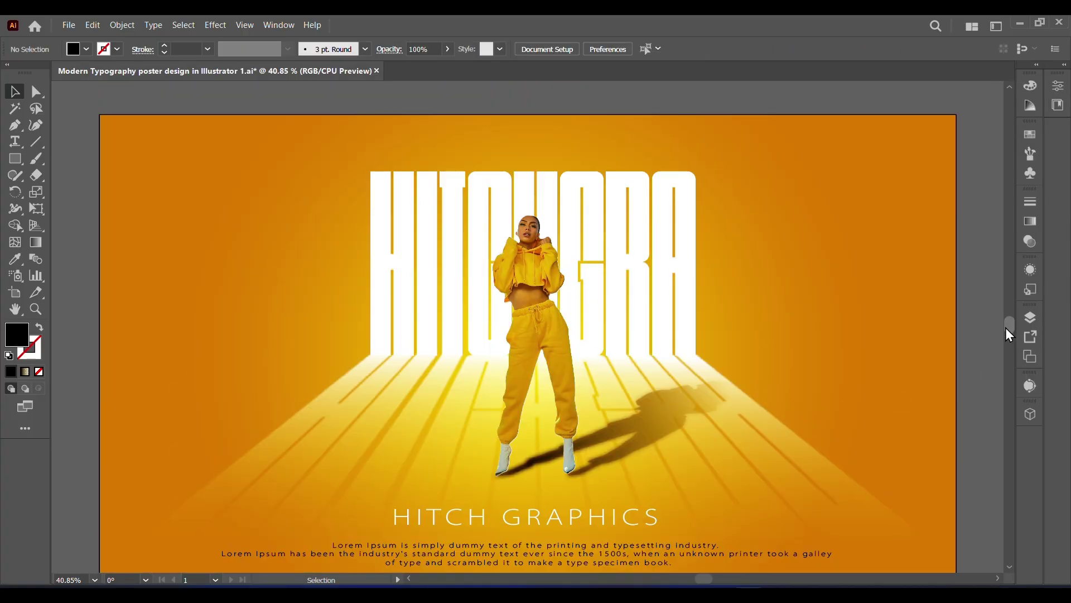
- Add the text "CREATIVE POSTER" in the empty area near the poster's upper-left corner
click(15, 141)
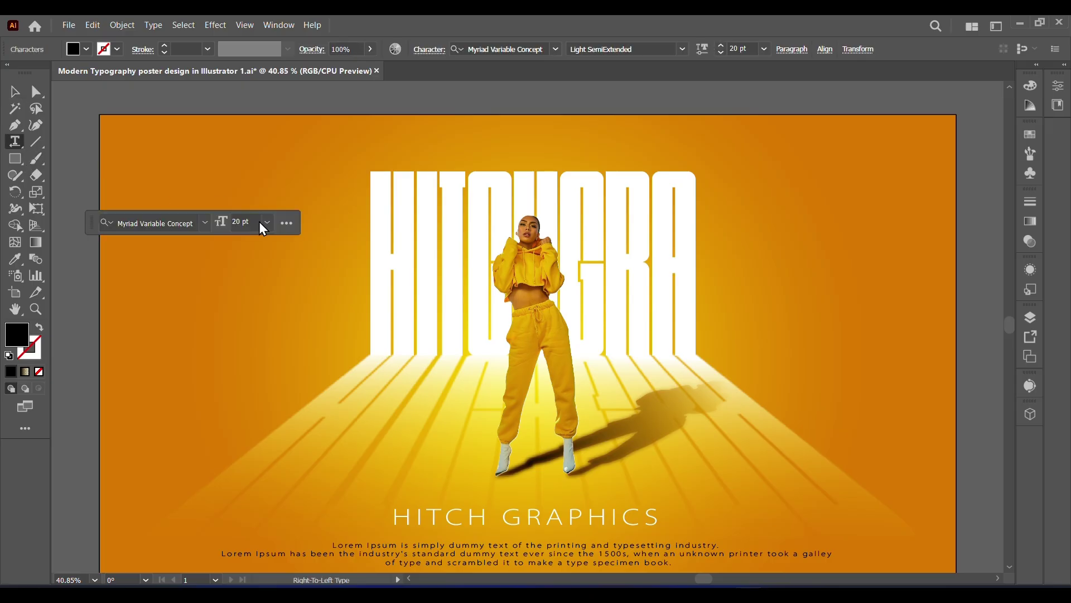
text(CREA)
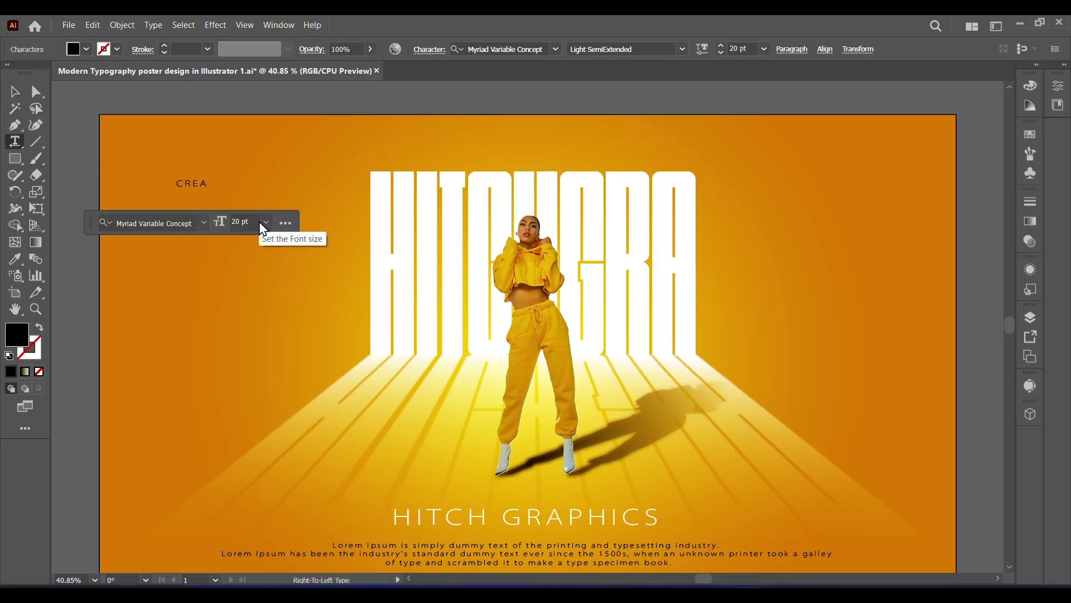
text(TIVE POSTER)
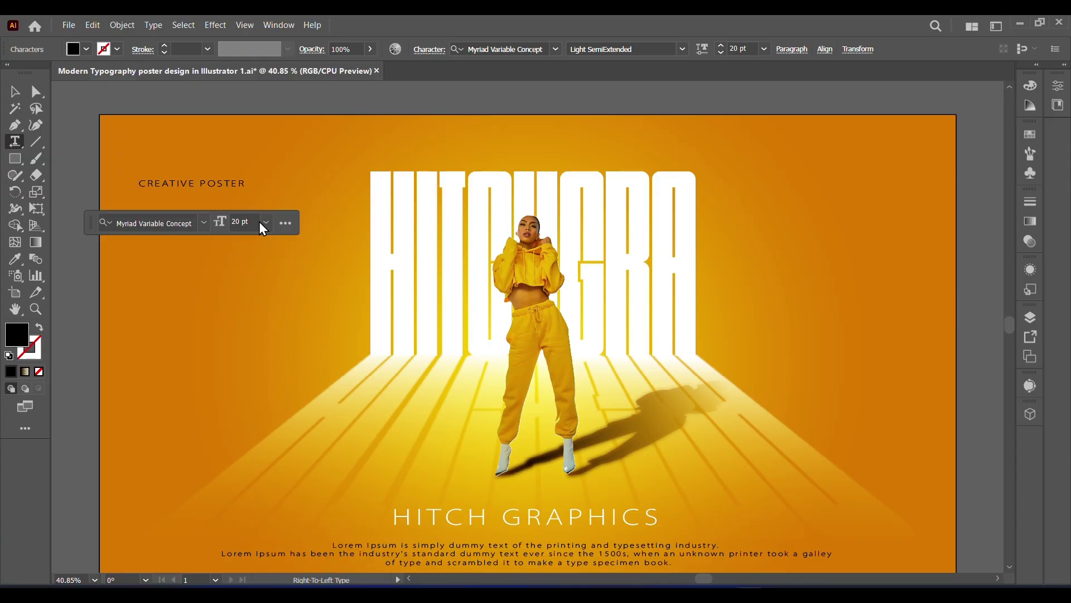
key(Escape)
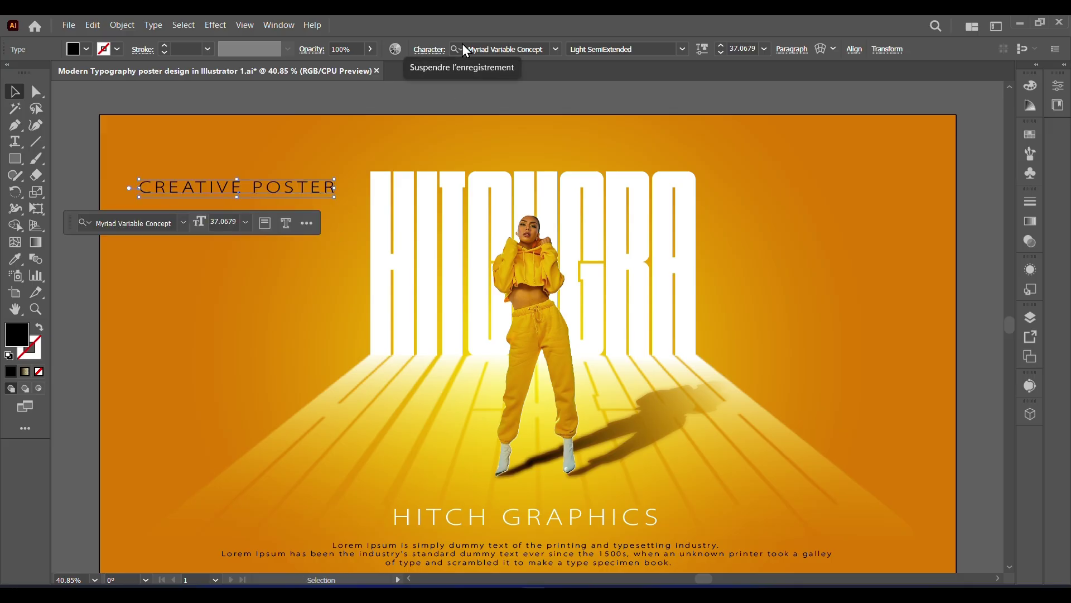
- Set the CREATIVE POSTER text to the Light font style with a white fill
click(1036, 268)
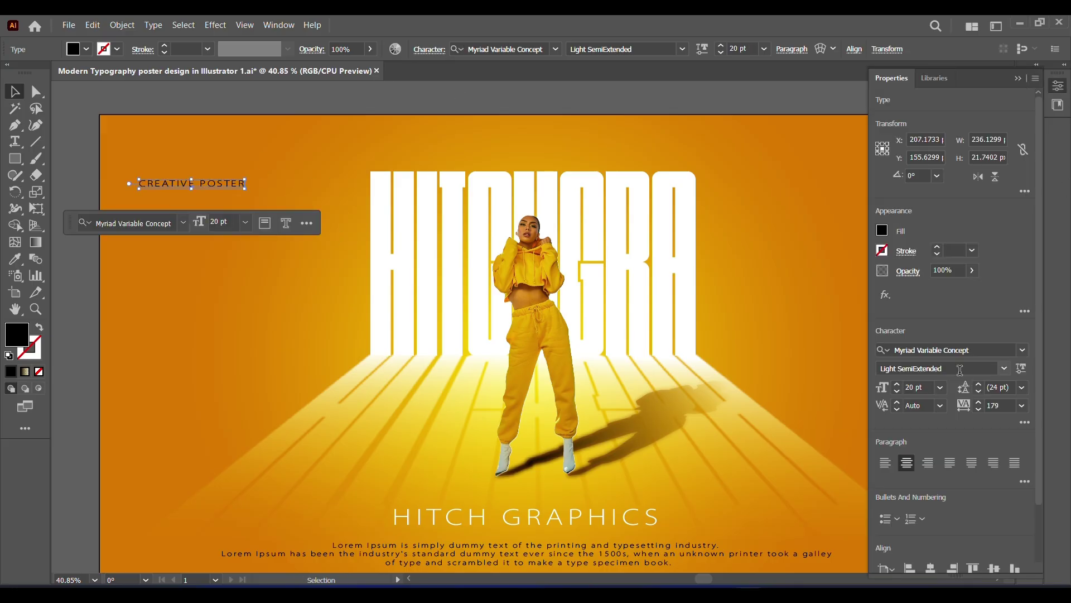
click(1004, 368)
scroll(1004, 106, up, 2)
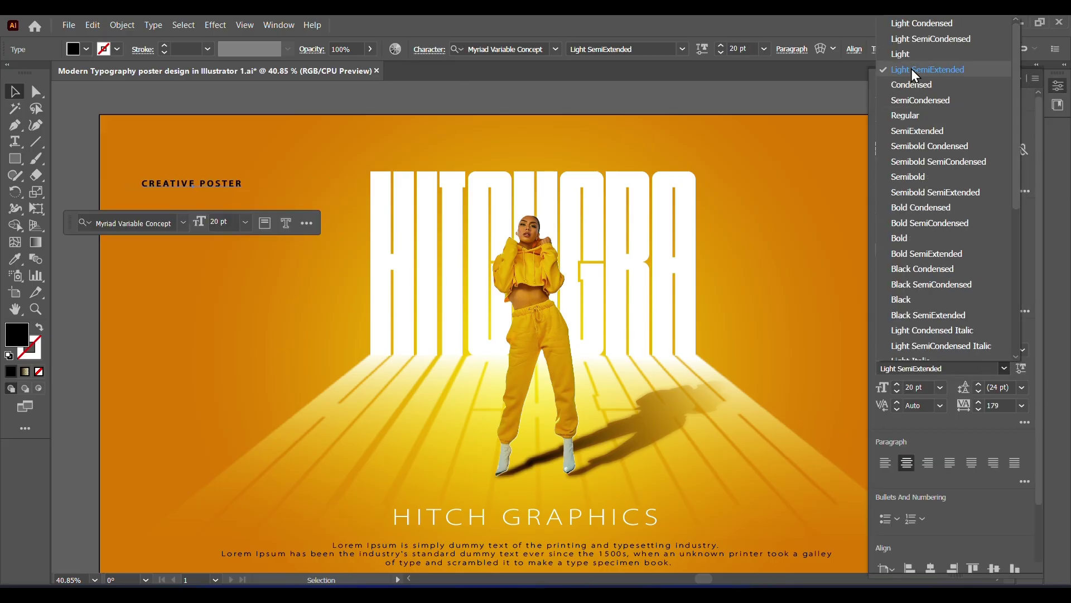
click(964, 70)
click(86, 49)
click(26, 75)
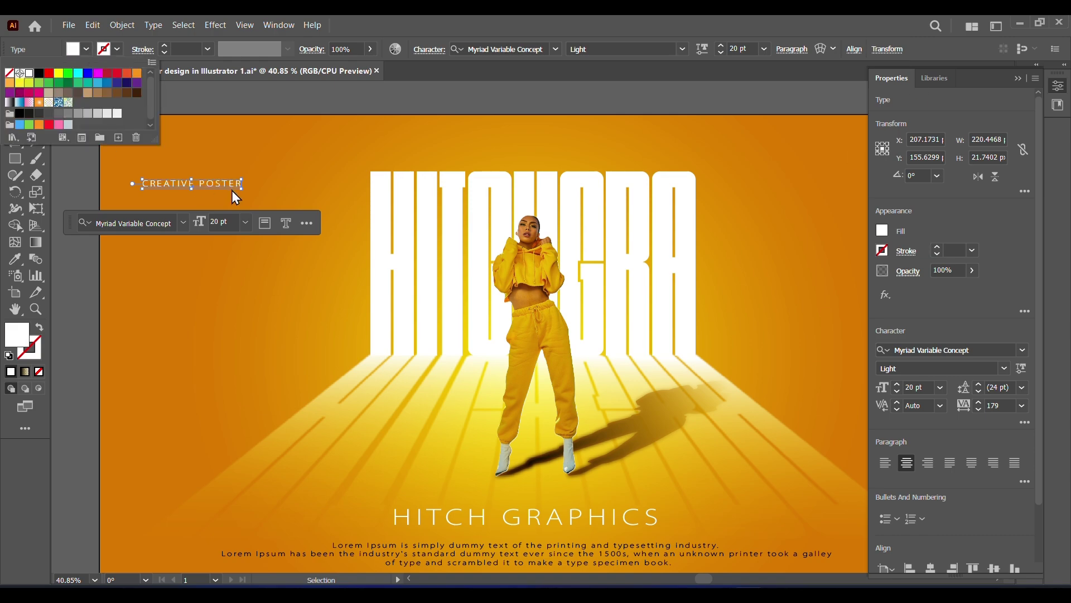
- Scale CREATIVE POSTER up to about 28.9 pt and centre it horizontally above the HITCHGRA text
click(242, 188)
drag(242, 188, 548, 152)
click(931, 566)
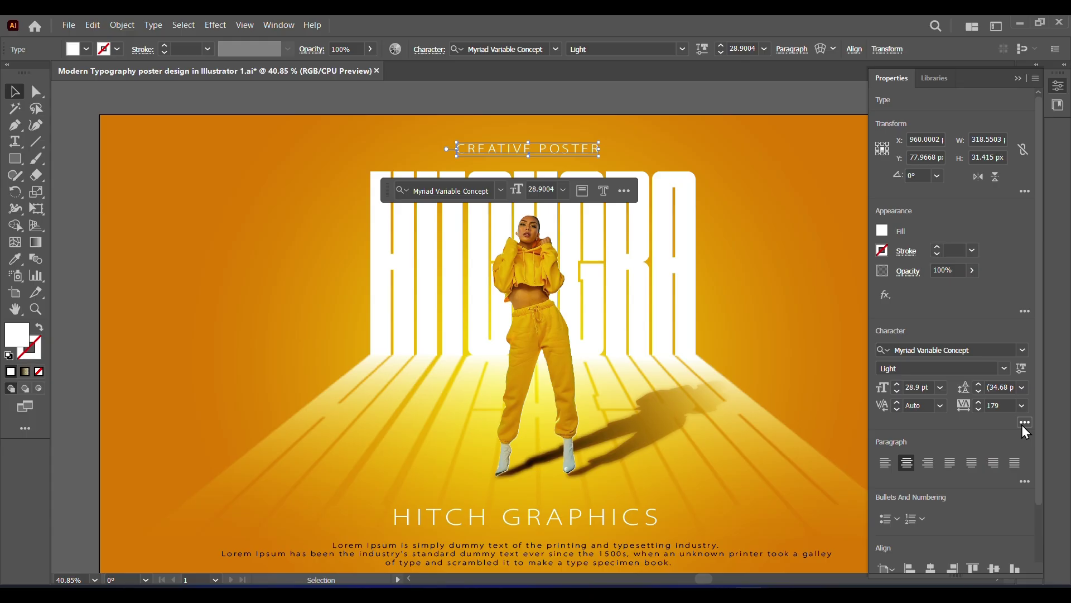
- Widen CREATIVE POSTER with tracking of 641 and a horizontal scale of 137%, and deselect it
click(1025, 422)
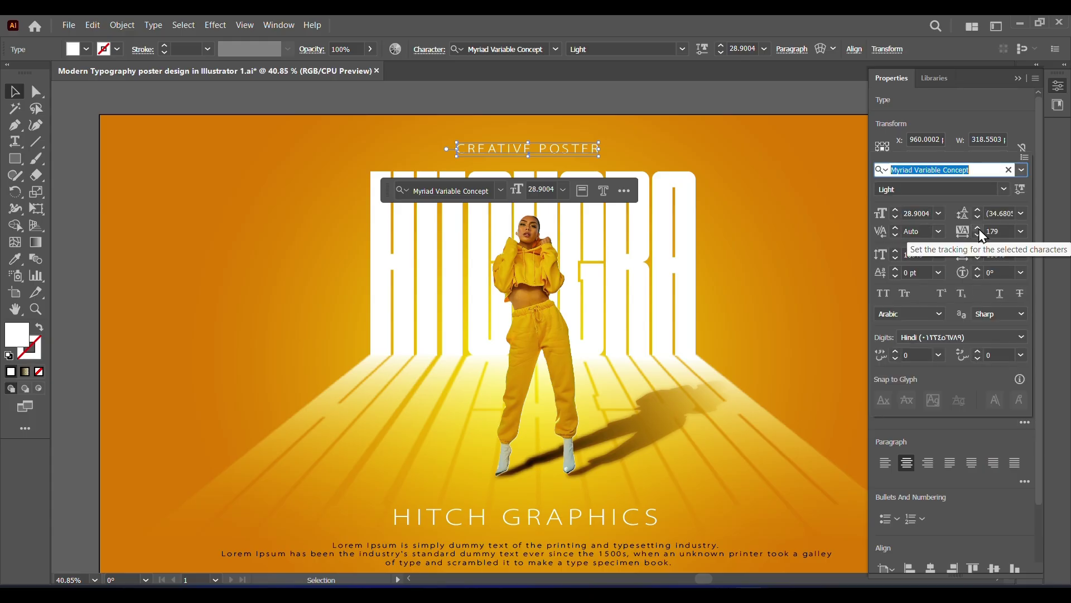
click(978, 228)
click(978, 227)
click(978, 228)
click(978, 227)
click(978, 228)
click(978, 227)
click(978, 228)
click(978, 229)
click(979, 229)
click(979, 229)
click(980, 230)
click(979, 230)
click(980, 230)
click(980, 229)
click(980, 230)
click(981, 230)
click(982, 230)
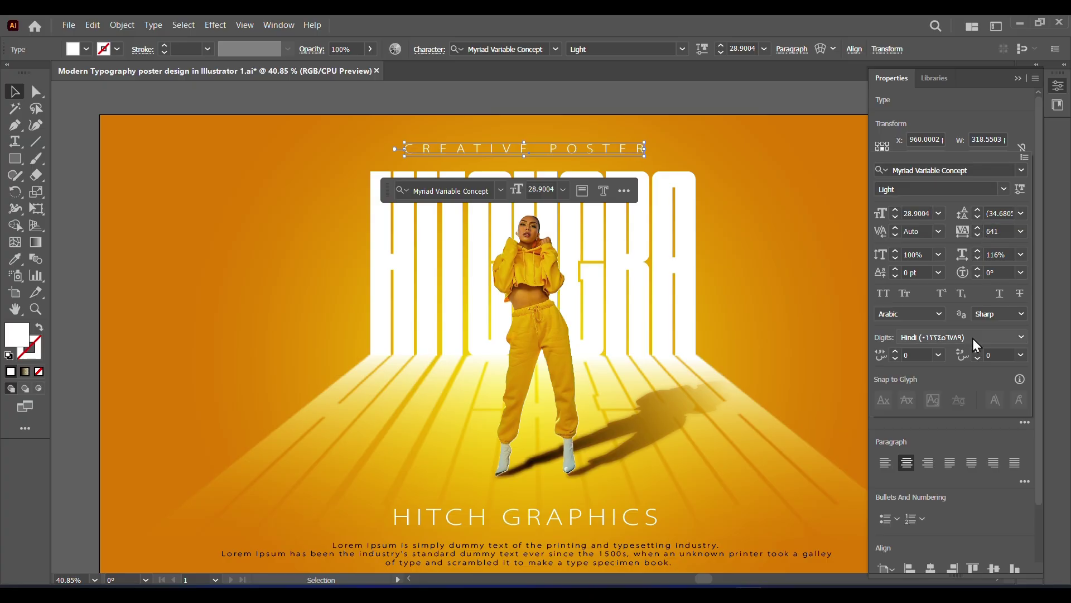
click(1018, 79)
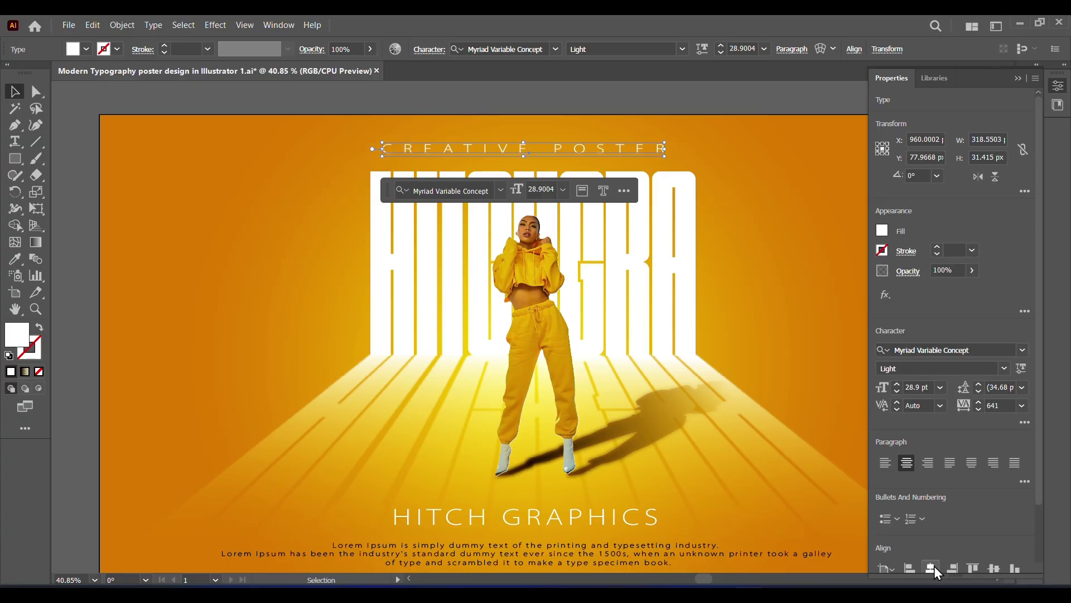
click(1018, 78)
click(982, 204)
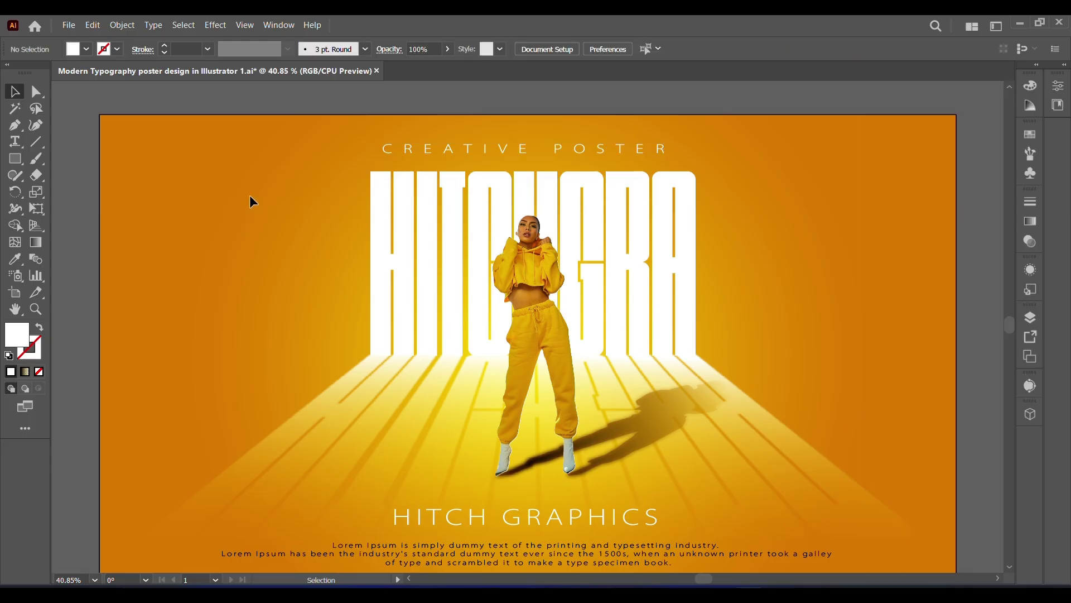
- Unlock all objects and lock the poster's background again
click(122, 25)
click(162, 154)
click(123, 24)
click(363, 139)
- Move the HITCHGRA text, light reflection, woman and shadow down together, closer to HITCH GRAPHICS
drag(165, 196, 785, 484)
key(Down)
key(Down)
key(Down)
key(Down)
key(Down)
key(Down)
key(Down)
key(Down)
key(Down)
key(Down)
key(Down)
key(Down)
key(Down)
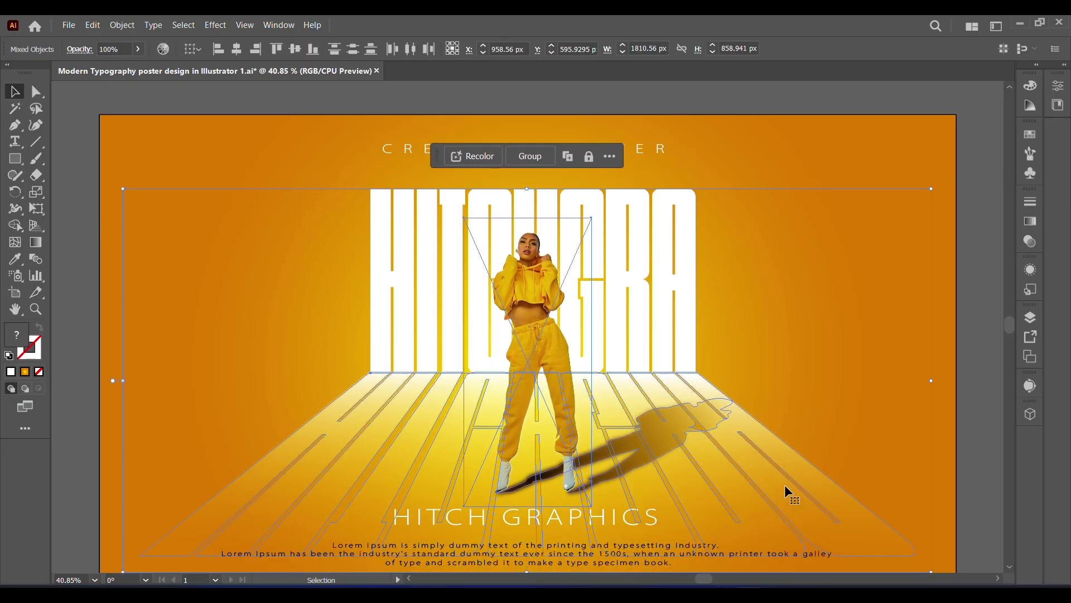
click(978, 376)
- Move CREATIVE POSTER down to about Y 98 px and centre it horizontally on the artboard
drag(1009, 322, 1005, 323)
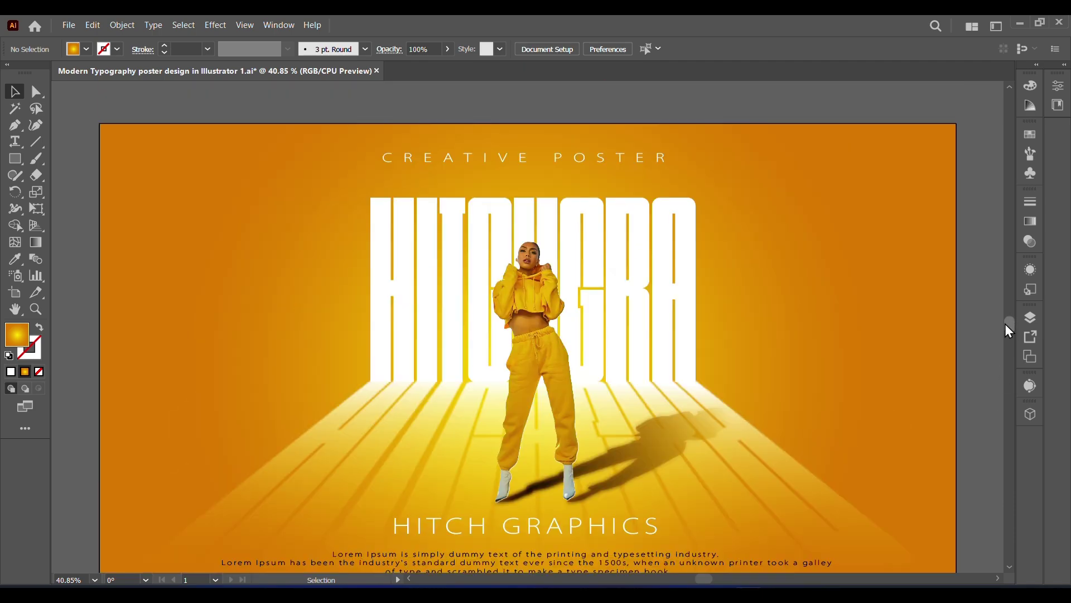
click(618, 143)
drag(619, 143, 623, 151)
click(1058, 85)
click(926, 569)
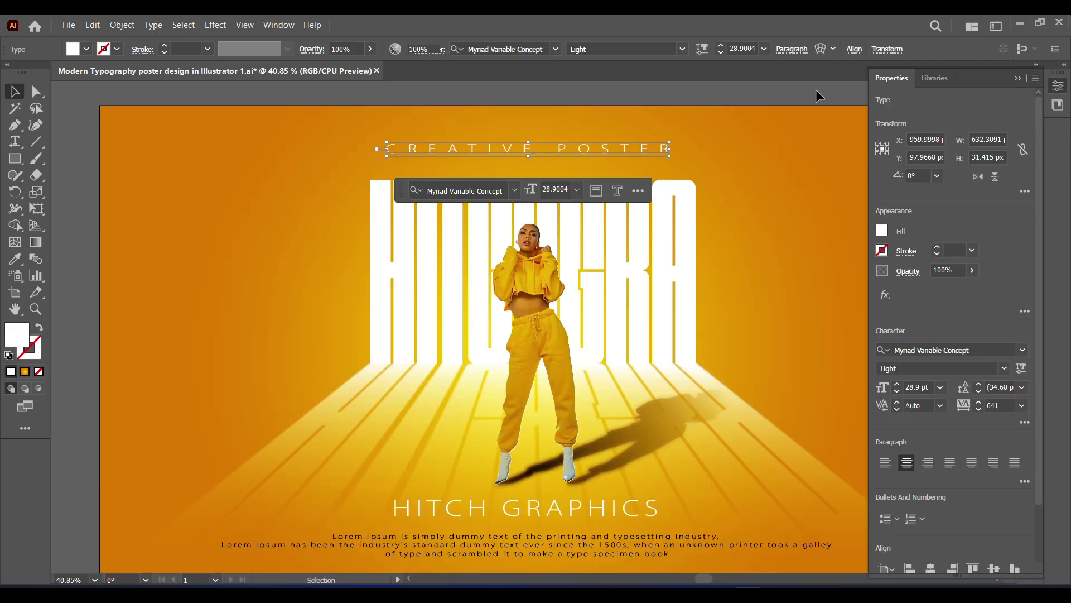
click(815, 96)
- Reduce the tracking of CREATIVE POSTER to about 559
click(604, 150)
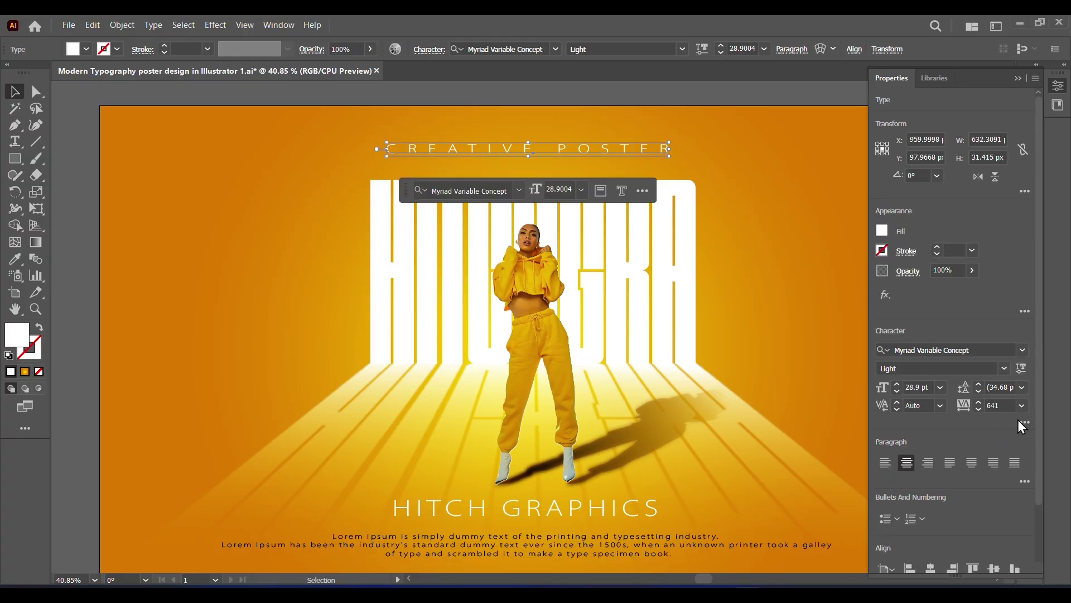
click(1022, 422)
click(977, 235)
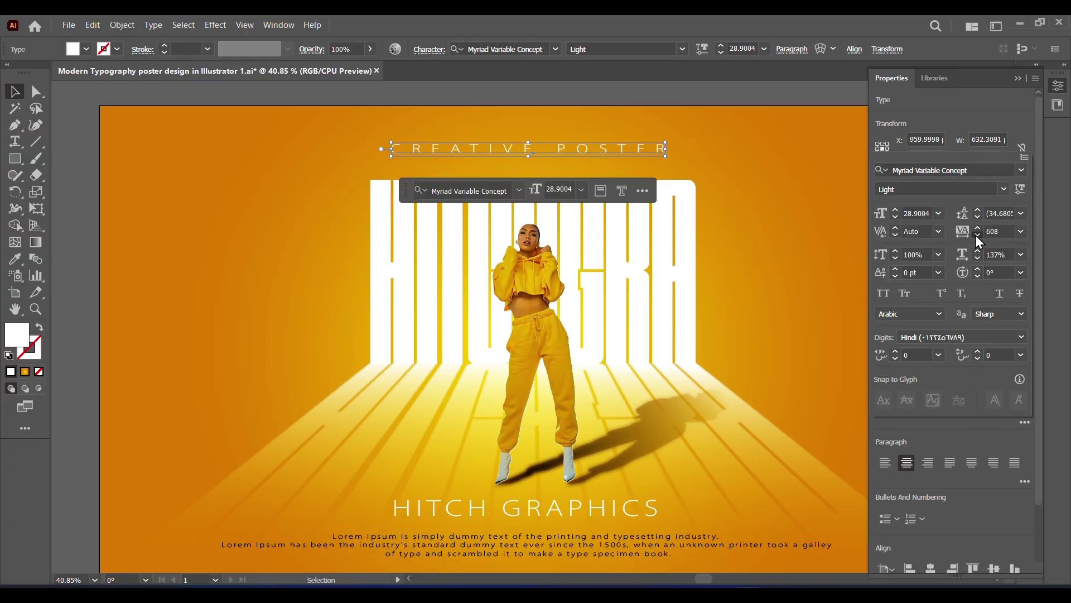
- Lock the light reflection group on the floor so that the text over it can be selected
click(650, 513)
click(1019, 78)
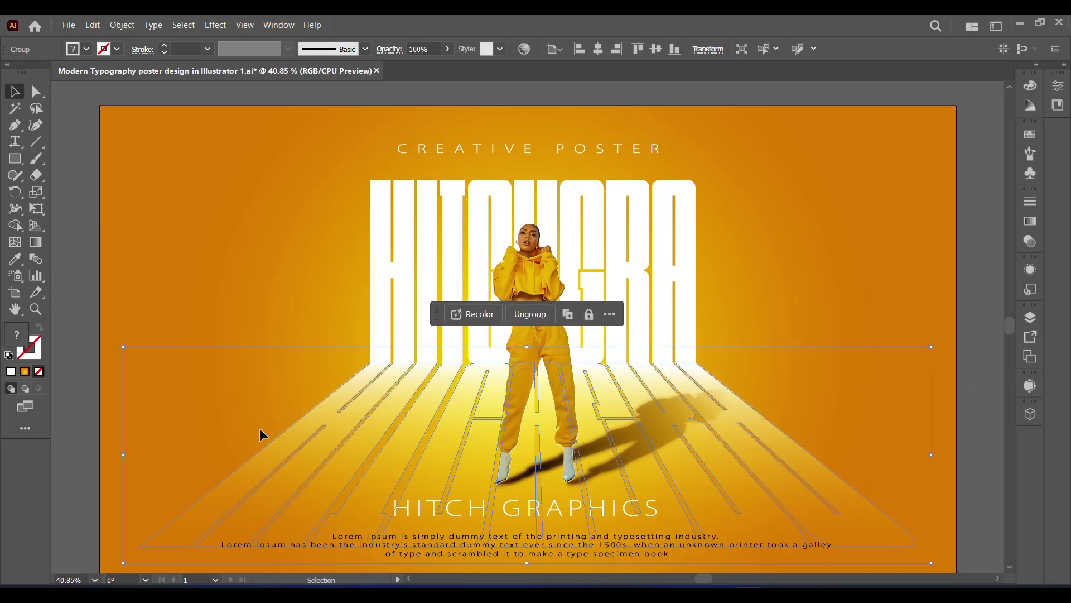
click(183, 24)
mouse_move(189, 146)
click(373, 140)
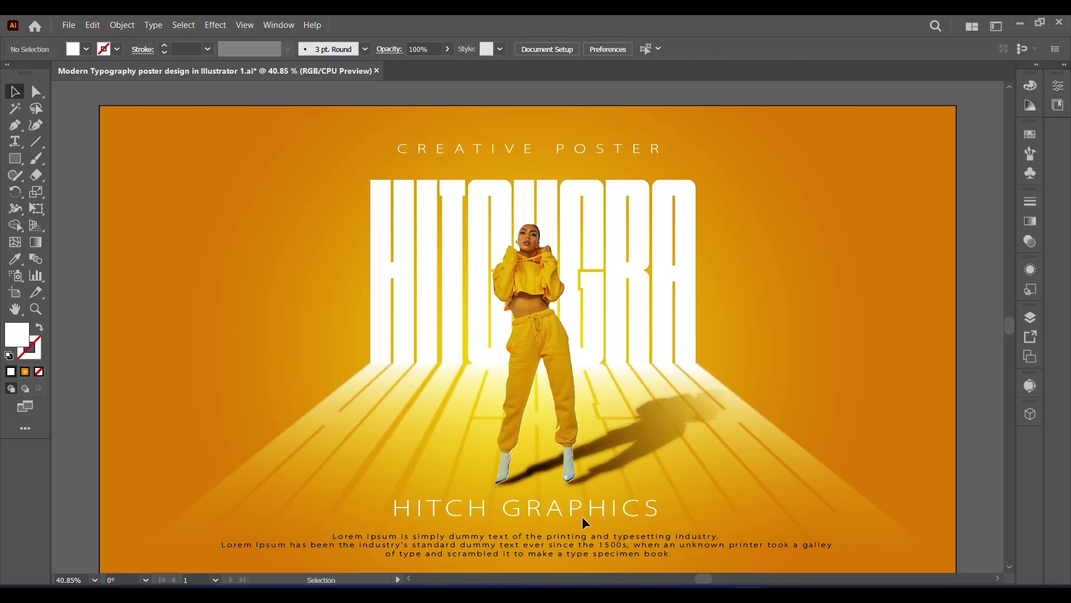
- Change HITCH GRAPHICS to the Condensed font style and centre it horizontally on the artboard
click(584, 516)
click(1058, 105)
click(1004, 370)
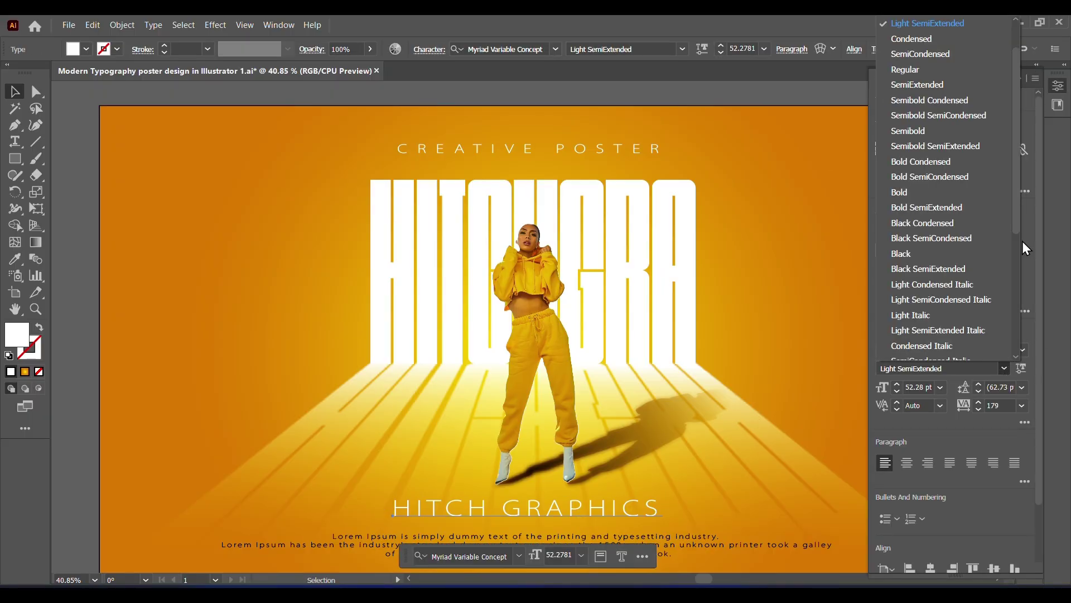
scroll(1009, 223, up, 2)
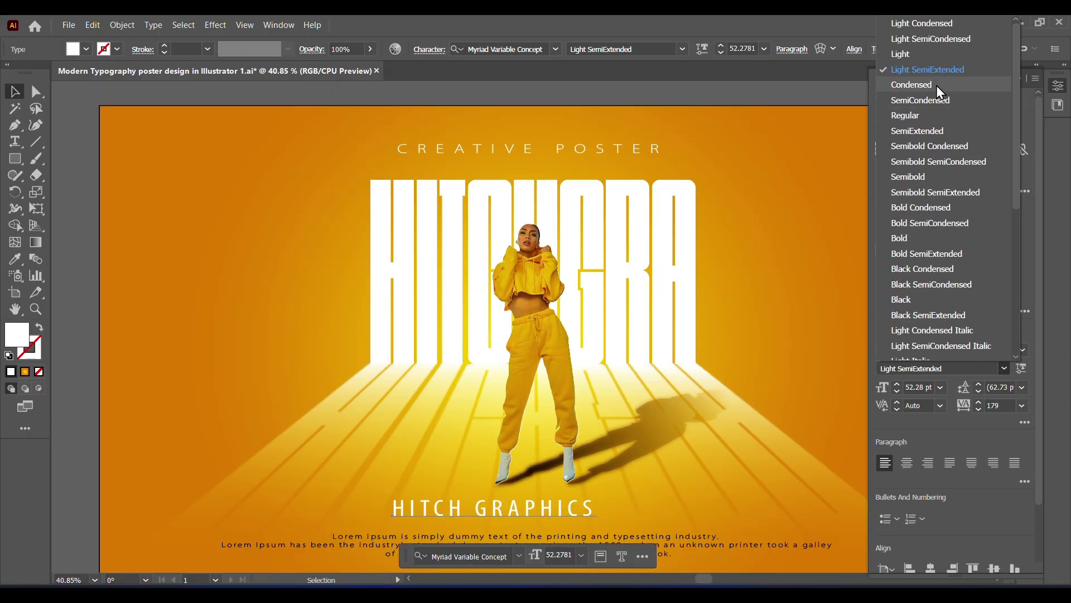
click(936, 85)
key(ctrl+shift+a)
click(1019, 78)
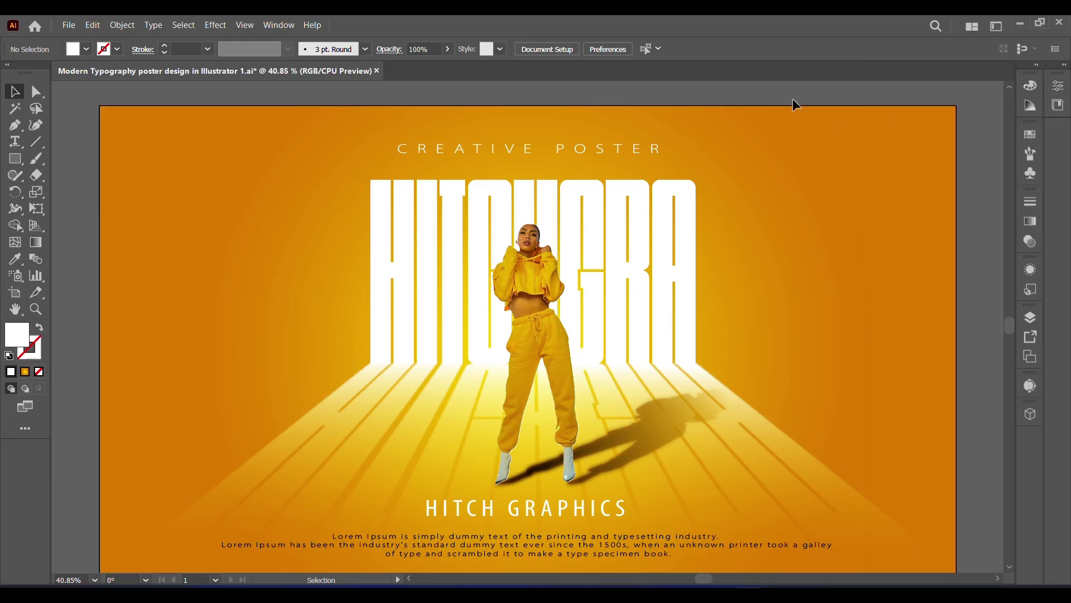
- Copy the four circled social media icons from 145.eps into the poster, about 224 × 40 px, below the Lorem Ipsum text
scroll(1012, 326, down, 1)
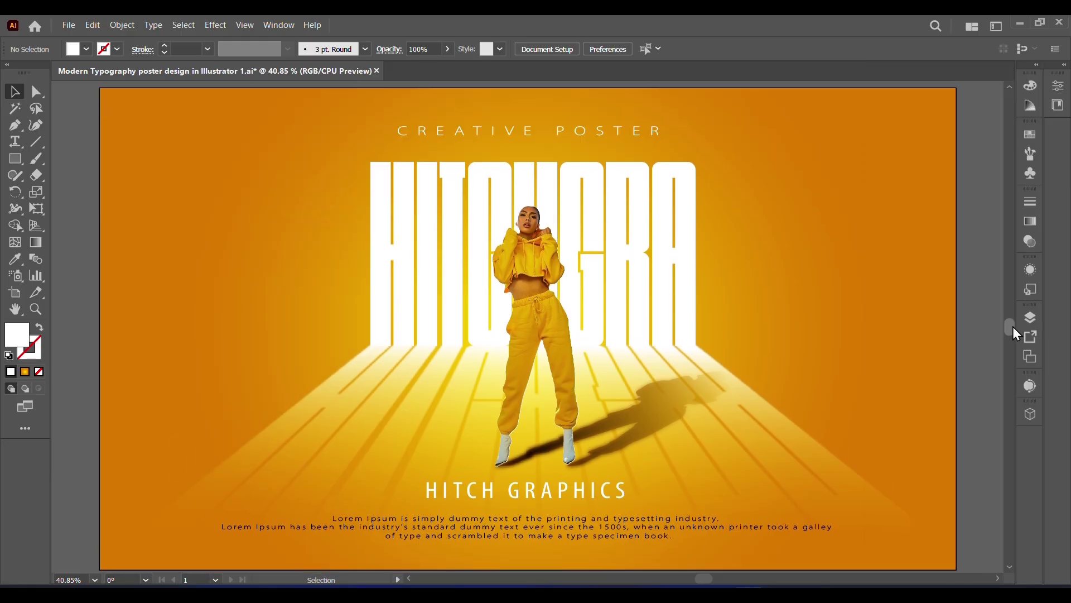
scroll(1012, 327, up, 1)
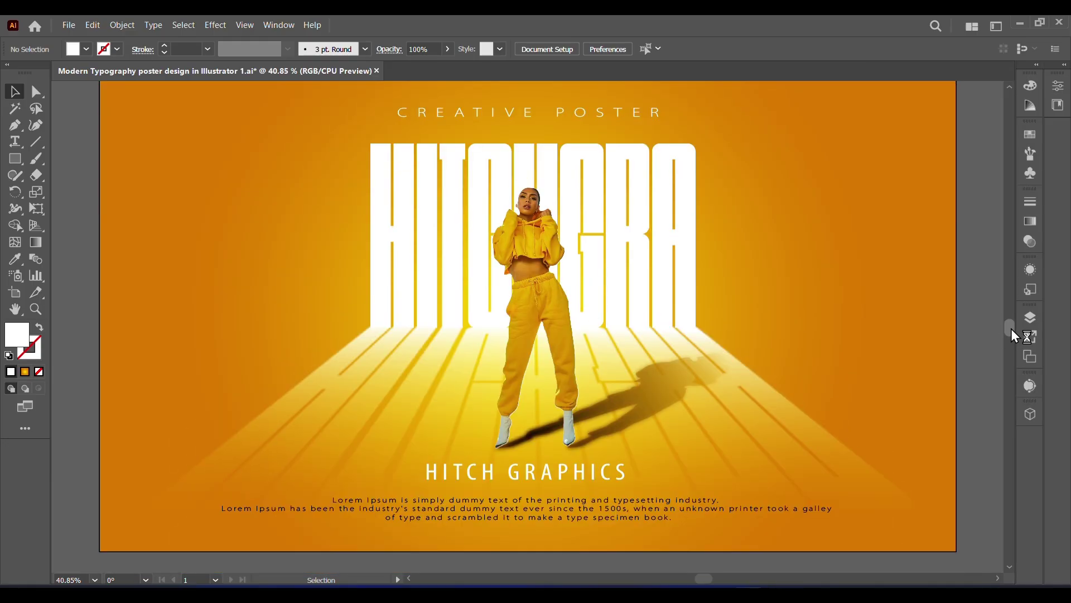
click(464, 69)
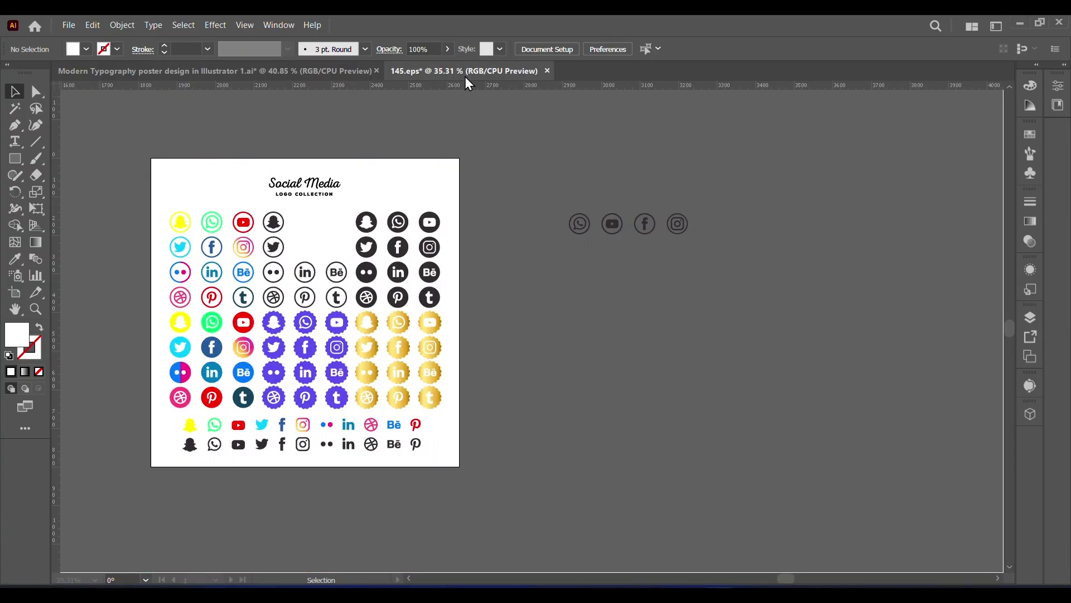
click(646, 228)
scroll(690, 370, up, 4)
drag(646, 292, 702, 488)
scroll(670, 439, up, 2)
scroll(670, 439, down, 1)
scroll(775, 287, down, 5)
drag(695, 347, 543, 420)
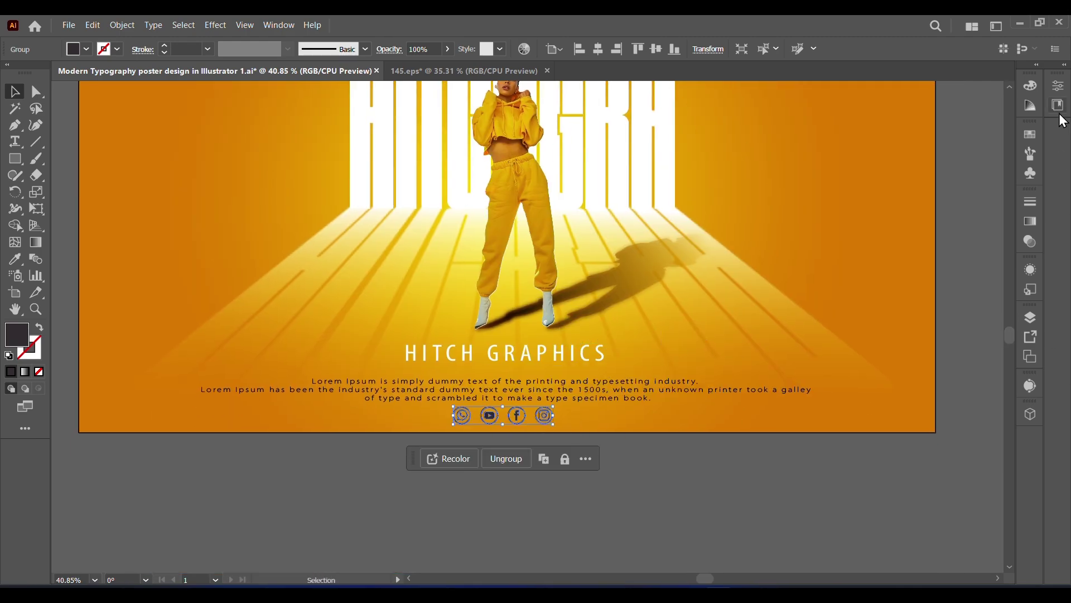
- Centre the social media icons horizontally on the artboard and fill them with white
click(1030, 134)
click(931, 351)
click(86, 49)
click(28, 76)
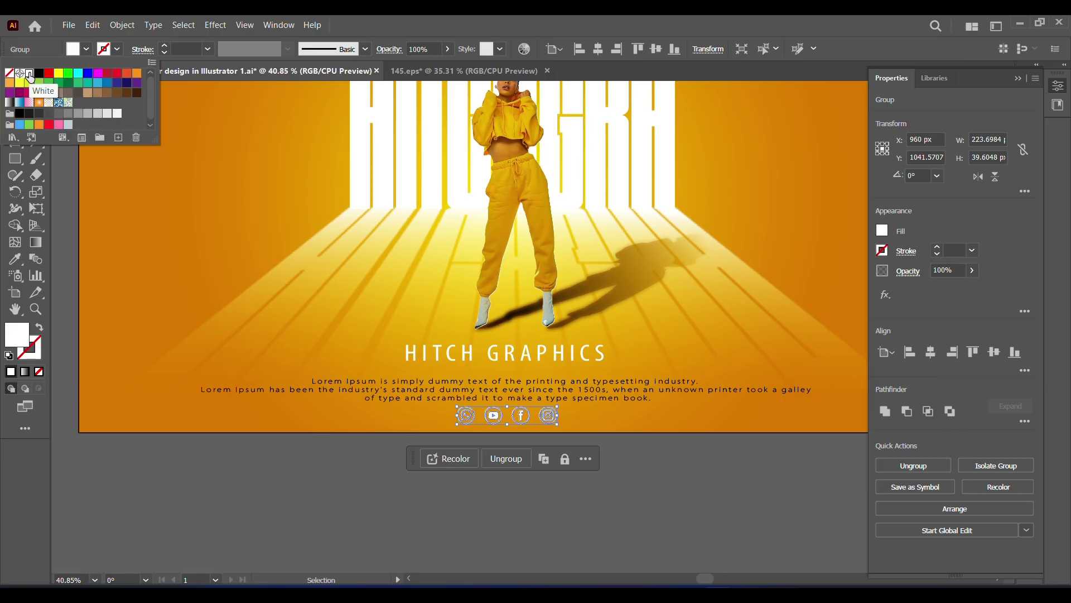
- Fill the Lorem Ipsum paragraph with white and deselect it
click(626, 397)
click(86, 49)
click(28, 76)
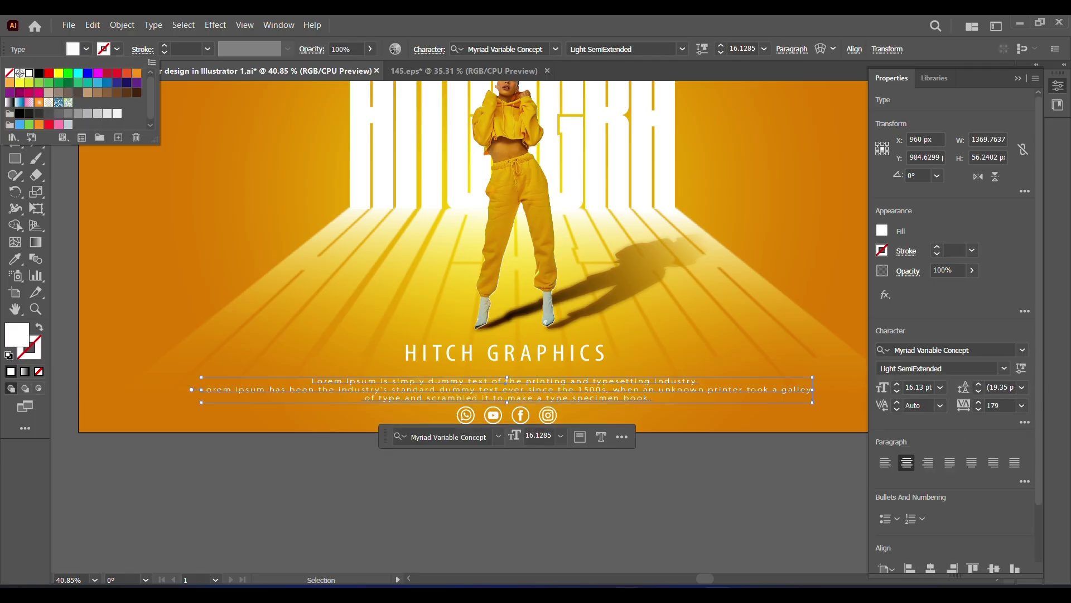
click(674, 533)
click(1018, 78)
- Move HITCH GRAPHICS and the Lorem Ipsum paragraph up slightly together, away from the social media icons
scroll(652, 521, down, 2)
scroll(652, 521, up, 1)
drag(1010, 340, 1004, 330)
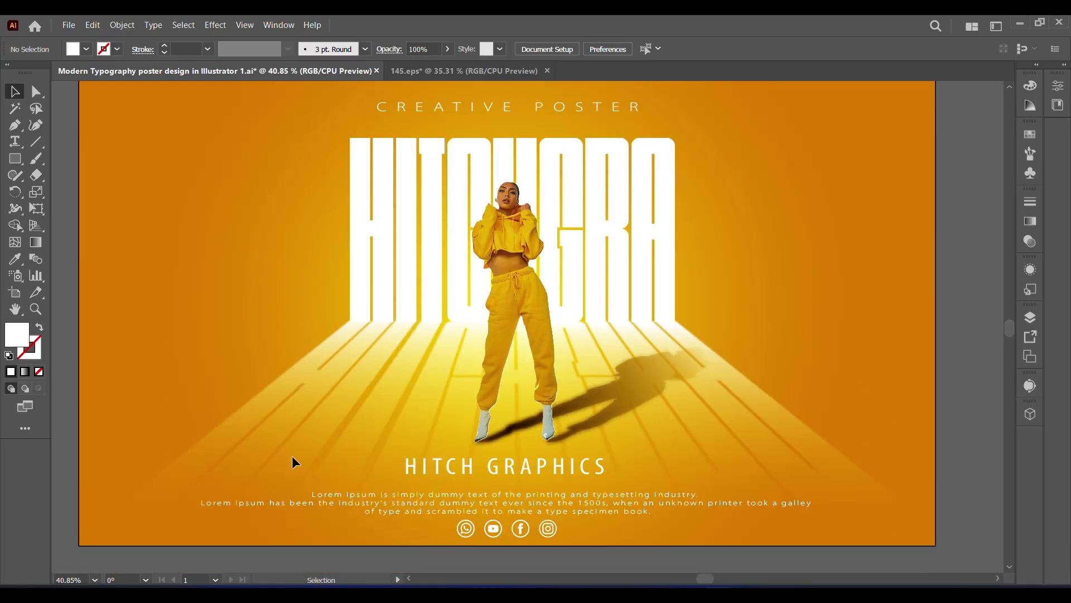
click(564, 507)
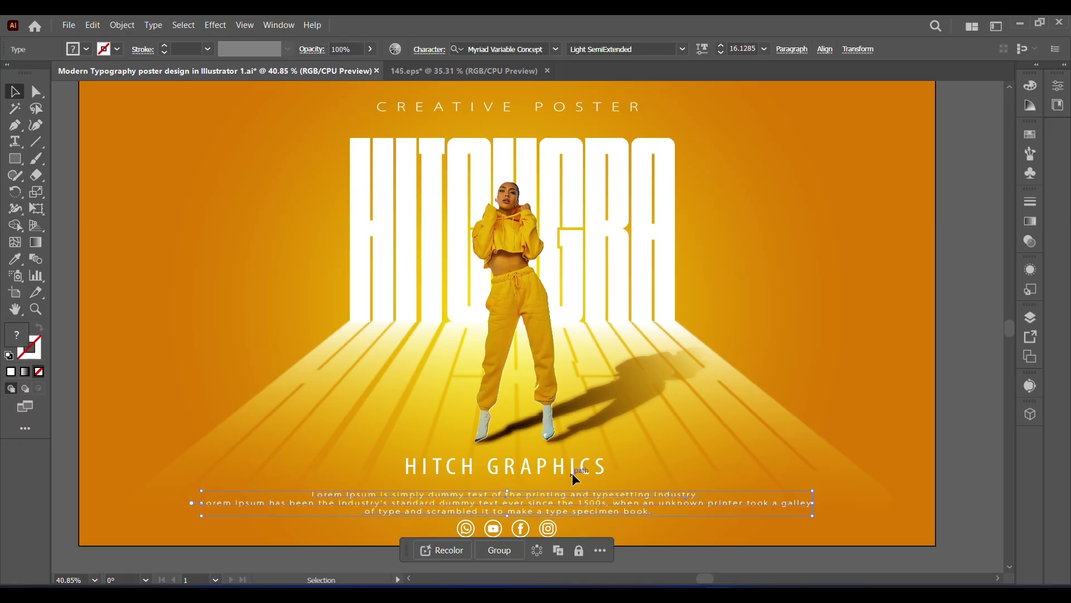
shift+click(597, 473)
key(shift+Up)
key(shift+Up)
key(shift+Up)
click(829, 453)
- Move the social media icons up slightly from the poster's lower edge and deselect them
click(545, 537)
key(shift+Up)
key(shift+Up)
key(shift+Up)
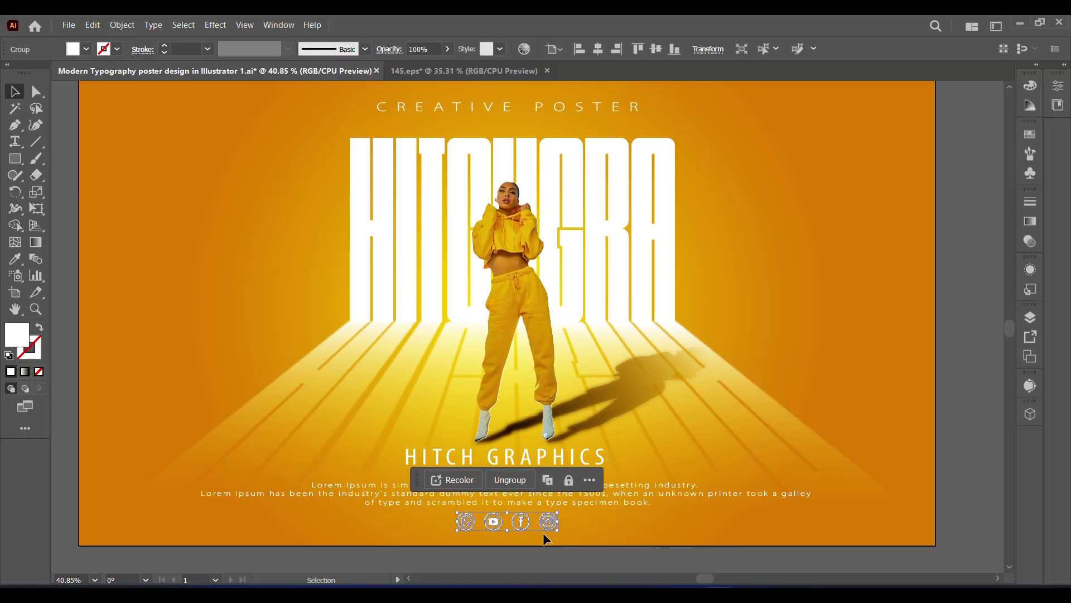
click(907, 307)
- Add the text "03 /07" near the poster's upper-left corner at about 29.59 pt with left paragraph alignment
drag(1010, 329, 1007, 327)
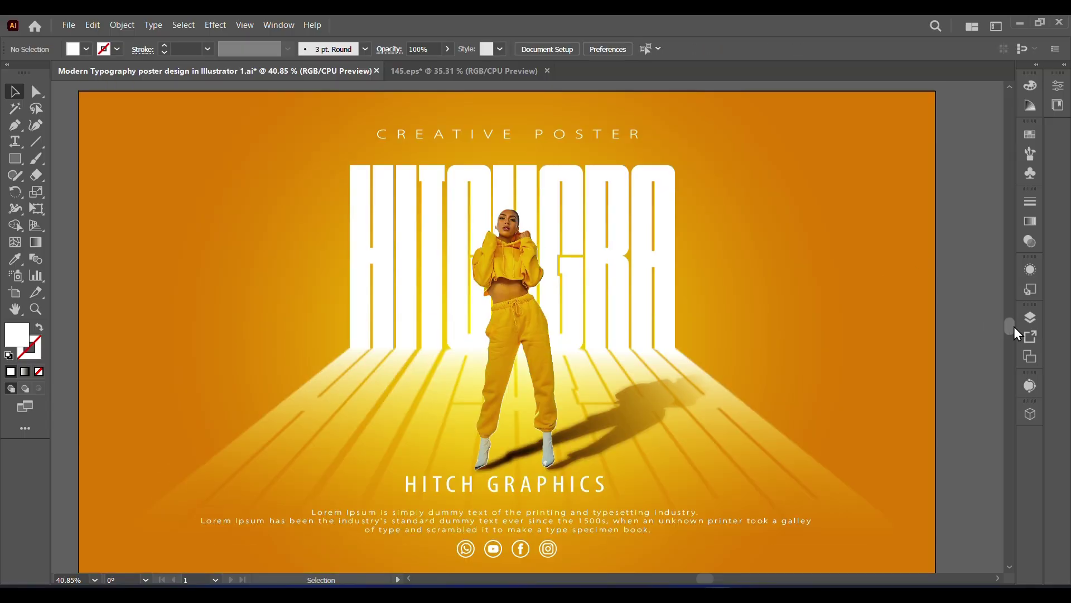
key(t)
text(07)
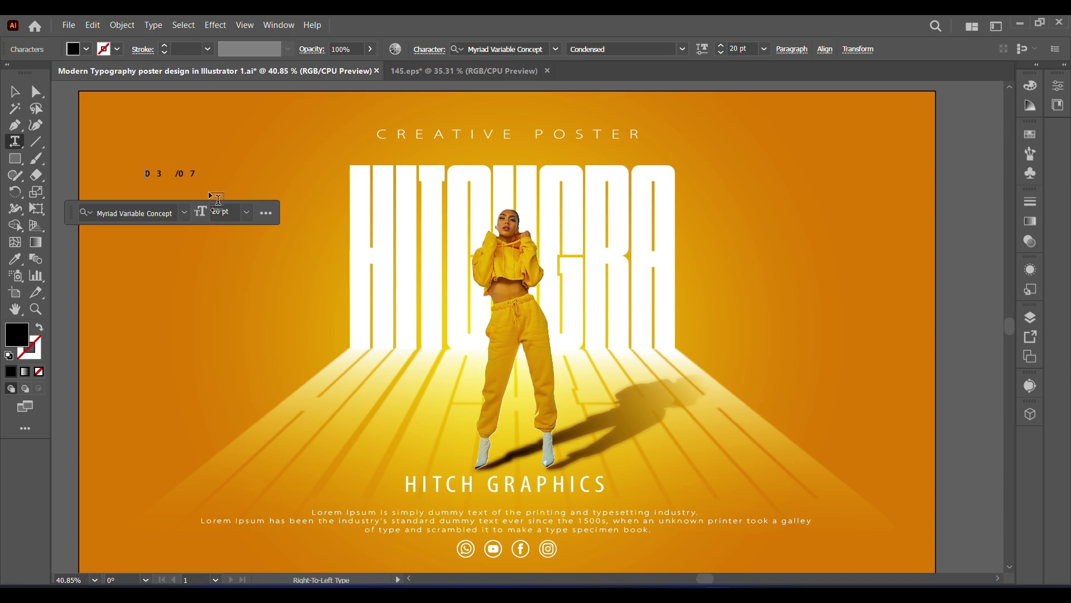
key(Escape)
drag(198, 180, 218, 182)
click(1058, 85)
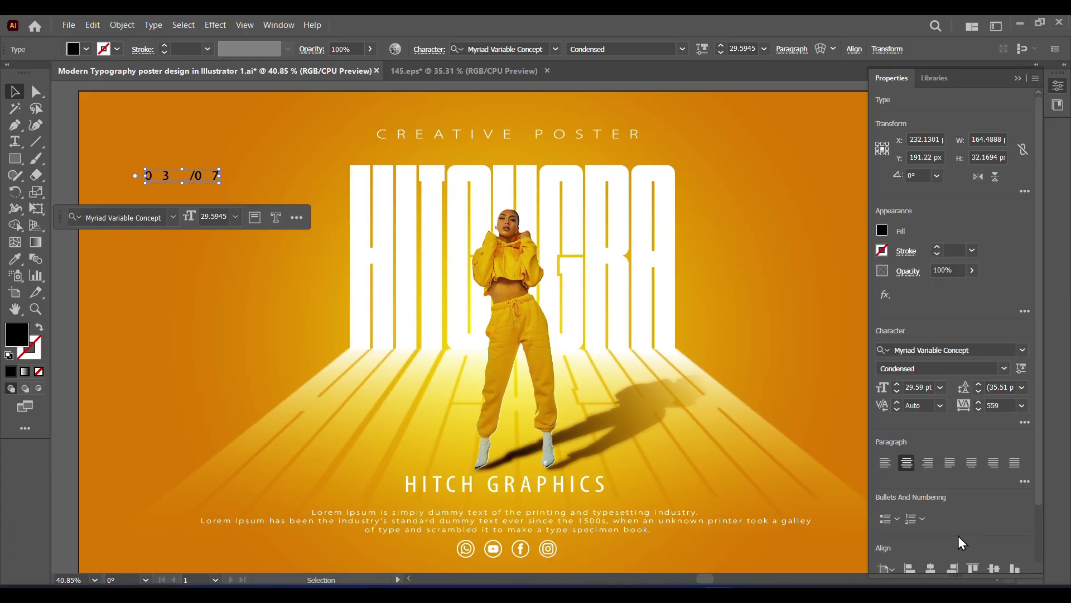
click(884, 463)
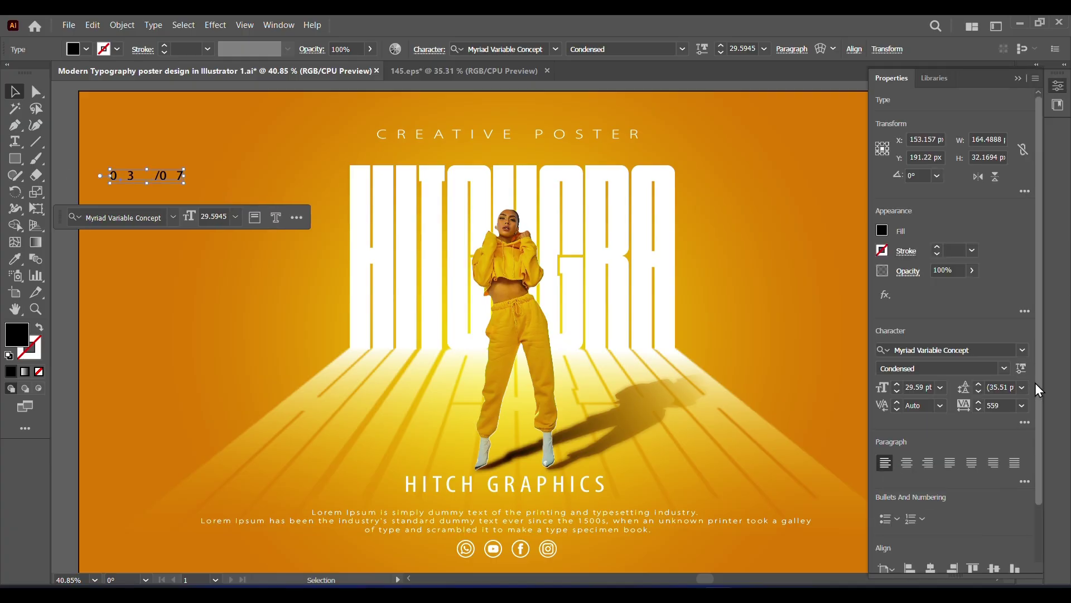
- Set the language of the "03 /07" text to English: USA
click(1024, 423)
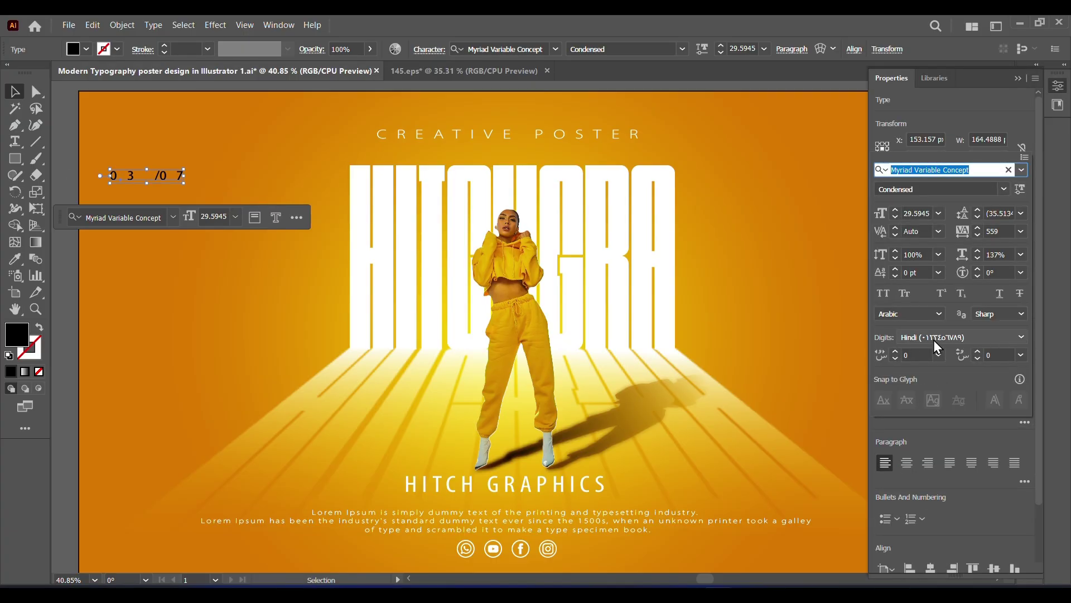
click(938, 314)
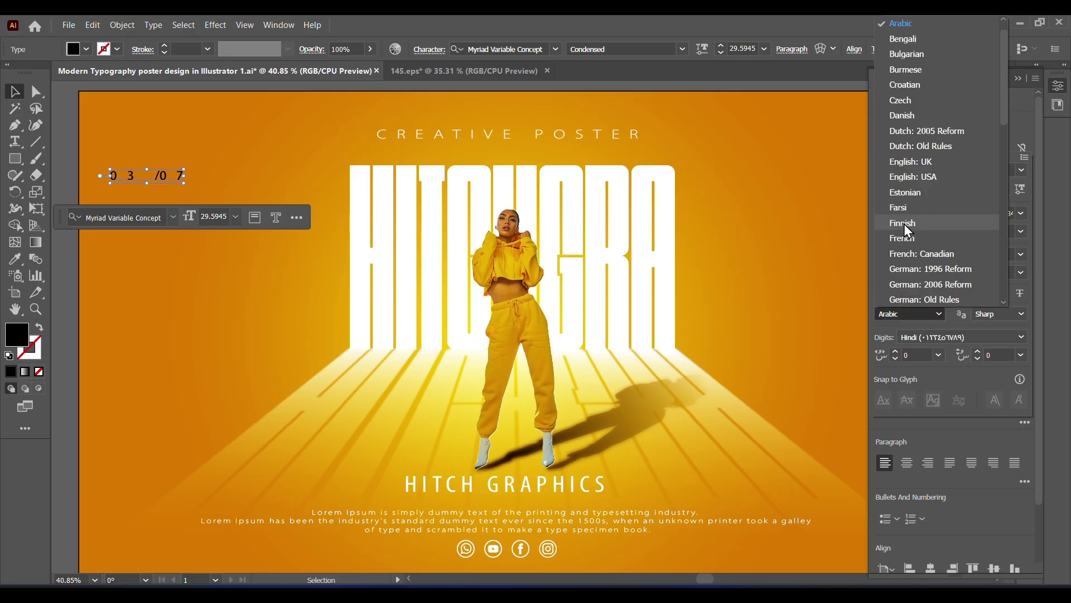
click(915, 177)
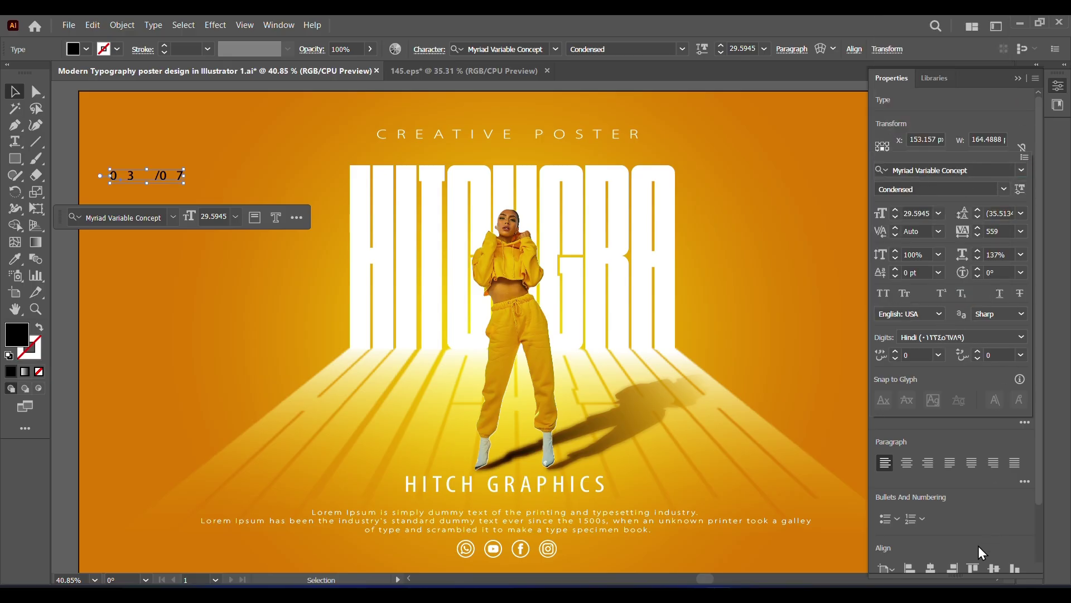
- Set the "03 /07" text to the Black font style and fill it with white
click(1036, 483)
click(1003, 368)
click(900, 232)
click(1017, 79)
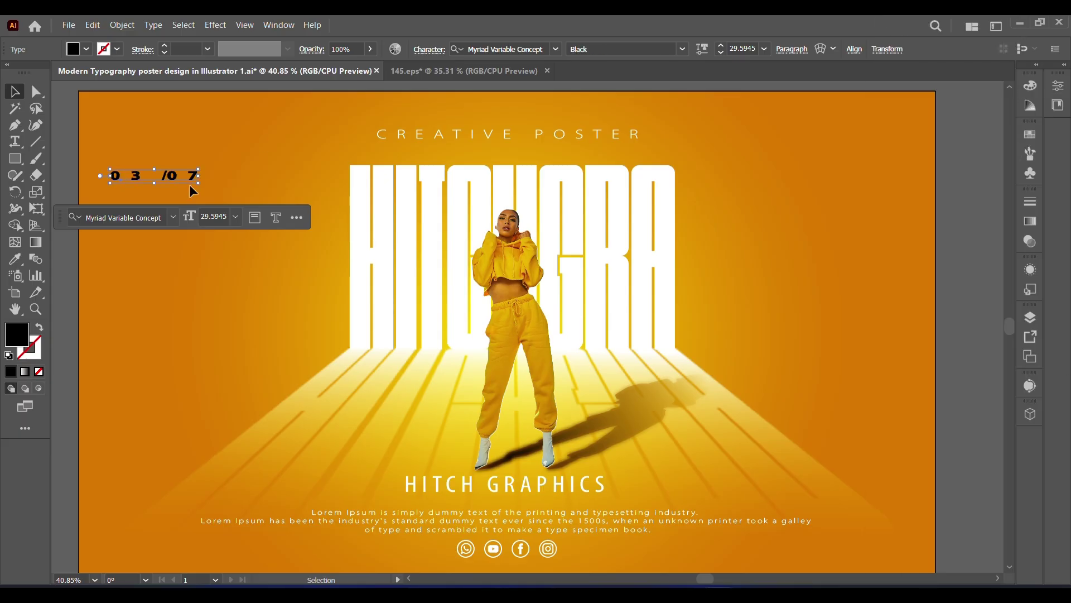
click(86, 49)
click(30, 78)
- Duplicate the "03 /07" text horizontally to the poster's opposite side, change the copy to "2025" and deselect it
drag(170, 179, 872, 179)
key(ctrl+shift+a)
double_click(872, 179)
key(ctrl+a)
text(2)
key(Escape)
click(982, 268)
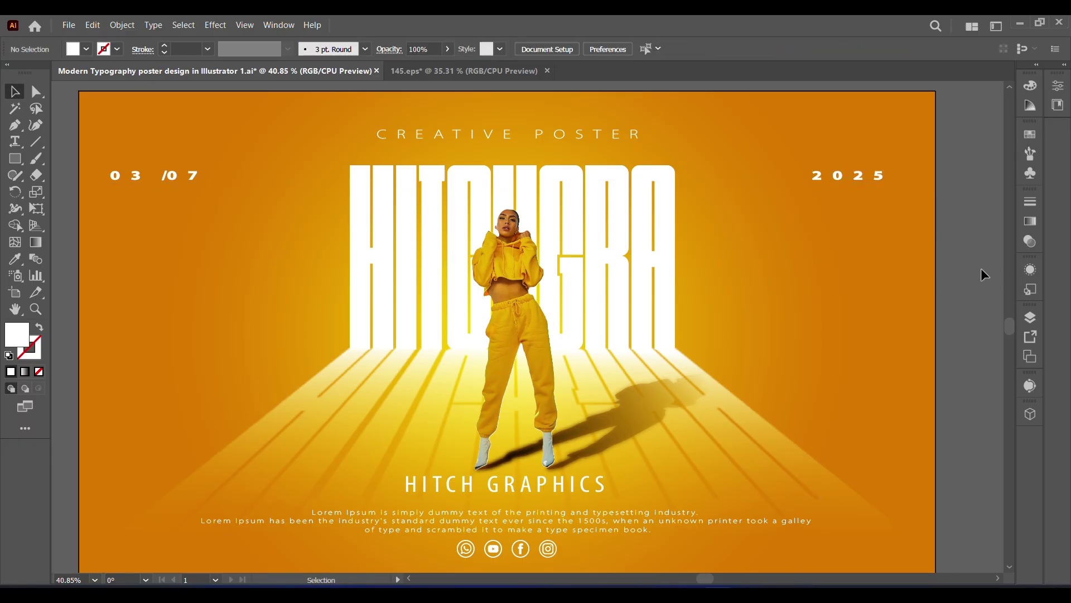
- Show the rulers and adjust "03 /07" and "2025" to equal margins from the poster's sides, using a vertical guide
click(192, 178)
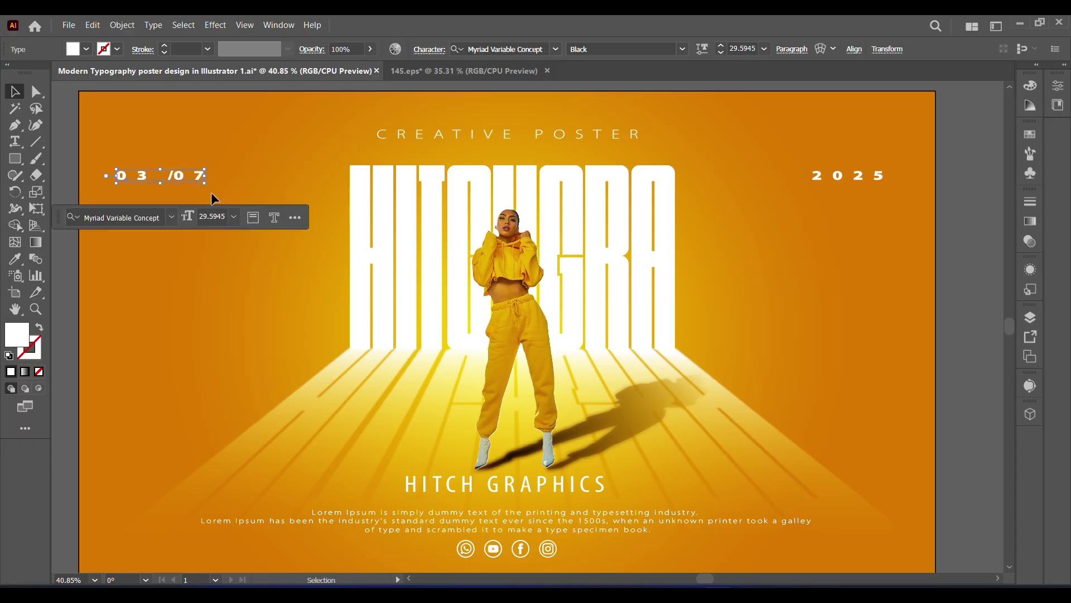
click(980, 236)
key(ctrl+r)
scroll(880, 189, up, 3)
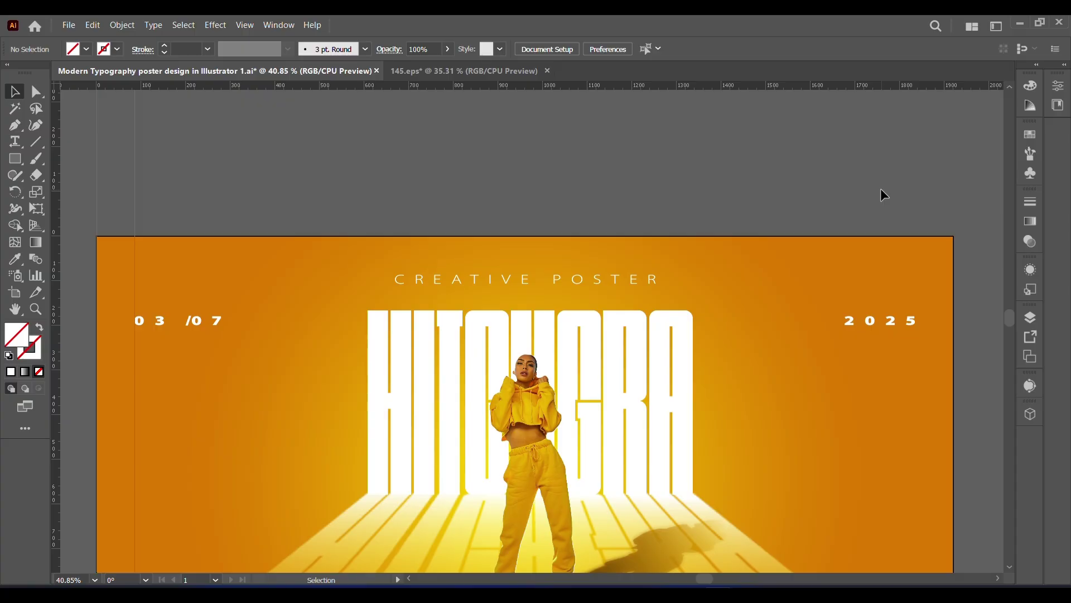
scroll(1009, 331, down, 3)
scroll(1011, 330, up, 1)
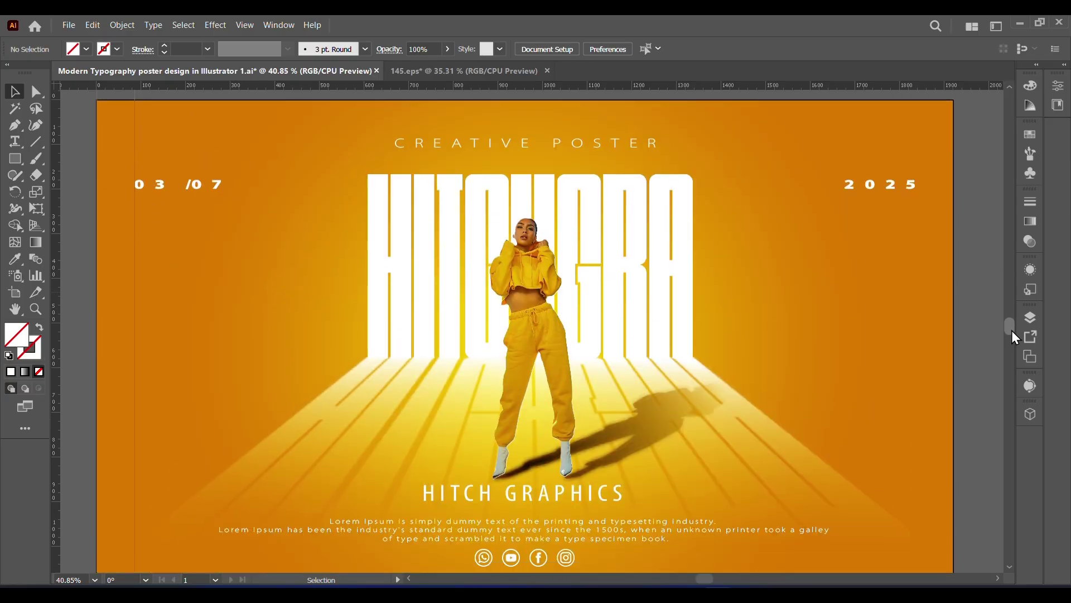
- Switch to File Explorer, find the purple fabric image in the Pictures folder and place it in the poster document
key(alt+Tab)
click(127, 267)
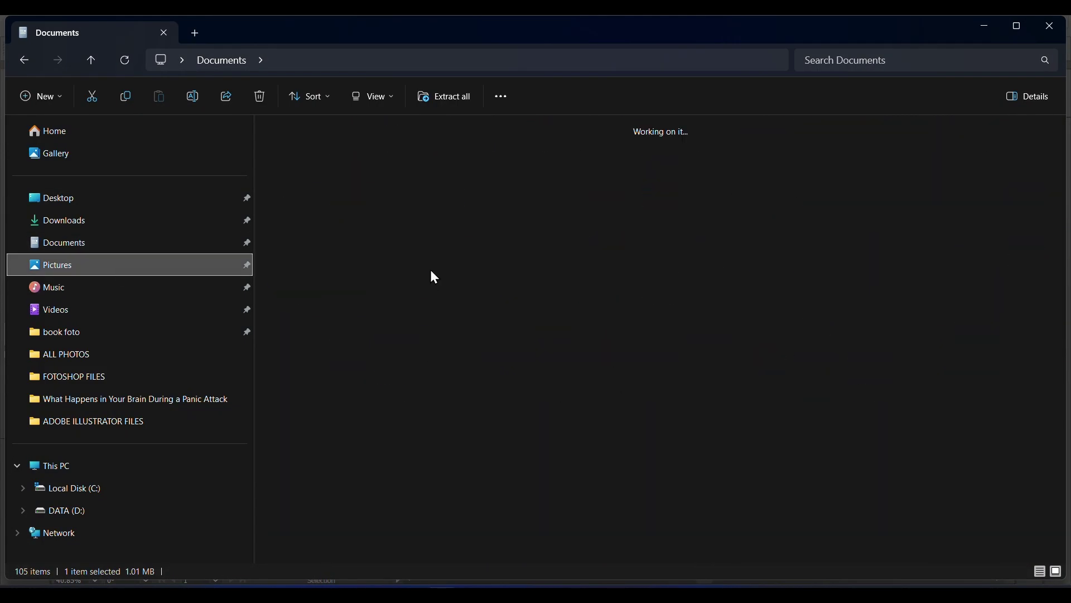
double_click(365, 252)
drag(1062, 184, 1039, 527)
scroll(1038, 528, up, 10)
drag(777, 165, 415, 375)
- Rotate the purple fabric image to landscape orientation over the artboard and deselect it
key(z)
alt+click(423, 387)
alt+click(394, 303)
key(v)
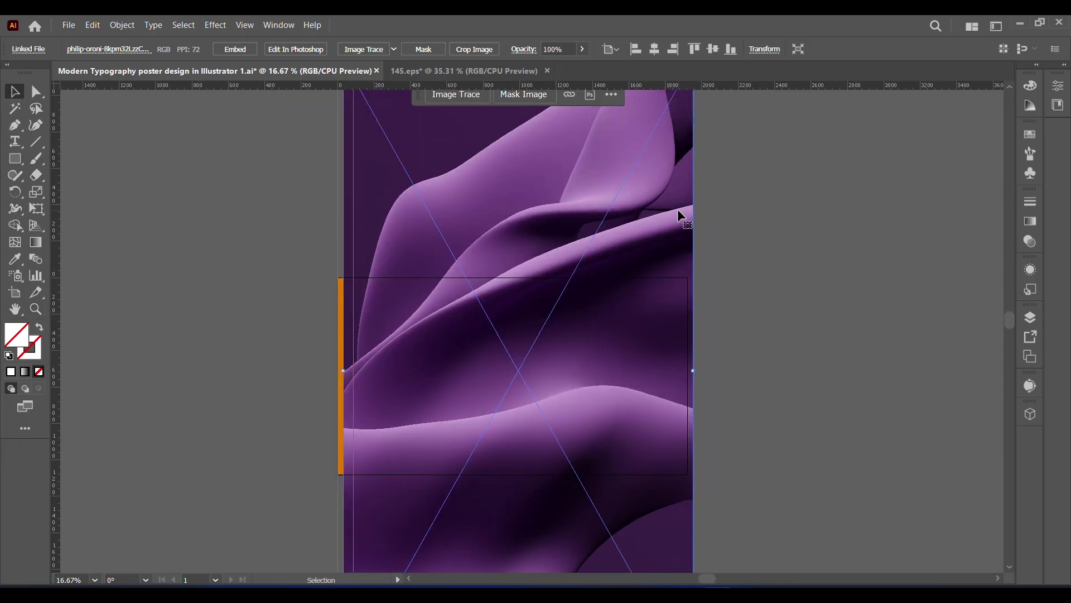
scroll(700, 208, up, 4)
drag(674, 170, 803, 437)
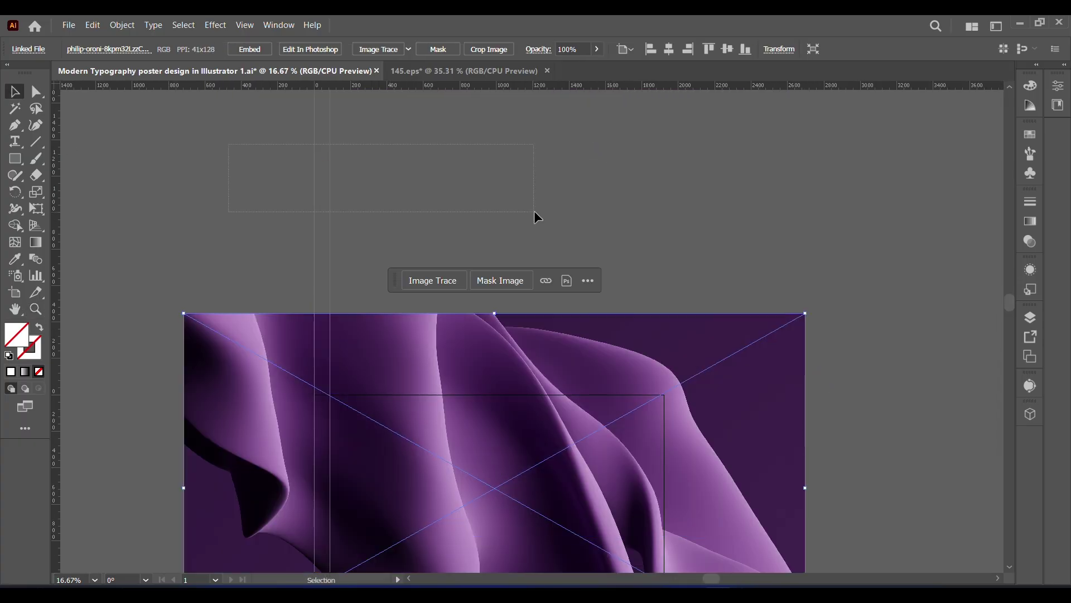
click(230, 148)
scroll(1001, 307, up, 3)
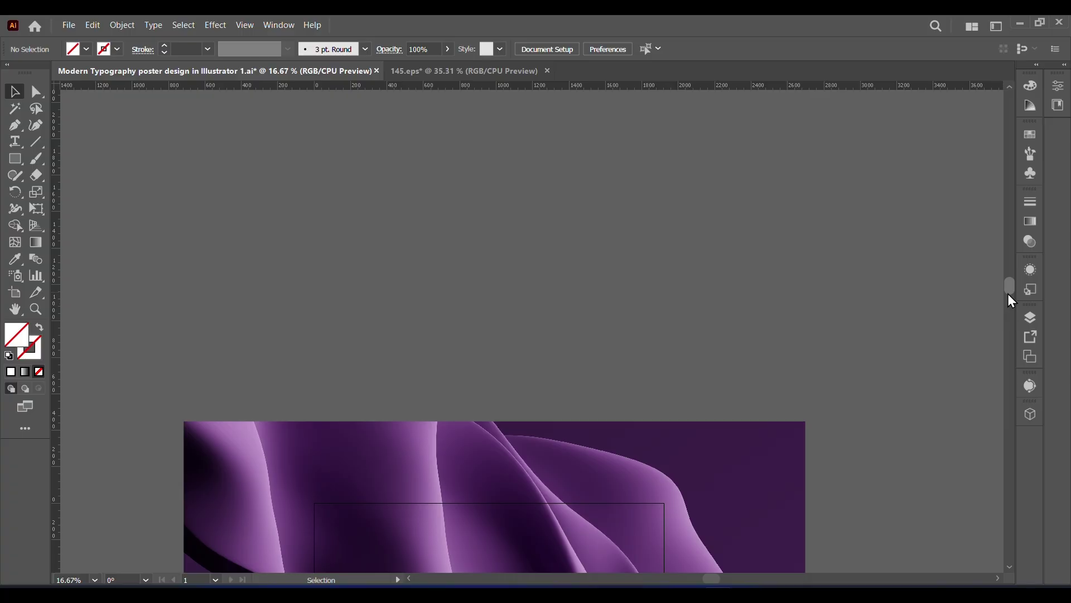
scroll(1008, 327, down, 9)
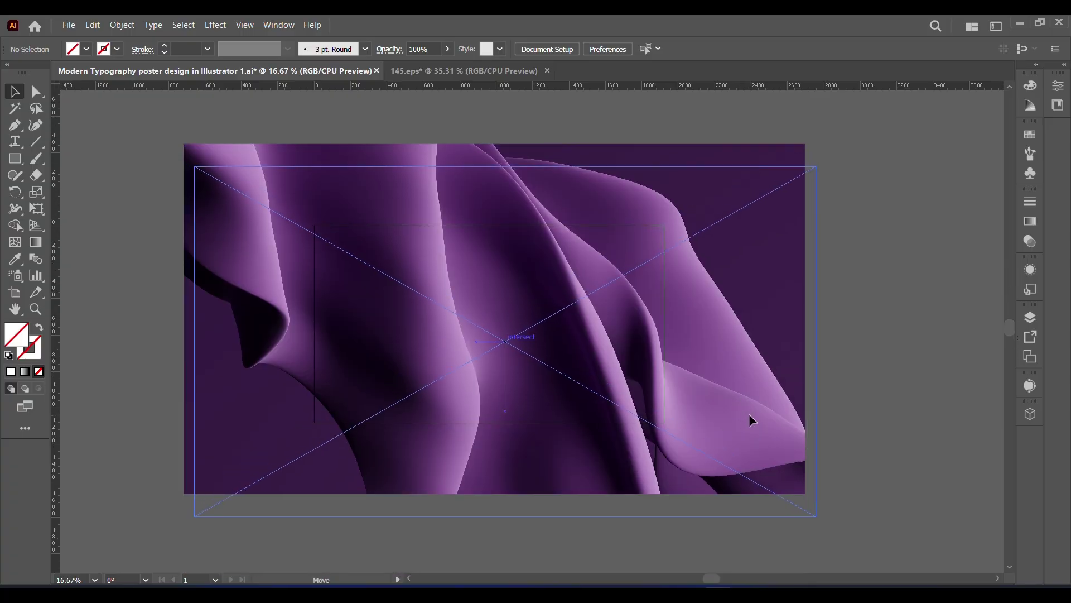
- Scale the fabric image down to about 2711 × 1525 px, keeping the whole poster covered
click(749, 414)
drag(814, 514, 687, 445)
drag(480, 257, 502, 277)
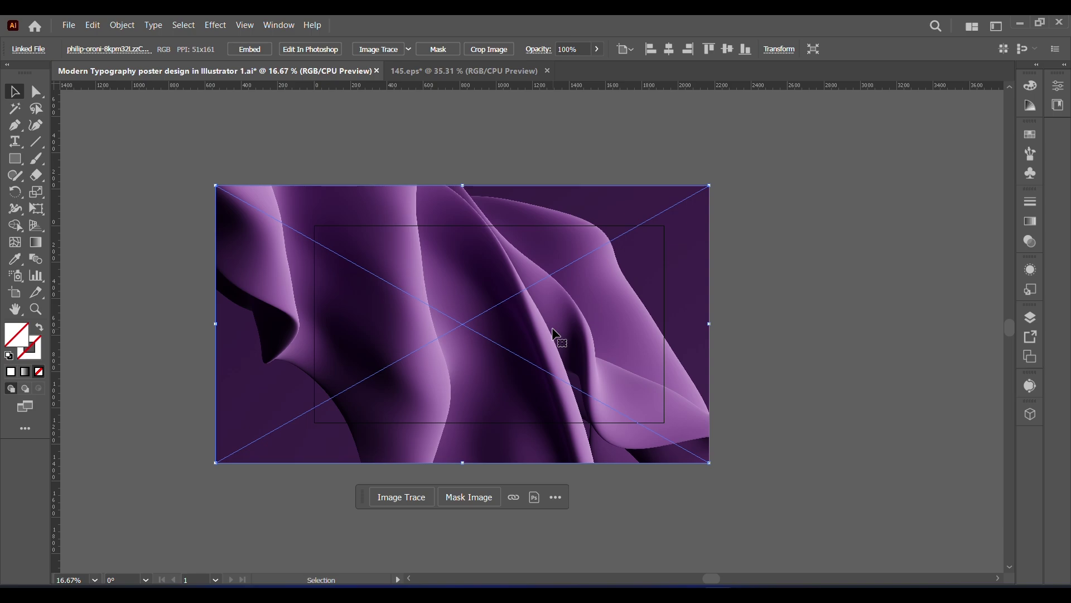
- Set the fabric image's blend mode to Screen and shift the image slightly to the right over the poster
click(1029, 241)
click(889, 216)
click(892, 310)
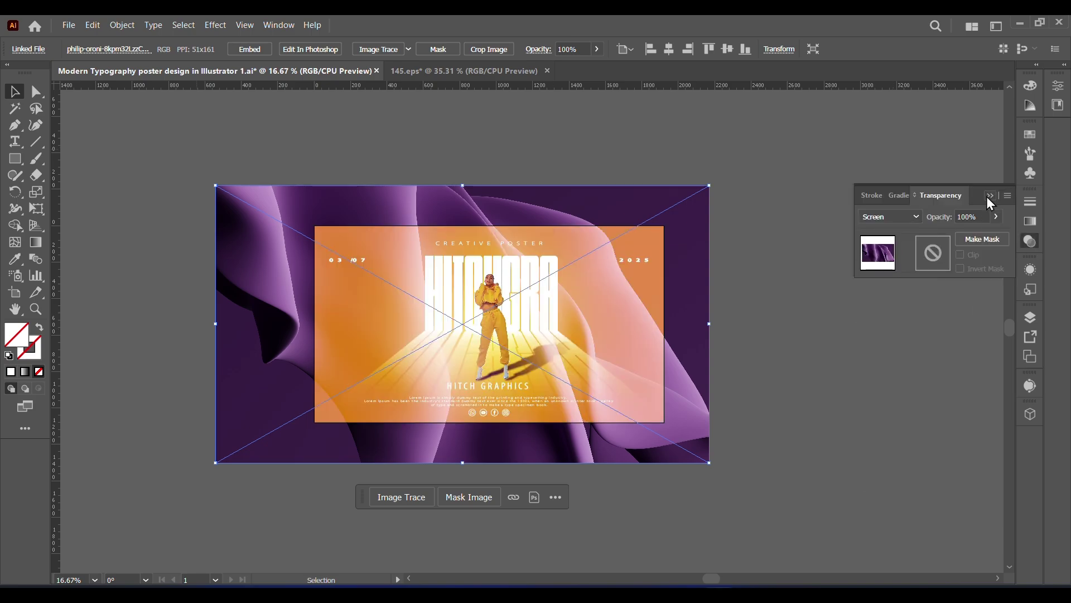
click(879, 390)
drag(701, 420, 711, 411)
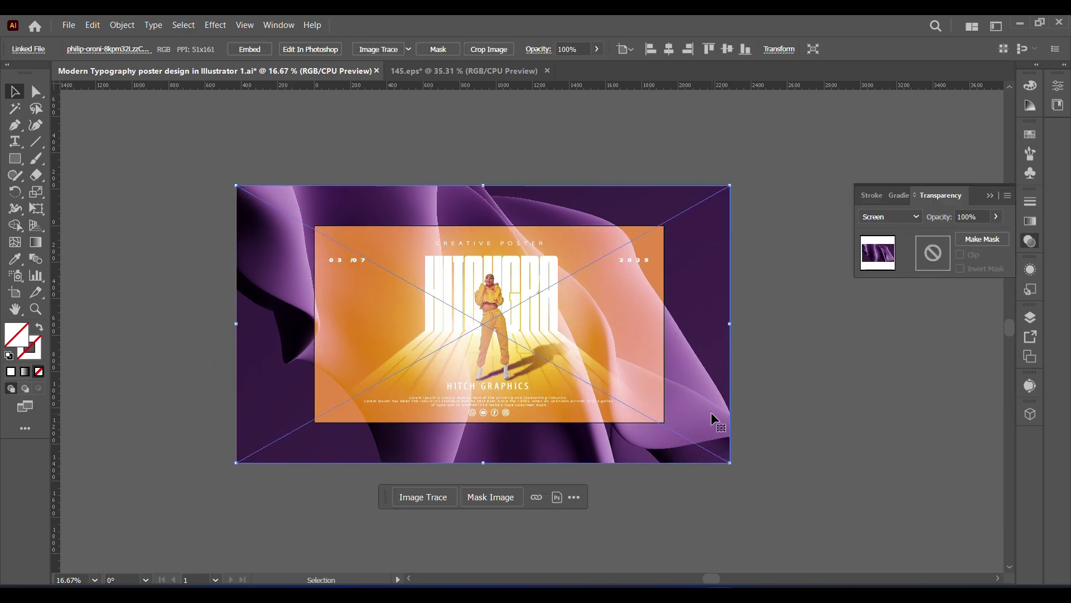
- Try the Color Burn blend mode at 61% opacity on the fabric image
click(915, 218)
click(908, 284)
click(957, 218)
drag(979, 232, 975, 232)
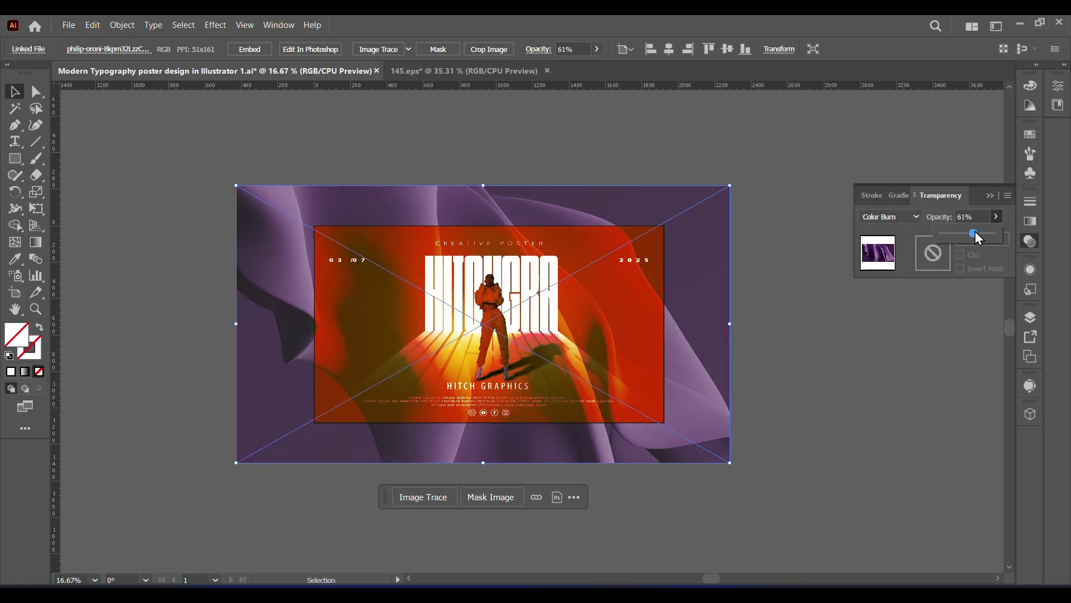
key(Escape)
- Set the fabric image's blend mode to Overlay, lower its opacity to 79% and deselect it
click(890, 216)
click(897, 301)
click(896, 220)
click(908, 331)
click(890, 216)
click(909, 346)
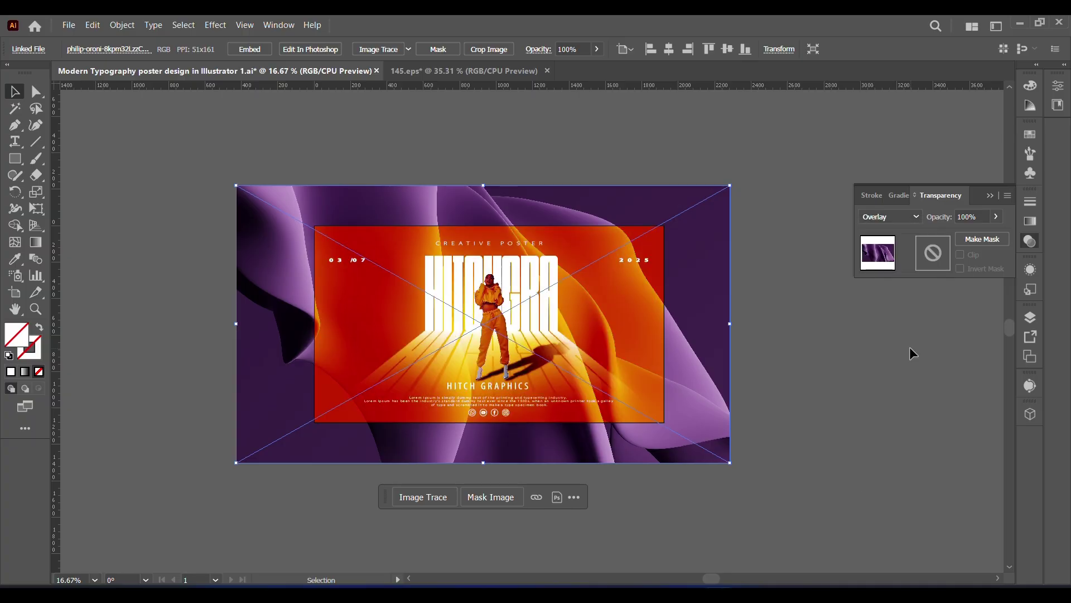
drag(996, 217, 980, 233)
key(ctrl+shift+a)
- Draw a white 1920 × 1080 px rectangle and center it on the artboard
key(m)
click(368, 156)
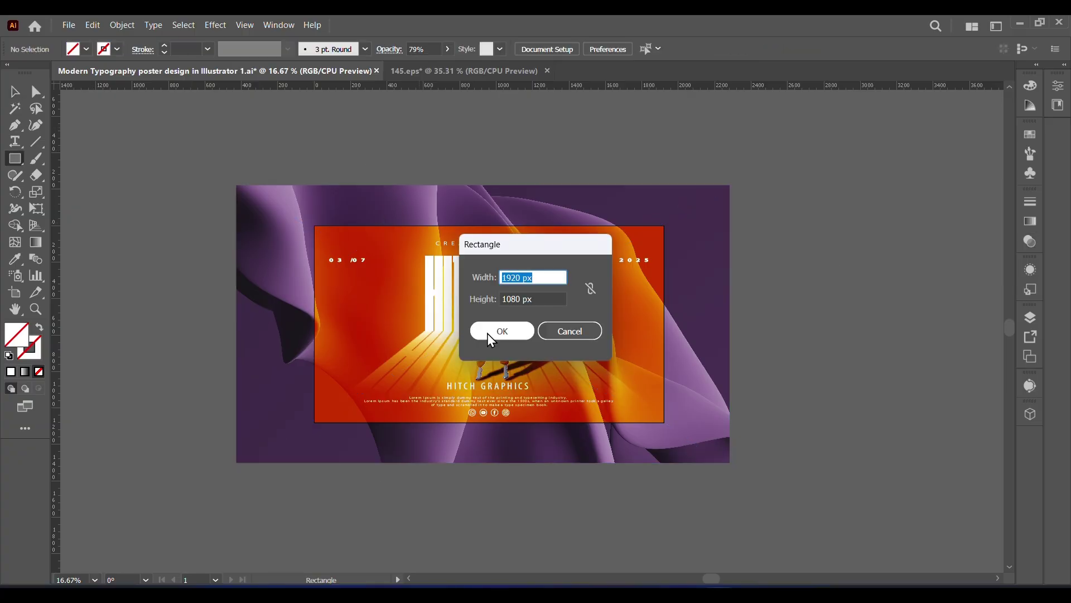
click(480, 335)
click(87, 49)
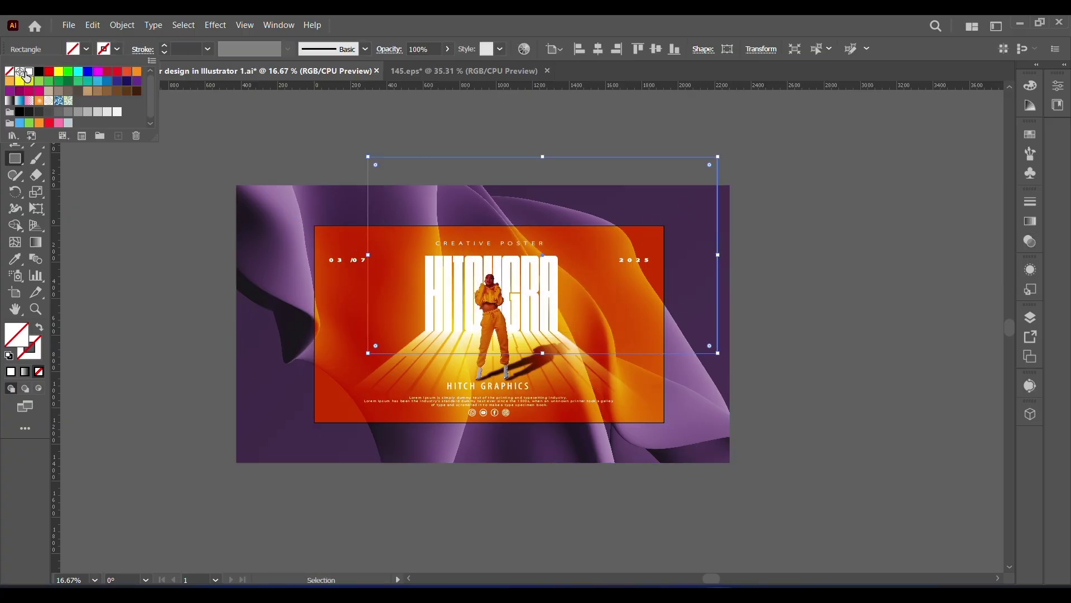
click(23, 73)
click(1058, 87)
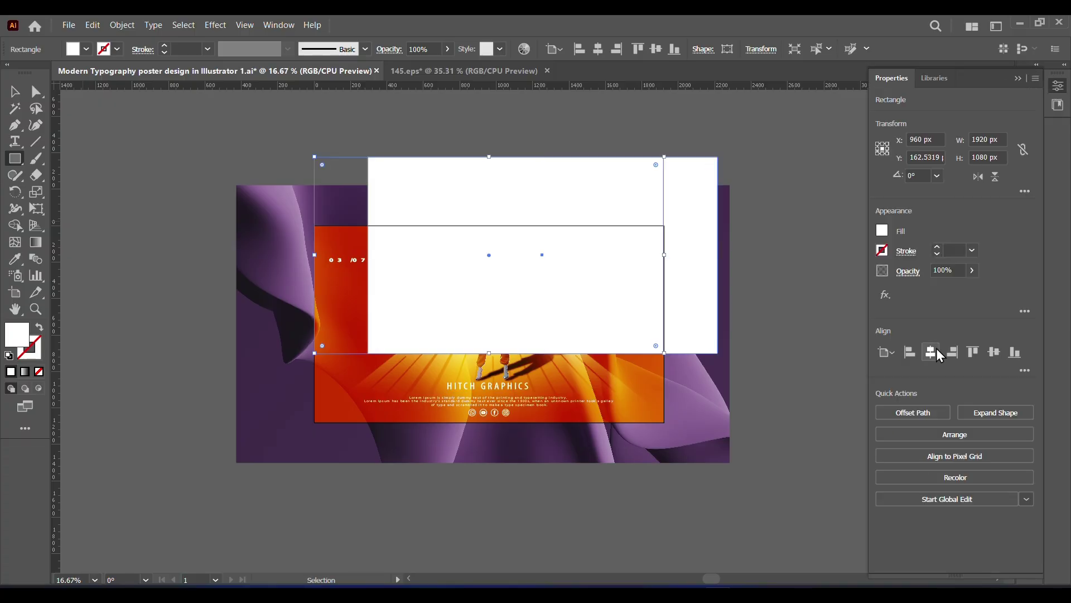
- Clip all the poster artwork to the white rectangle with a clipping mask and deselect the result
click(132, 121)
drag(133, 122, 619, 357)
right_click(619, 358)
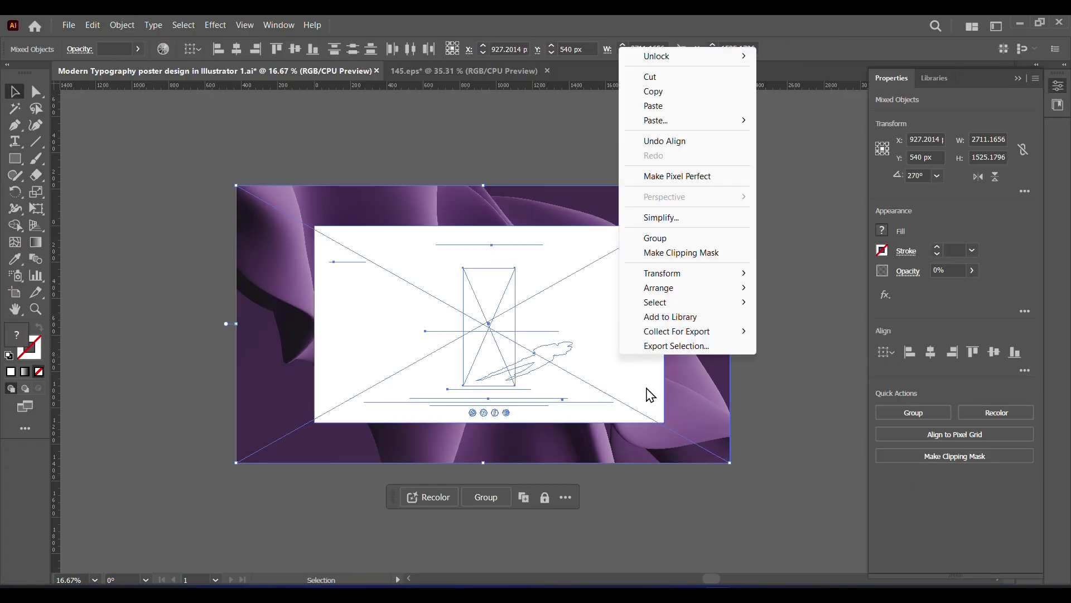
click(687, 256)
click(1019, 78)
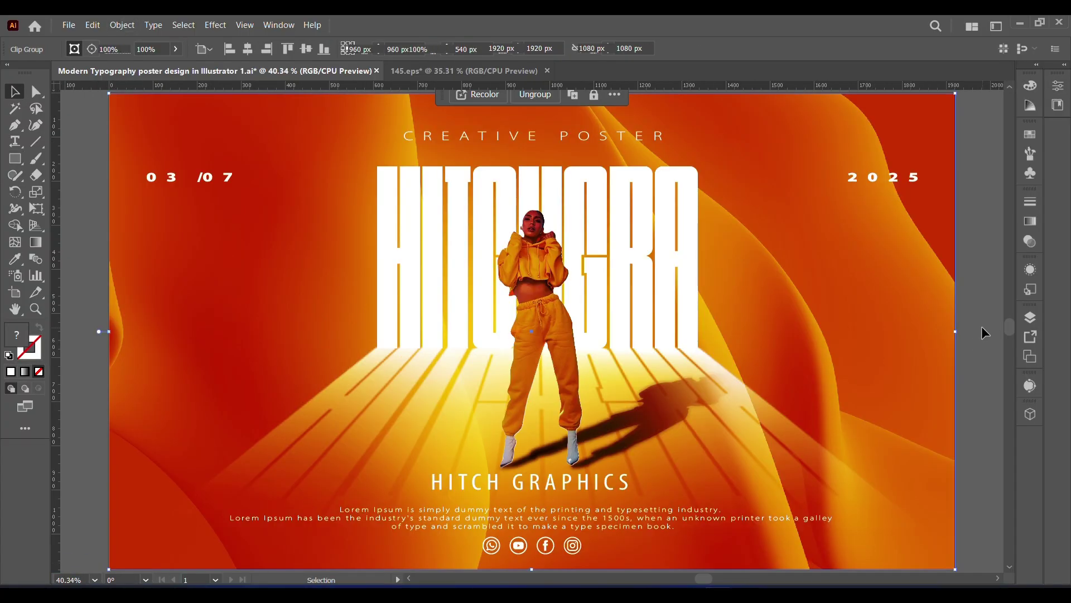
click(983, 326)
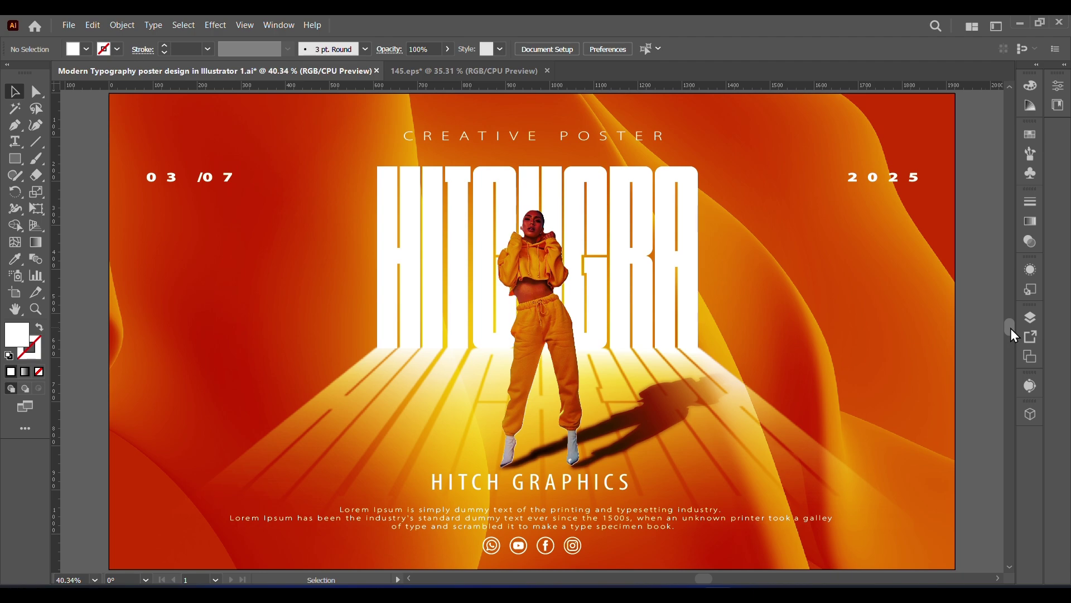
- Bring the woman's photo above the fabric overlay in the clip group's layer order
click(1030, 318)
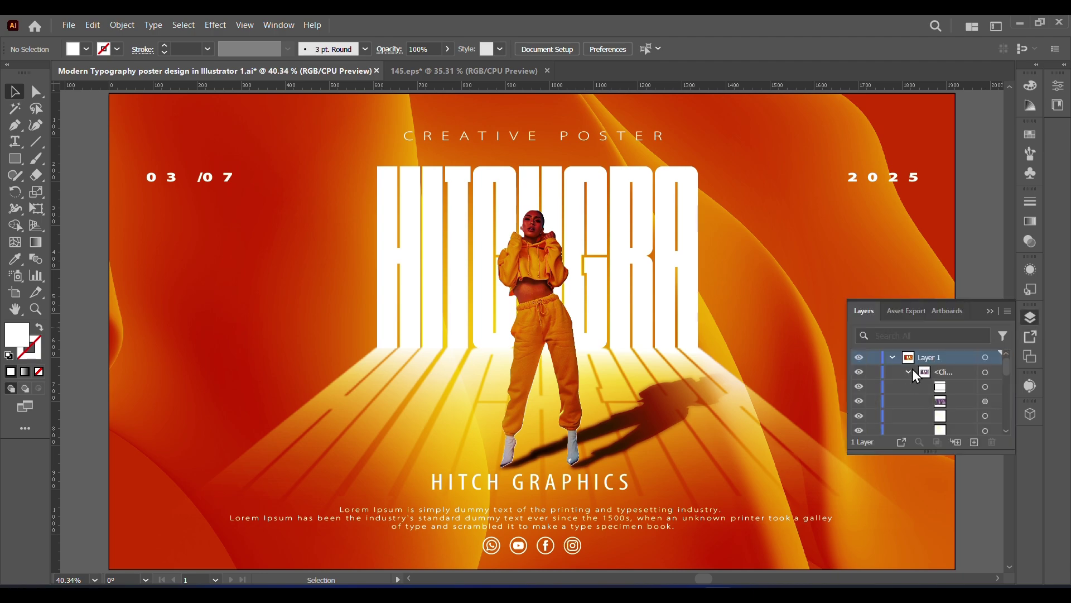
scroll(912, 369, down, 2)
click(986, 369)
drag(988, 376, 954, 376)
click(997, 339)
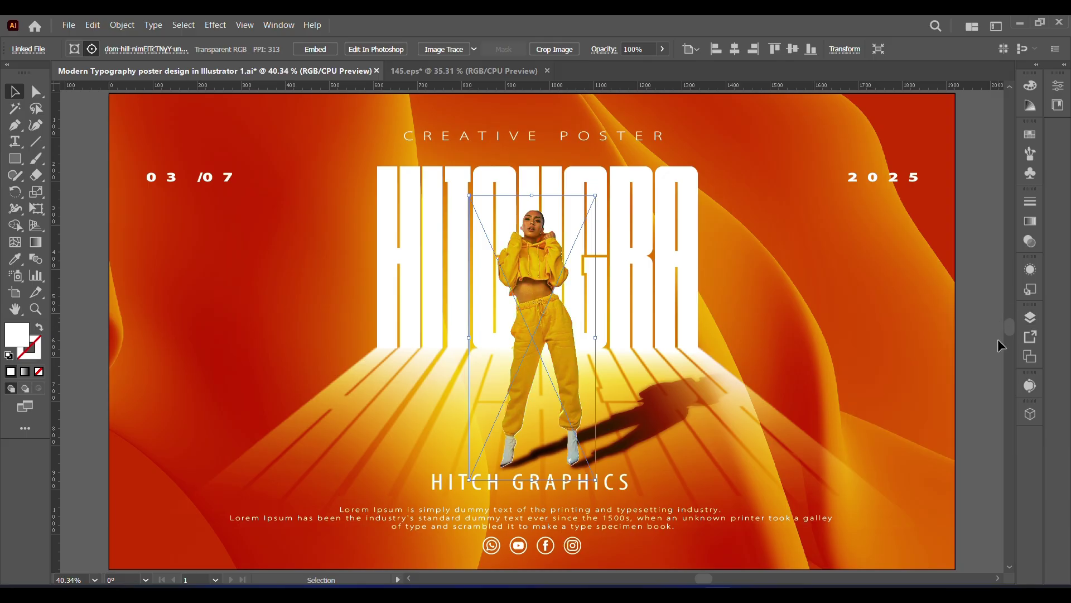